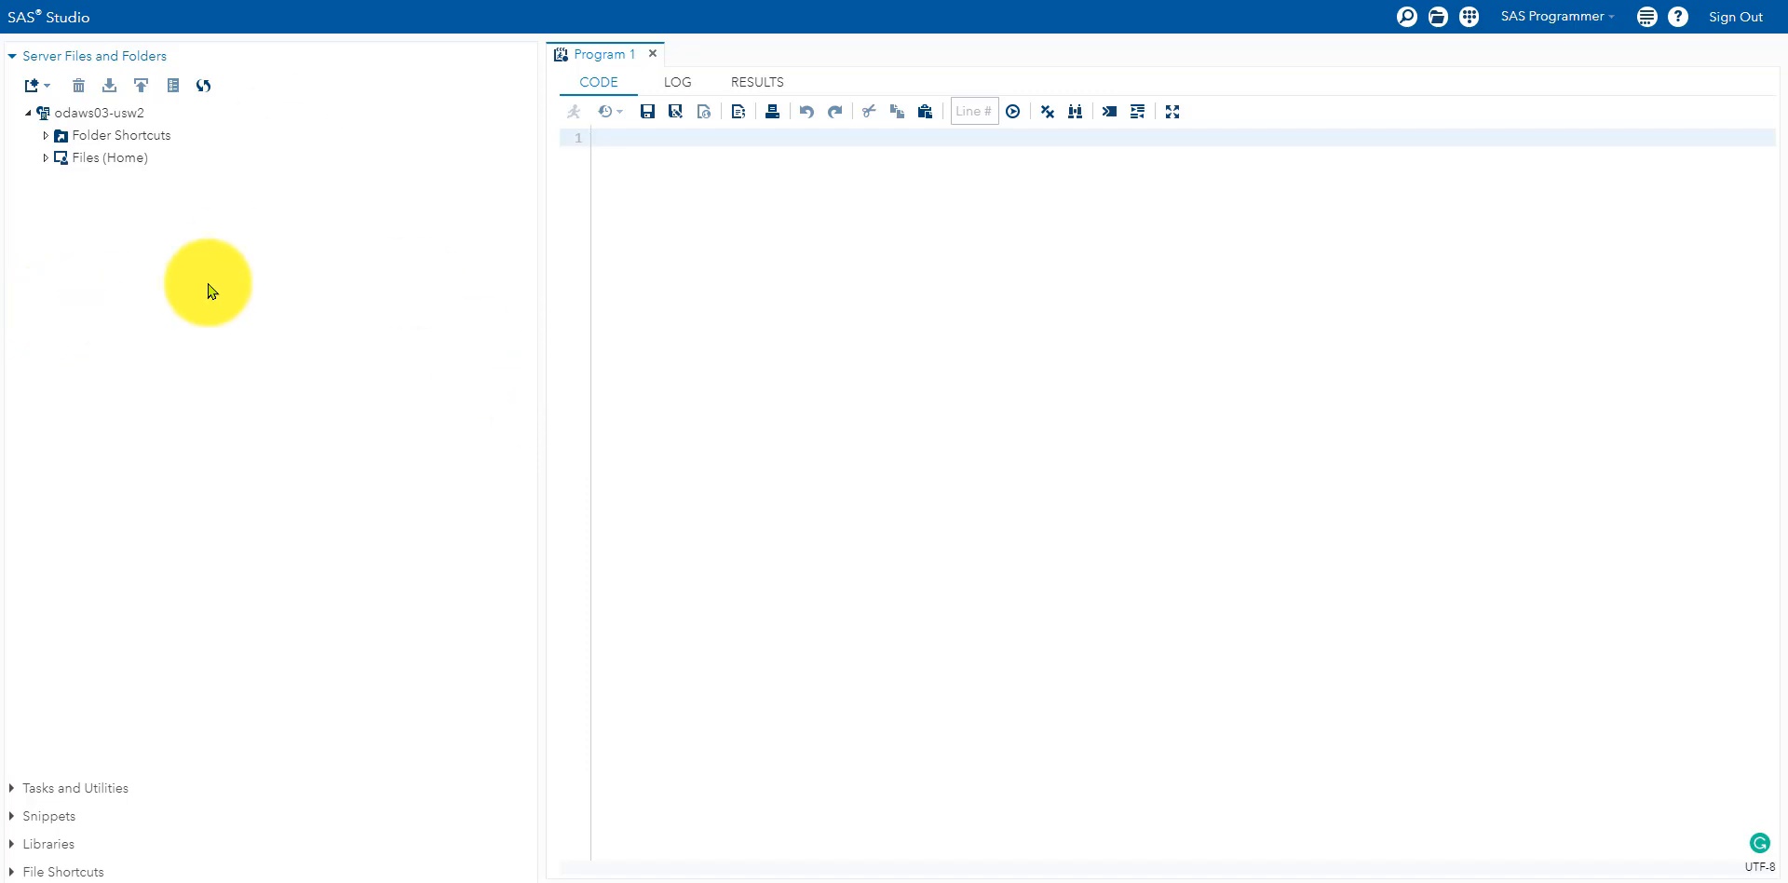
Step: Show Program 1's RESULTS view and expand the Tasks and Utilities section
{"action": "left_click", "coordinate": [745, 84]}
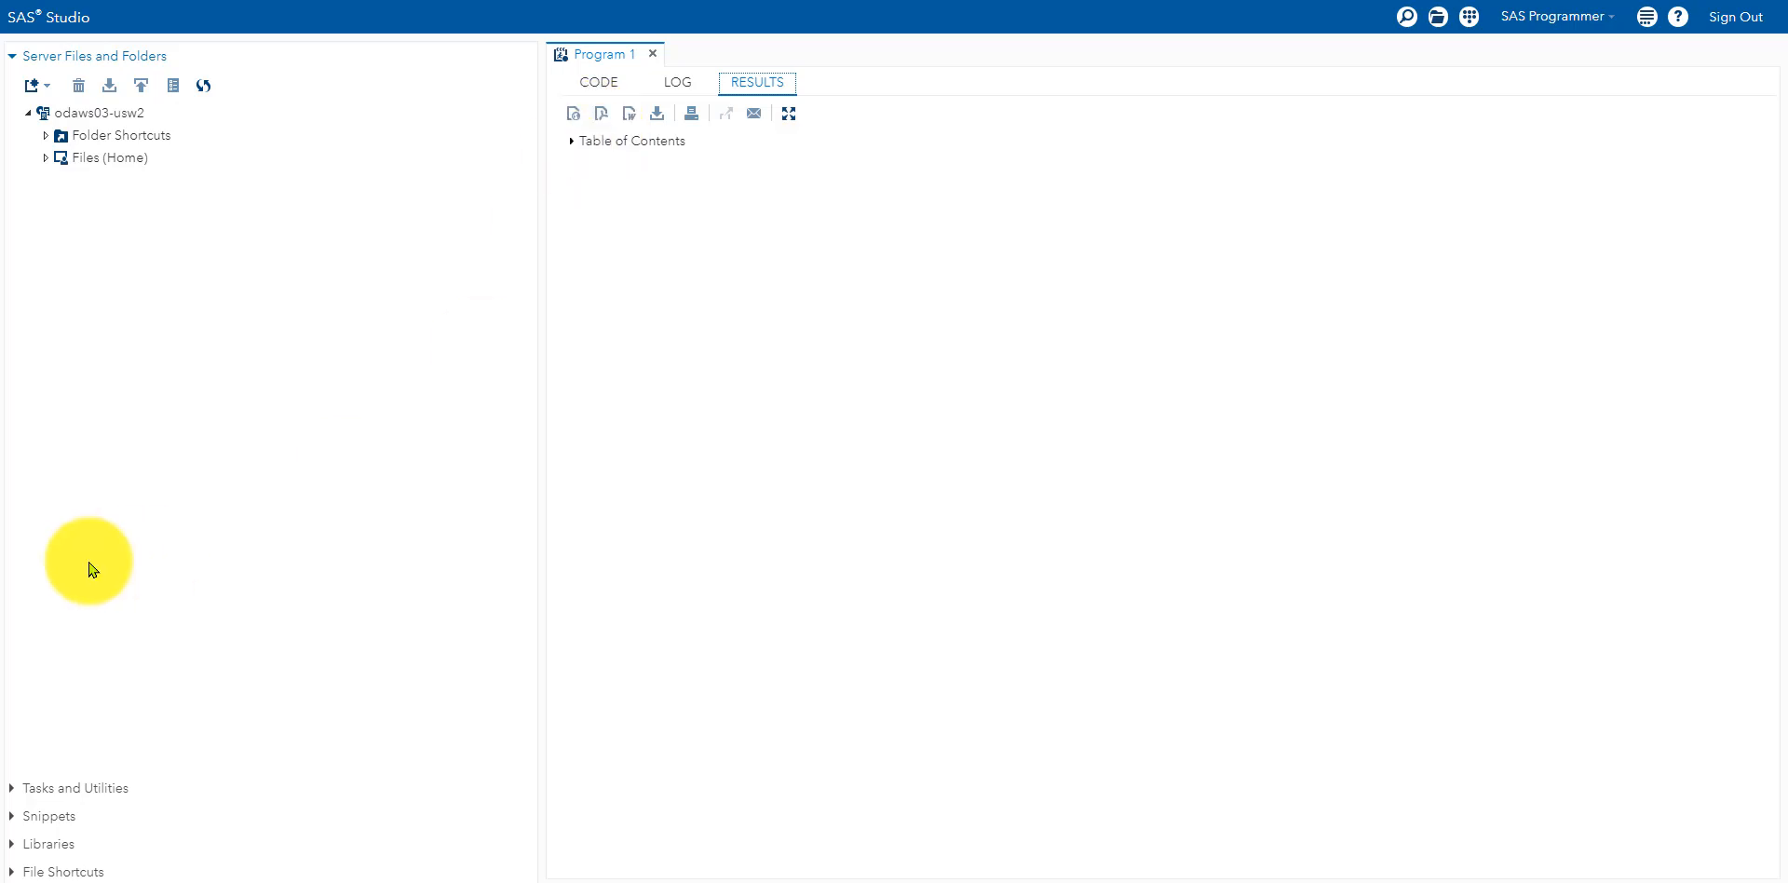
{"action": "left_click", "coordinate": [93, 788]}
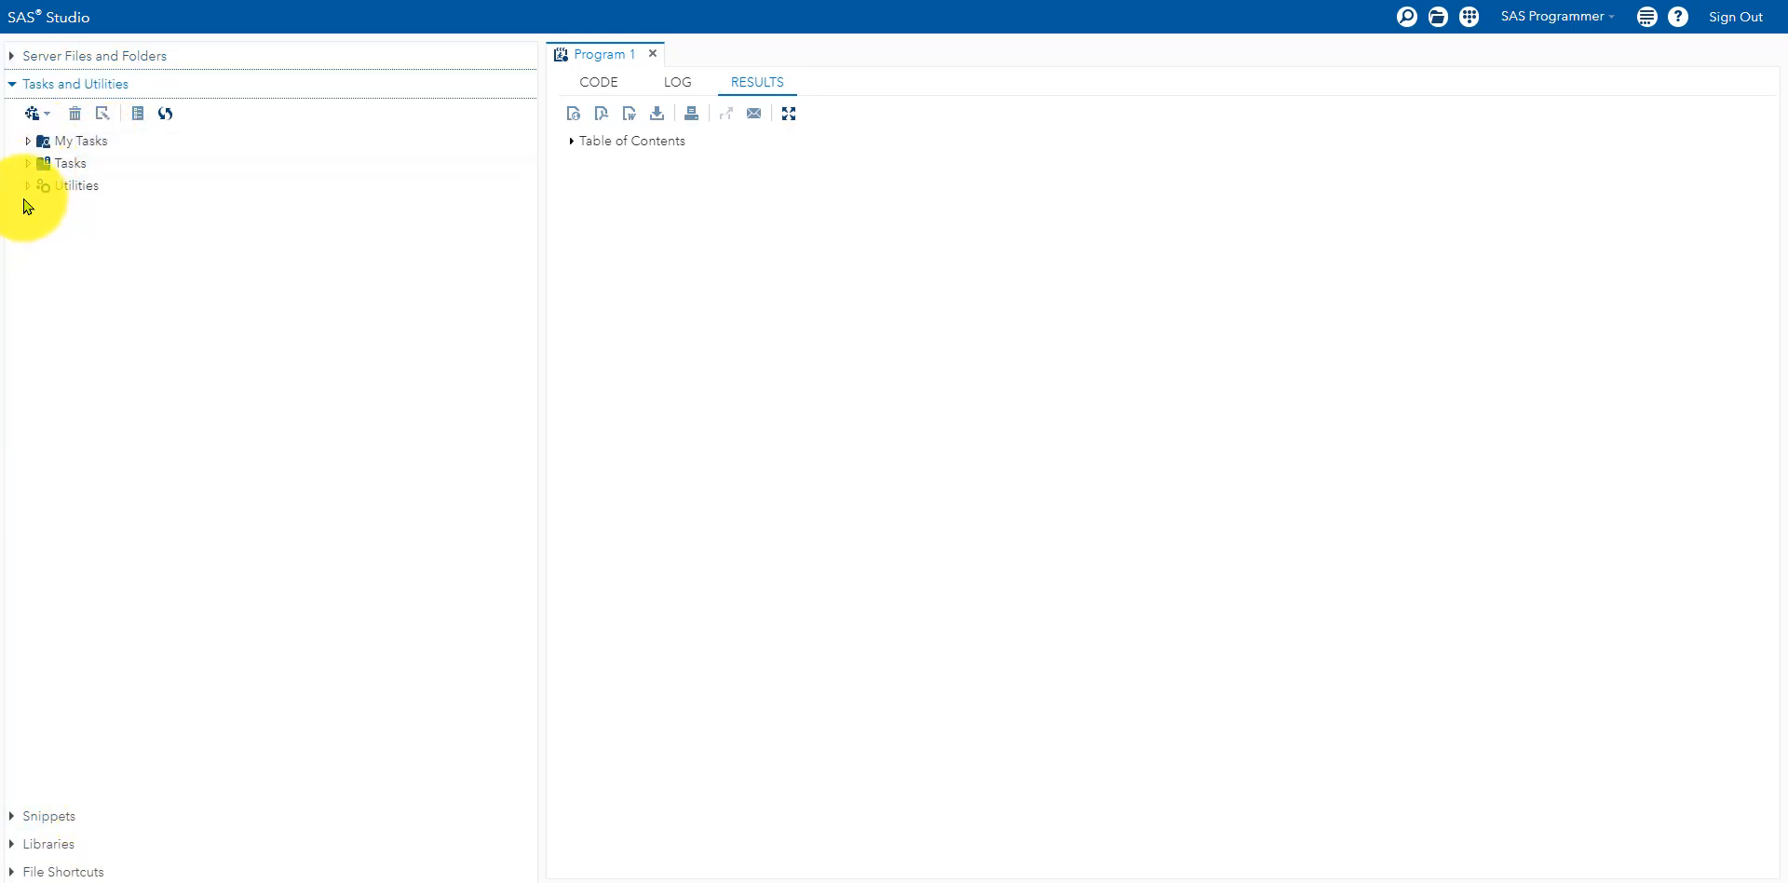
Step: Open the Statistics > Summary Statistics task, defaulting to SASHELP.CARS, and view its data set list
{"action": "left_click", "coordinate": [27, 164]}
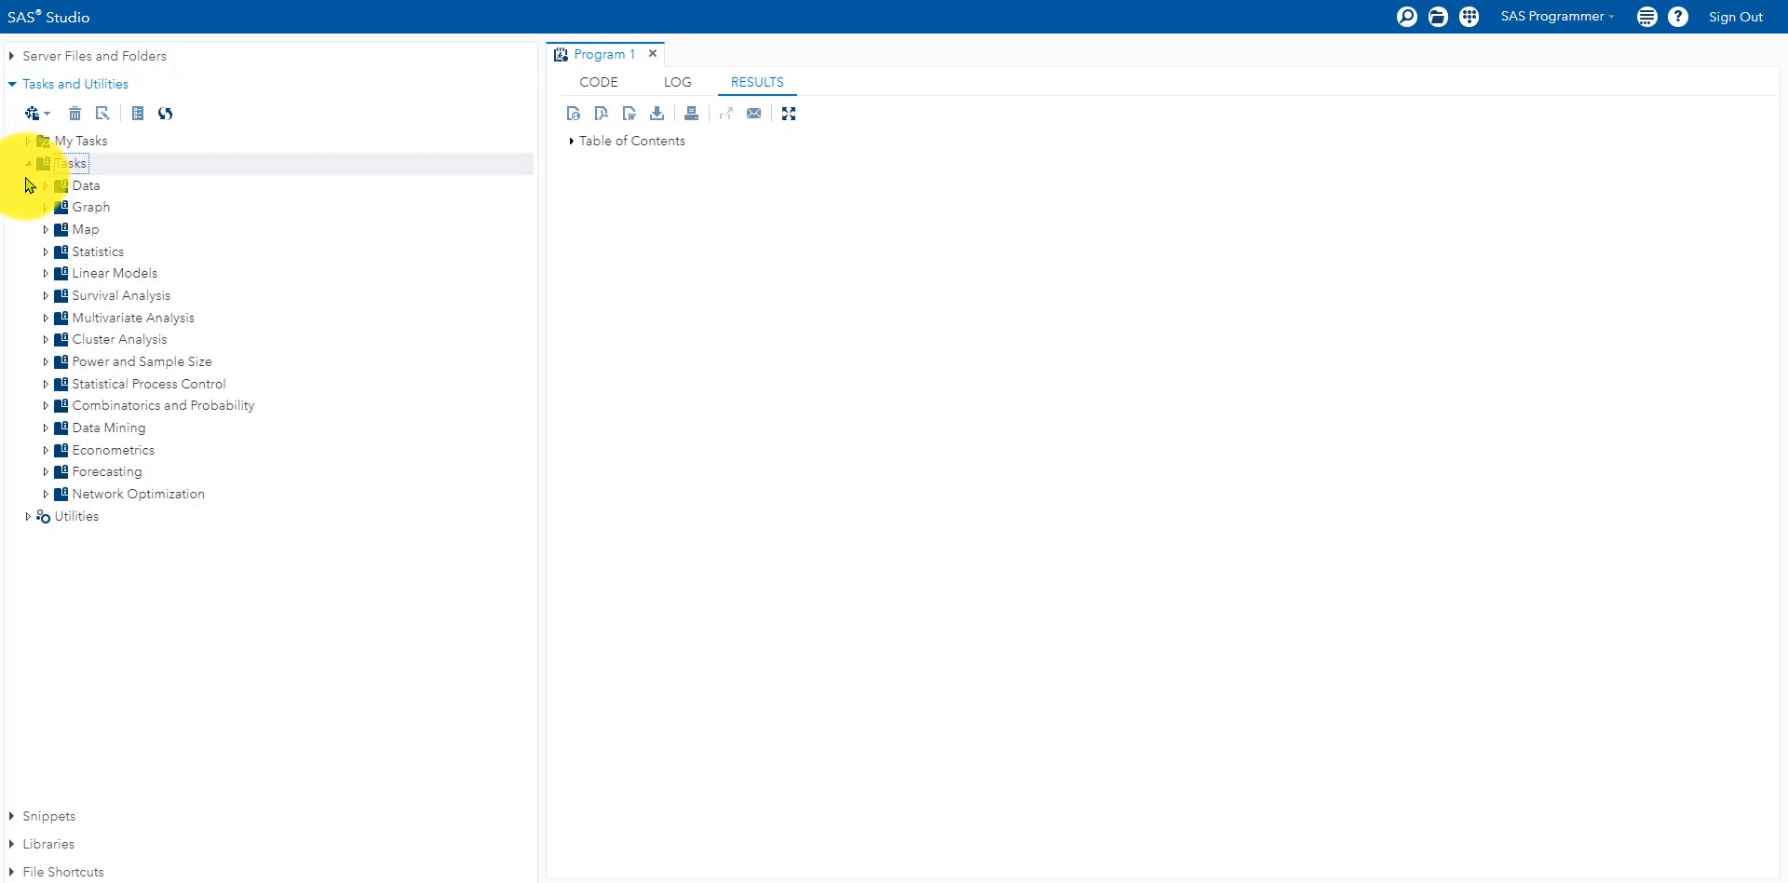
{"action": "left_click", "coordinate": [98, 257]}
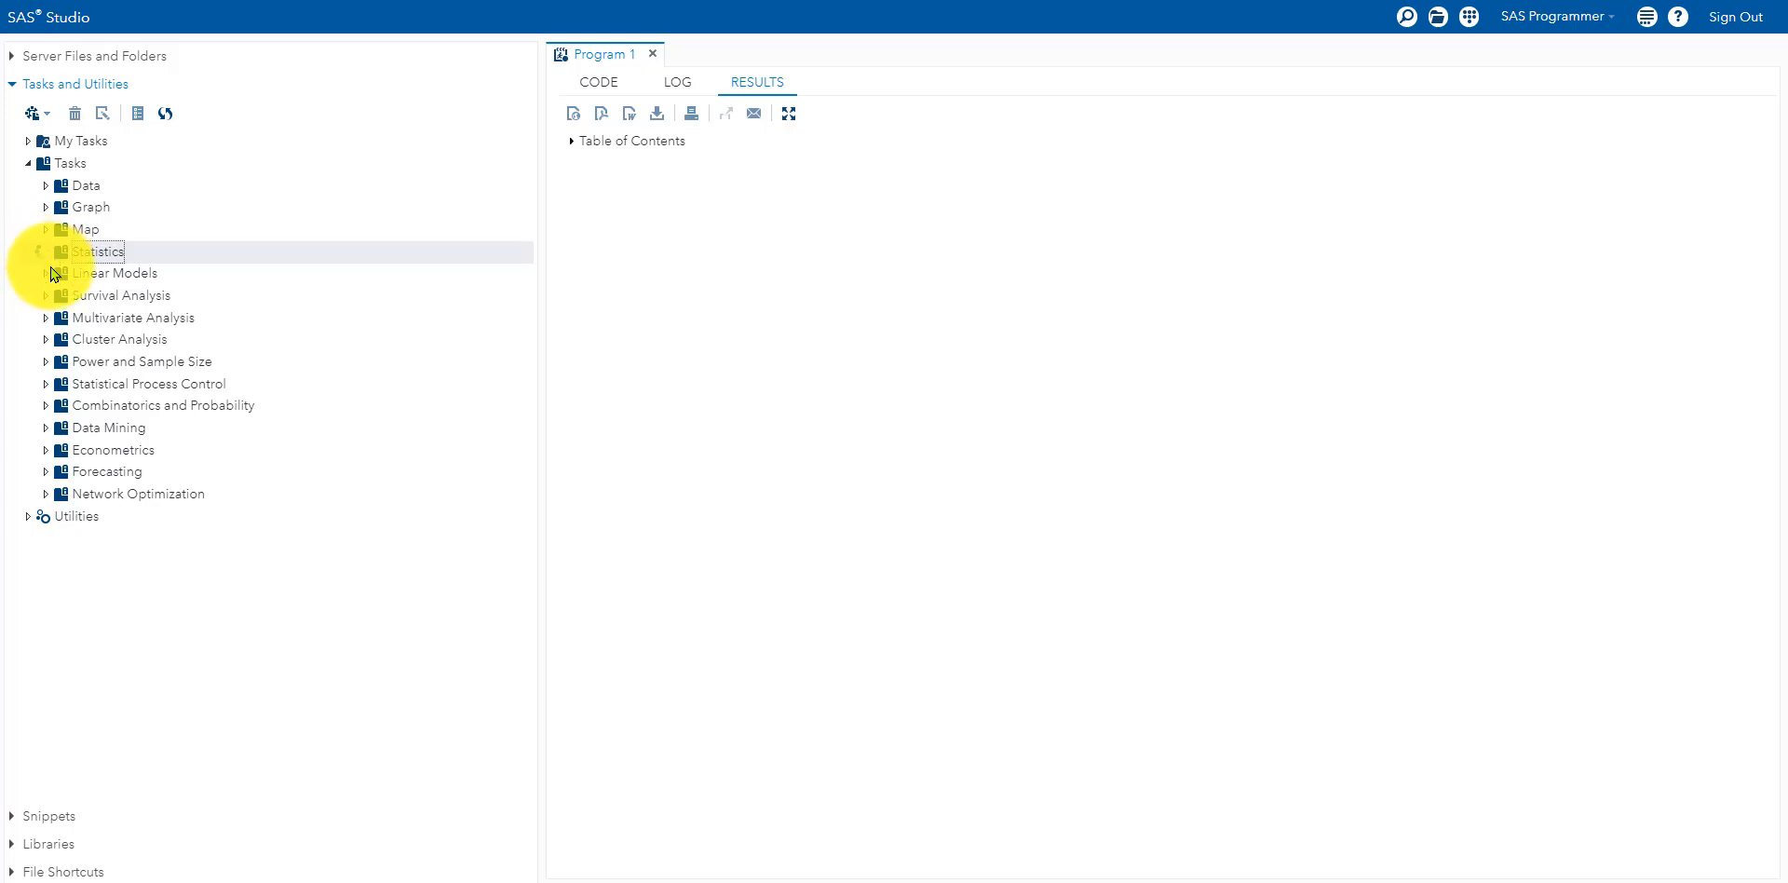
{"action": "left_click", "coordinate": [46, 251]}
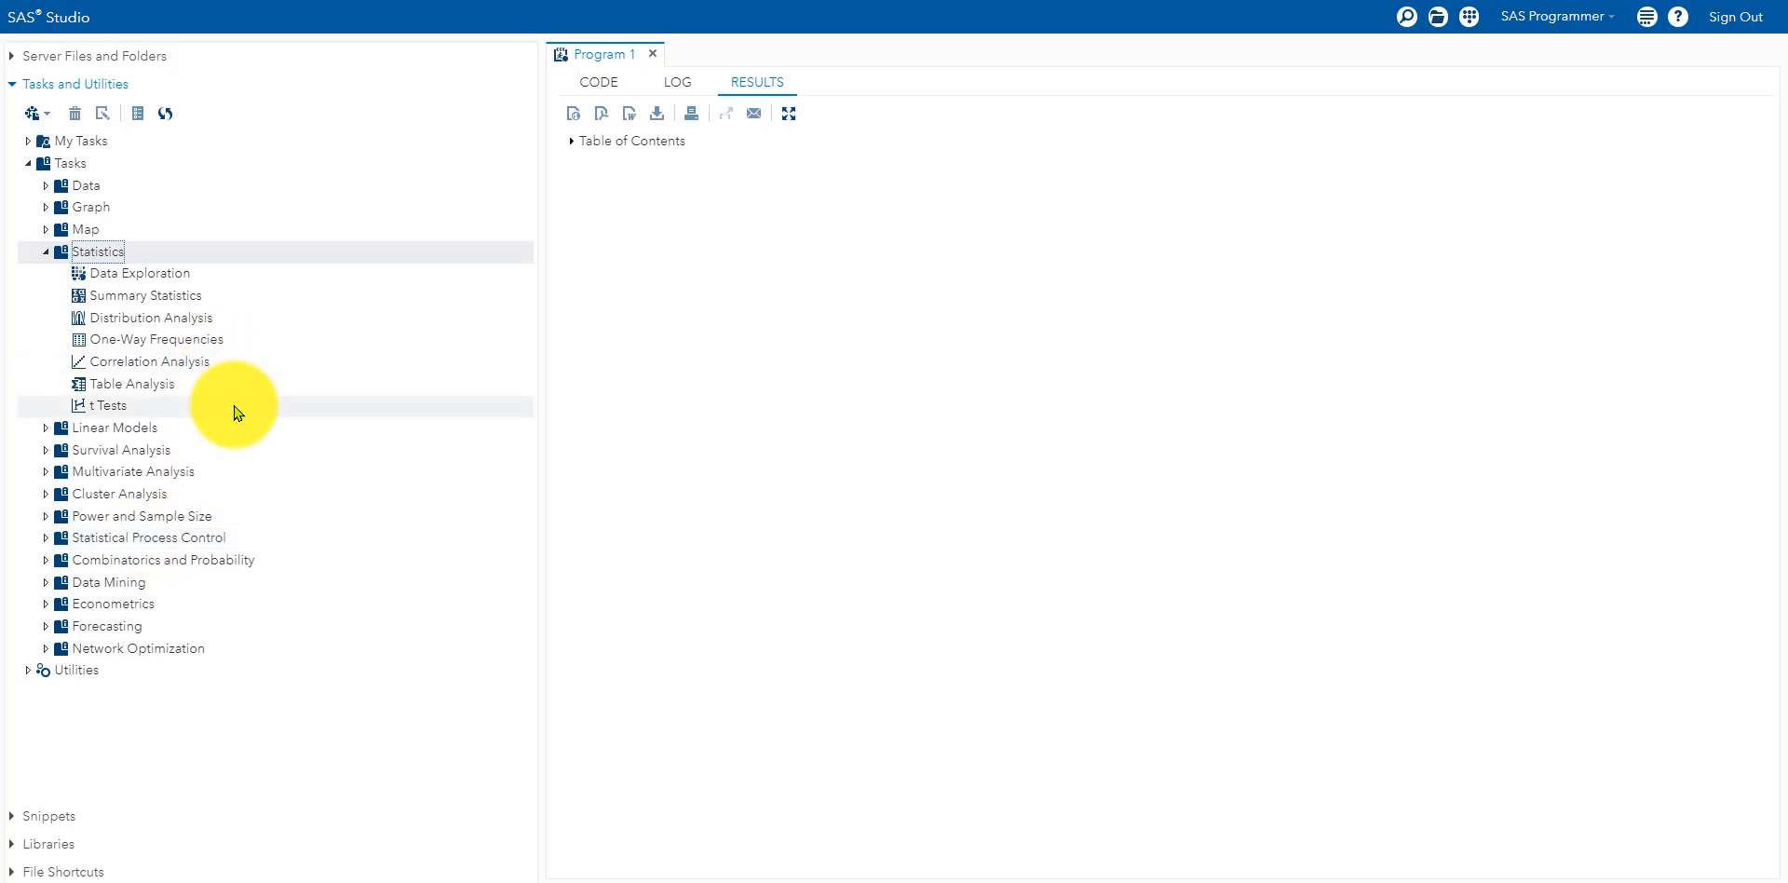
{"action": "left_click", "coordinate": [82, 298]}
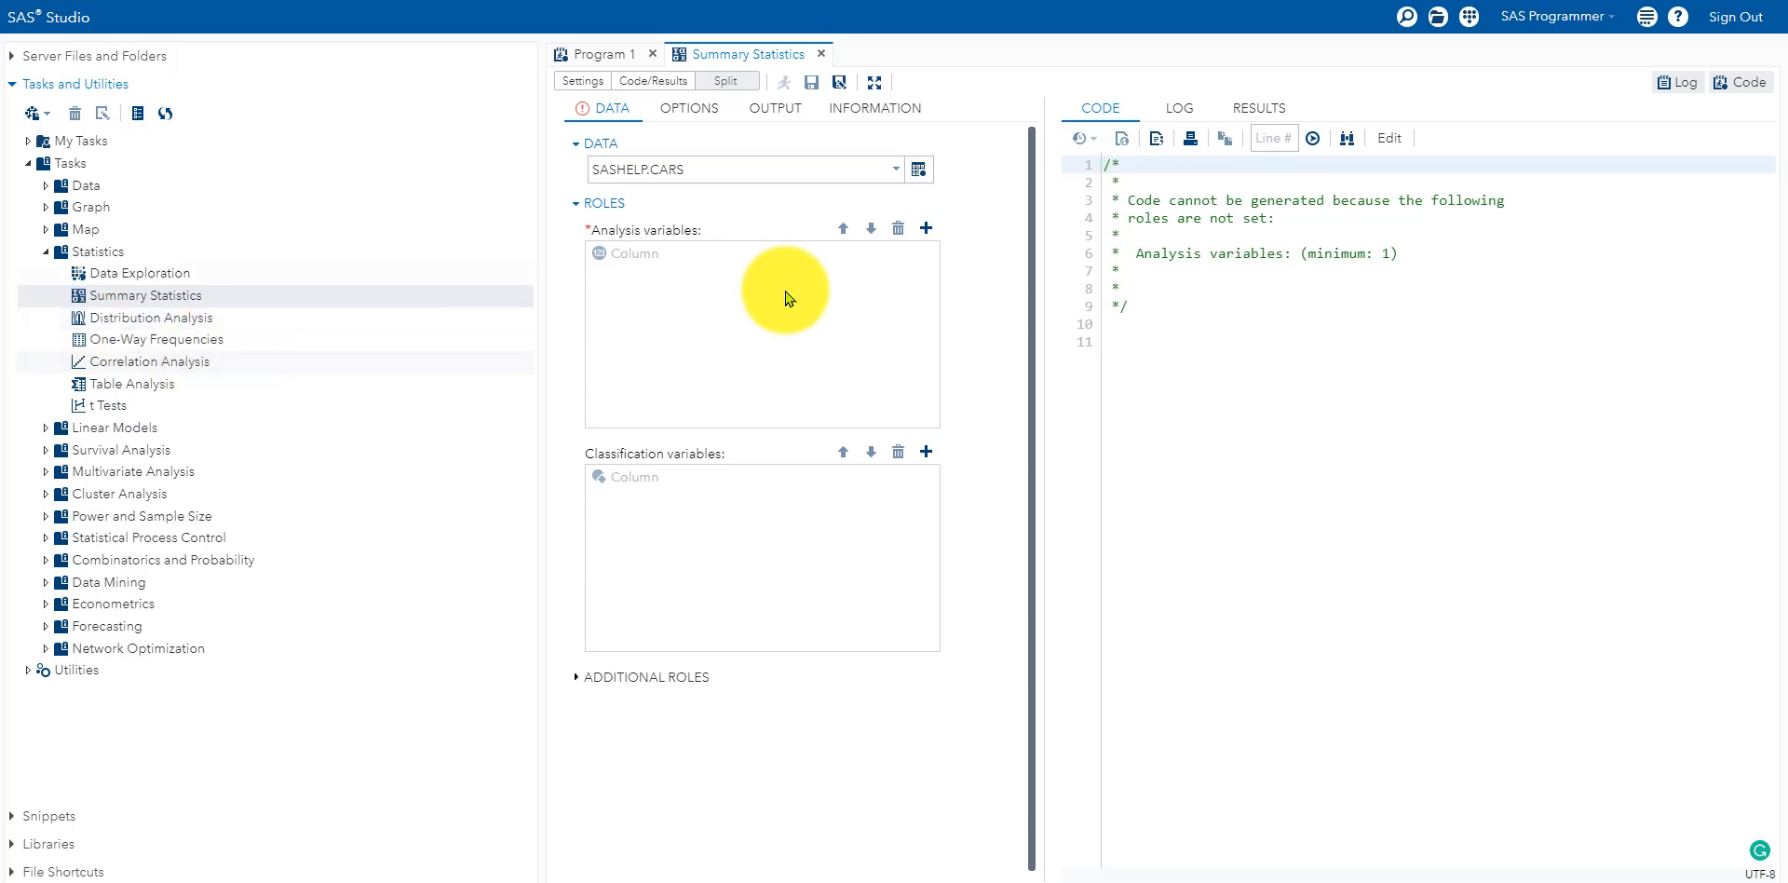
{"action": "left_click", "coordinate": [898, 175]}
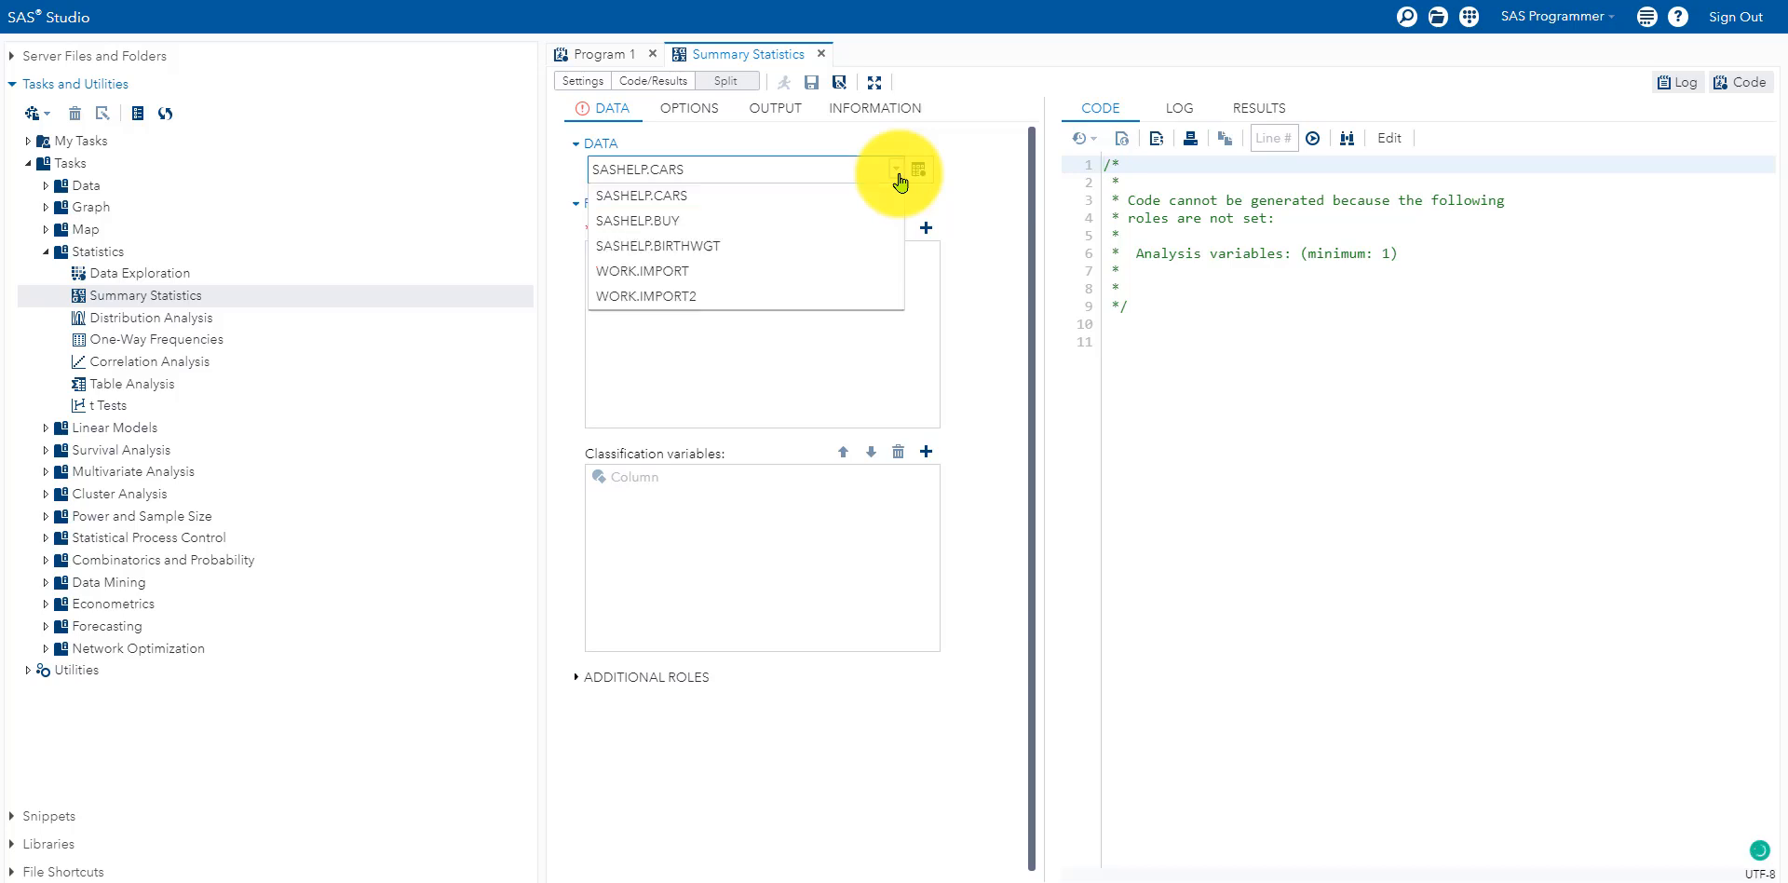
Step: Pick SASHELP.BASEBALL in the Select a Table dialog as the task's data
{"action": "left_click", "coordinate": [897, 177]}
{"action": "left_click", "coordinate": [917, 171]}
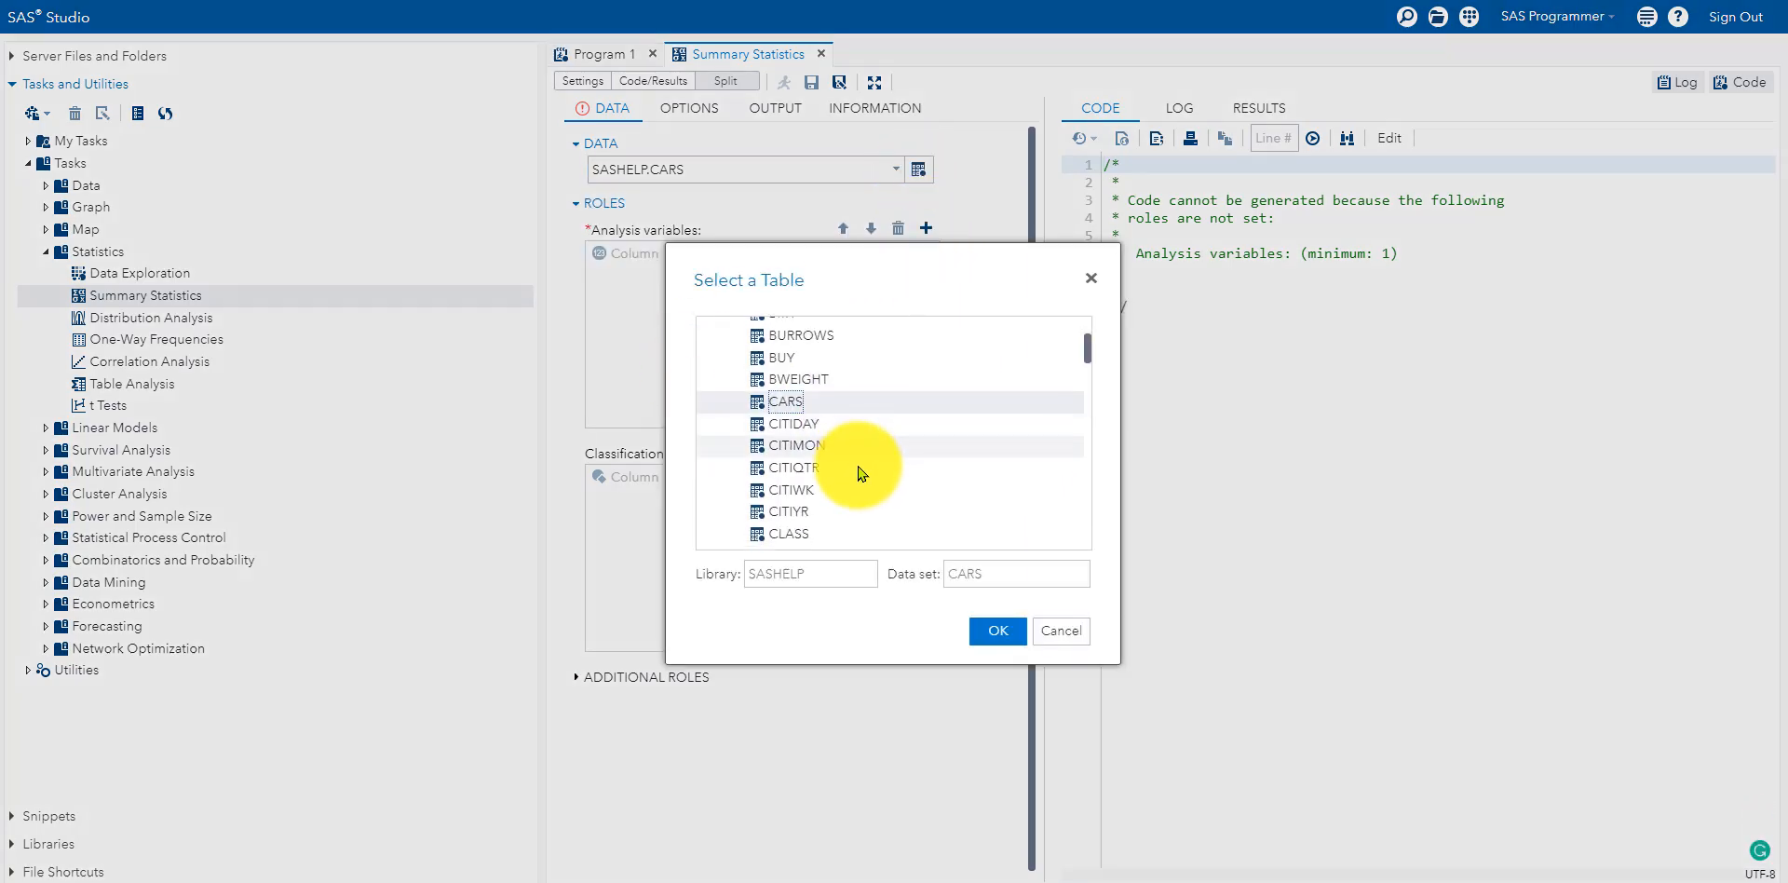
{"action": "scroll", "coordinate": [861, 469], "scroll_direction": "down", "scroll_amount": 2}
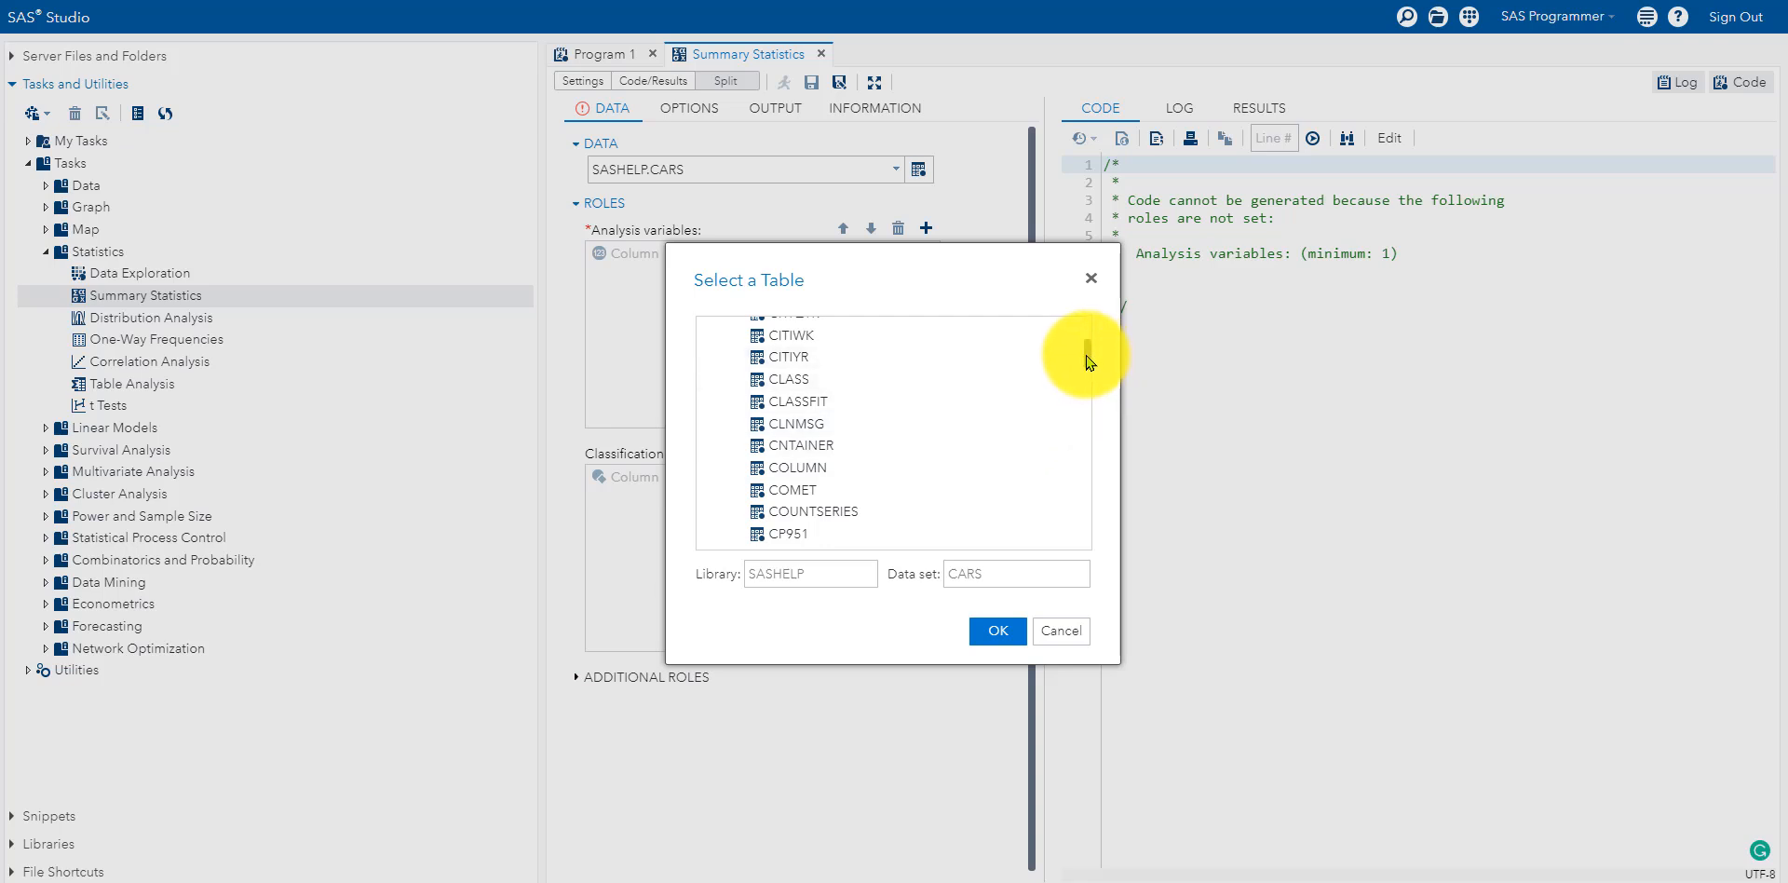
{"action": "left_click_drag", "start_coordinate": [1092, 363], "coordinate": [1089, 326]}
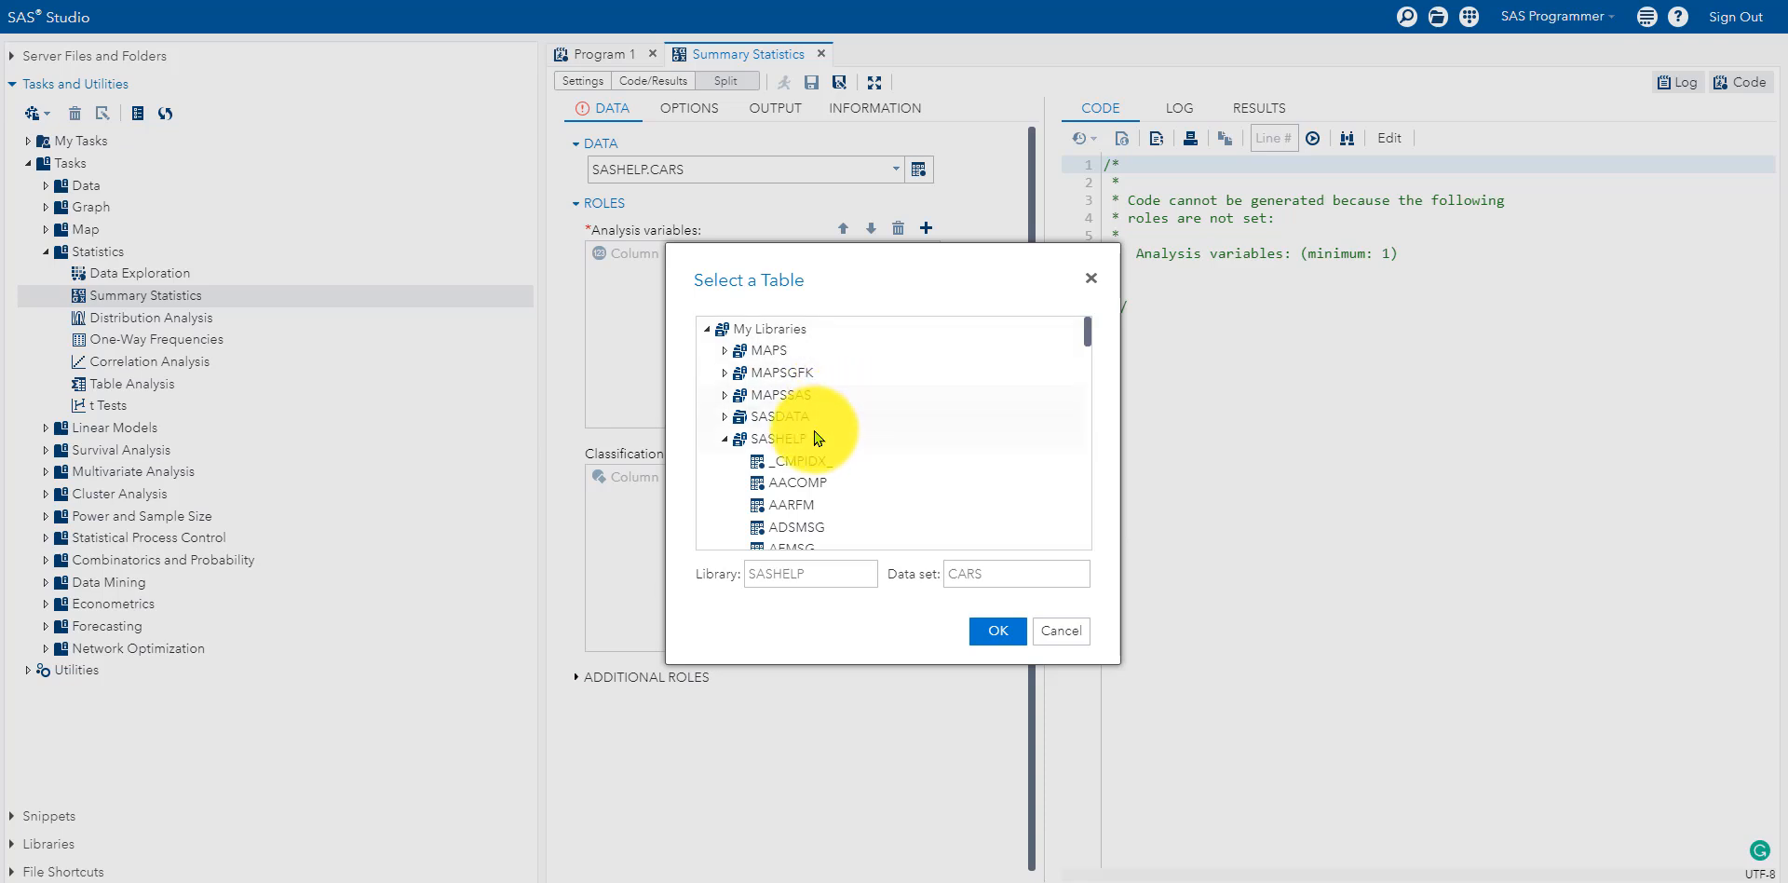
{"action": "scroll", "coordinate": [875, 463], "scroll_direction": "down", "scroll_amount": 1}
{"action": "scroll", "coordinate": [875, 463], "scroll_direction": "down", "scroll_amount": 6}
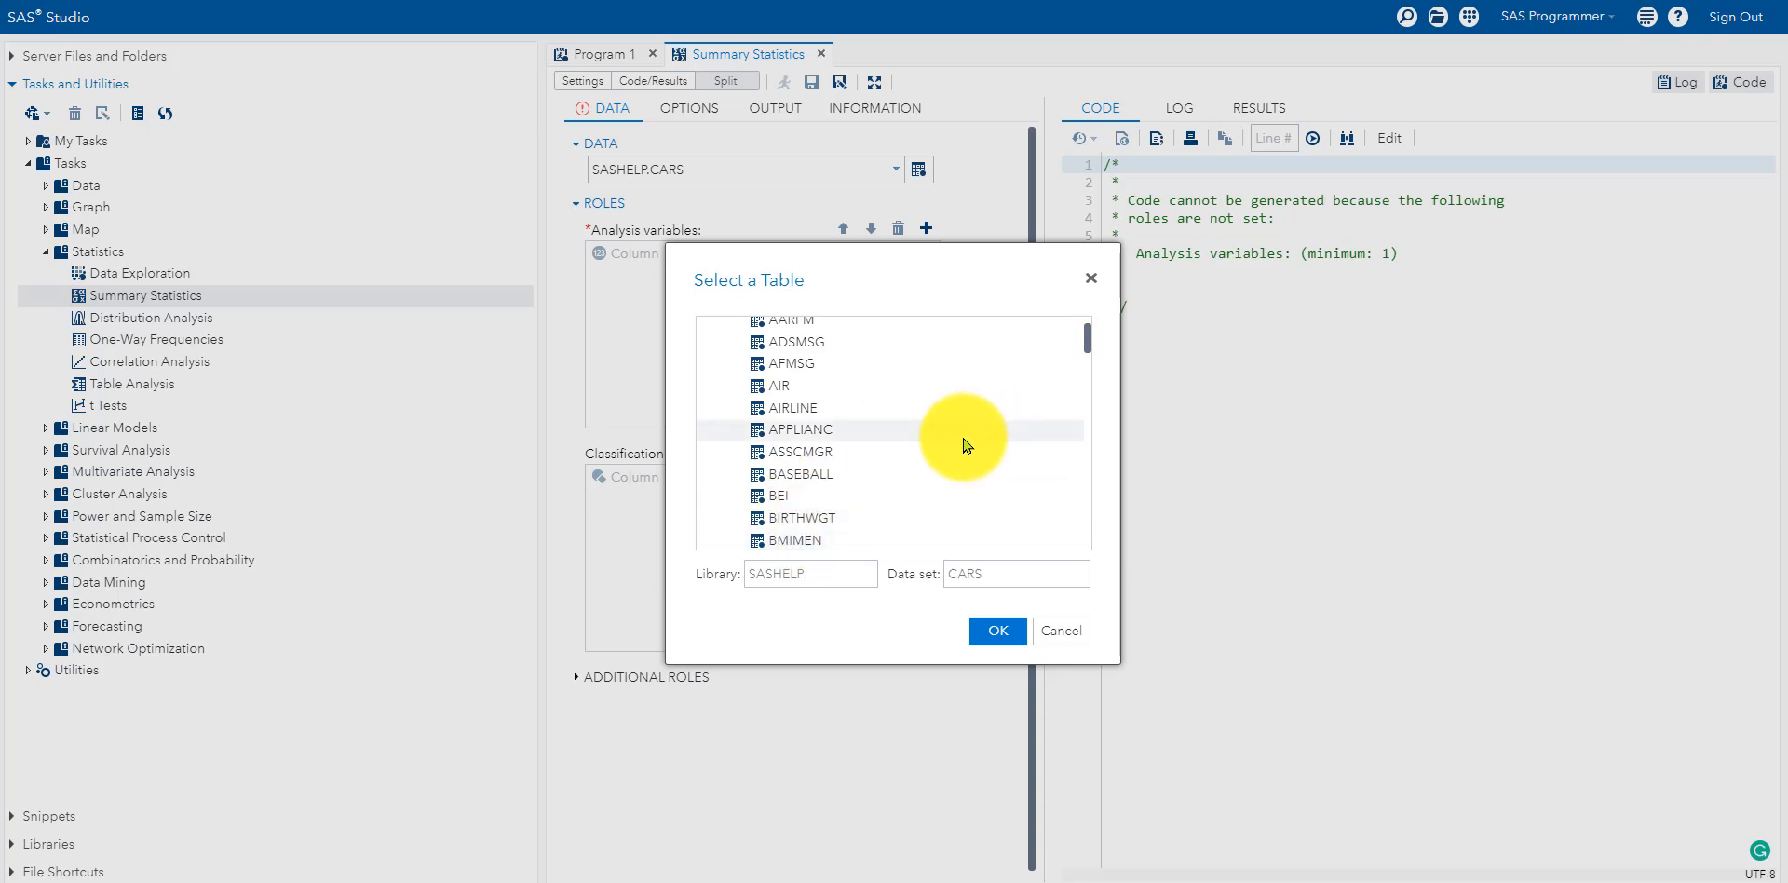
{"action": "scroll", "coordinate": [911, 451], "scroll_direction": "down", "scroll_amount": 3}
{"action": "scroll", "coordinate": [894, 454], "scroll_direction": "down", "scroll_amount": 4}
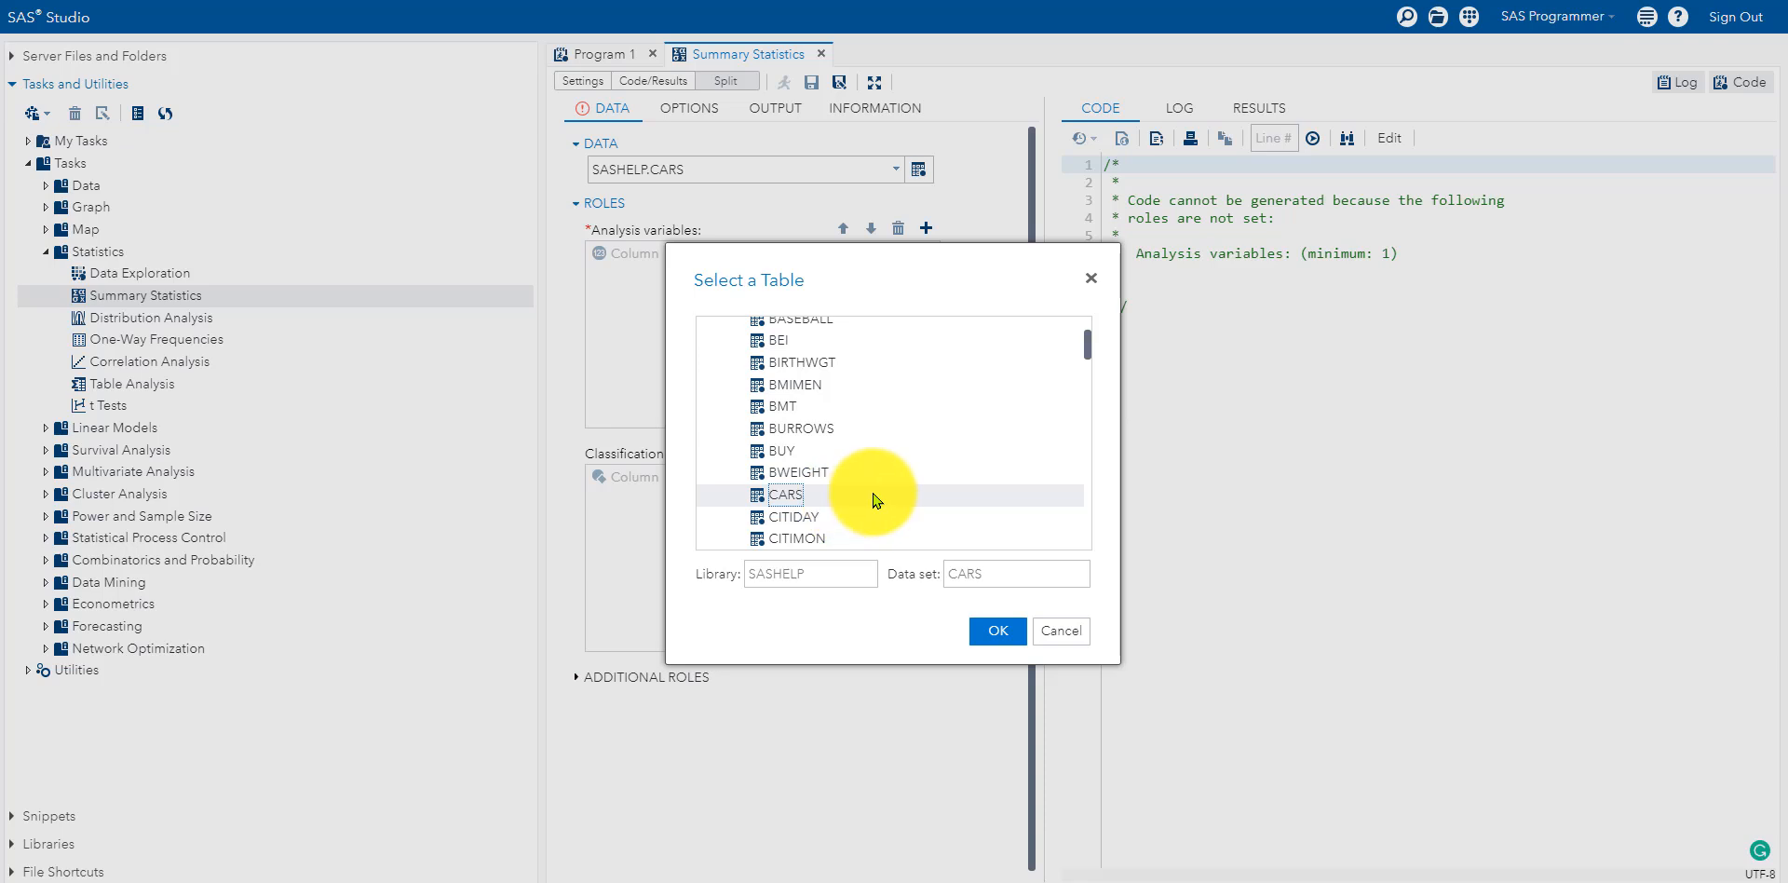
{"action": "scroll", "coordinate": [852, 507], "scroll_direction": "down", "scroll_amount": 4}
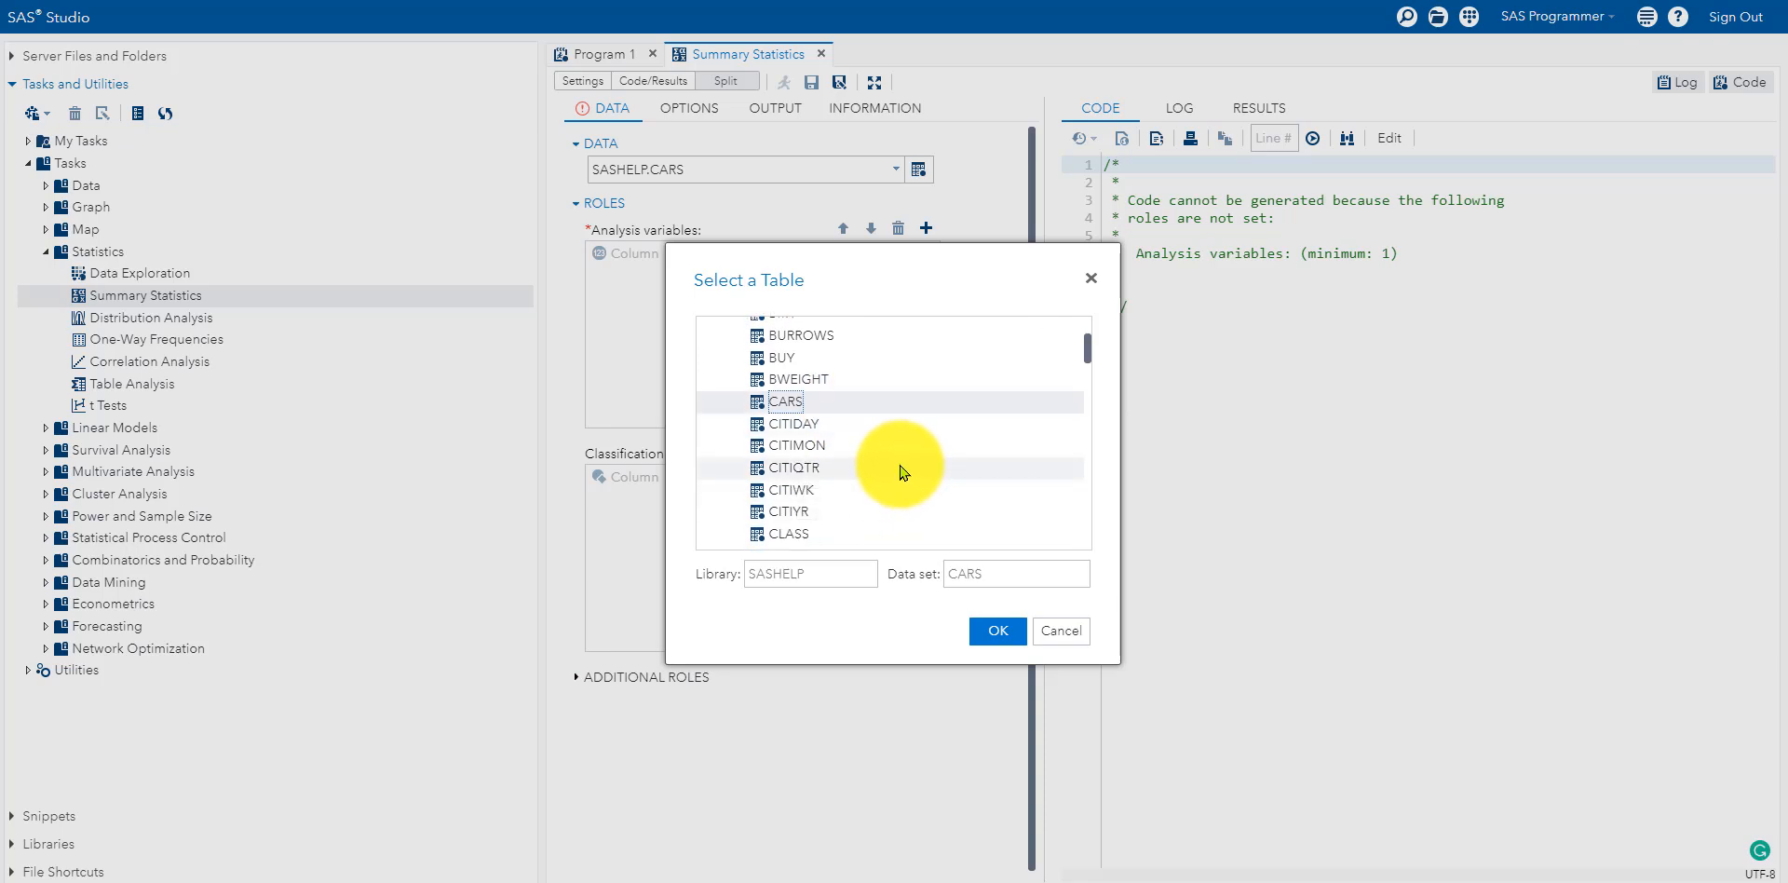
{"action": "scroll", "coordinate": [899, 475], "scroll_direction": "up", "scroll_amount": 5}
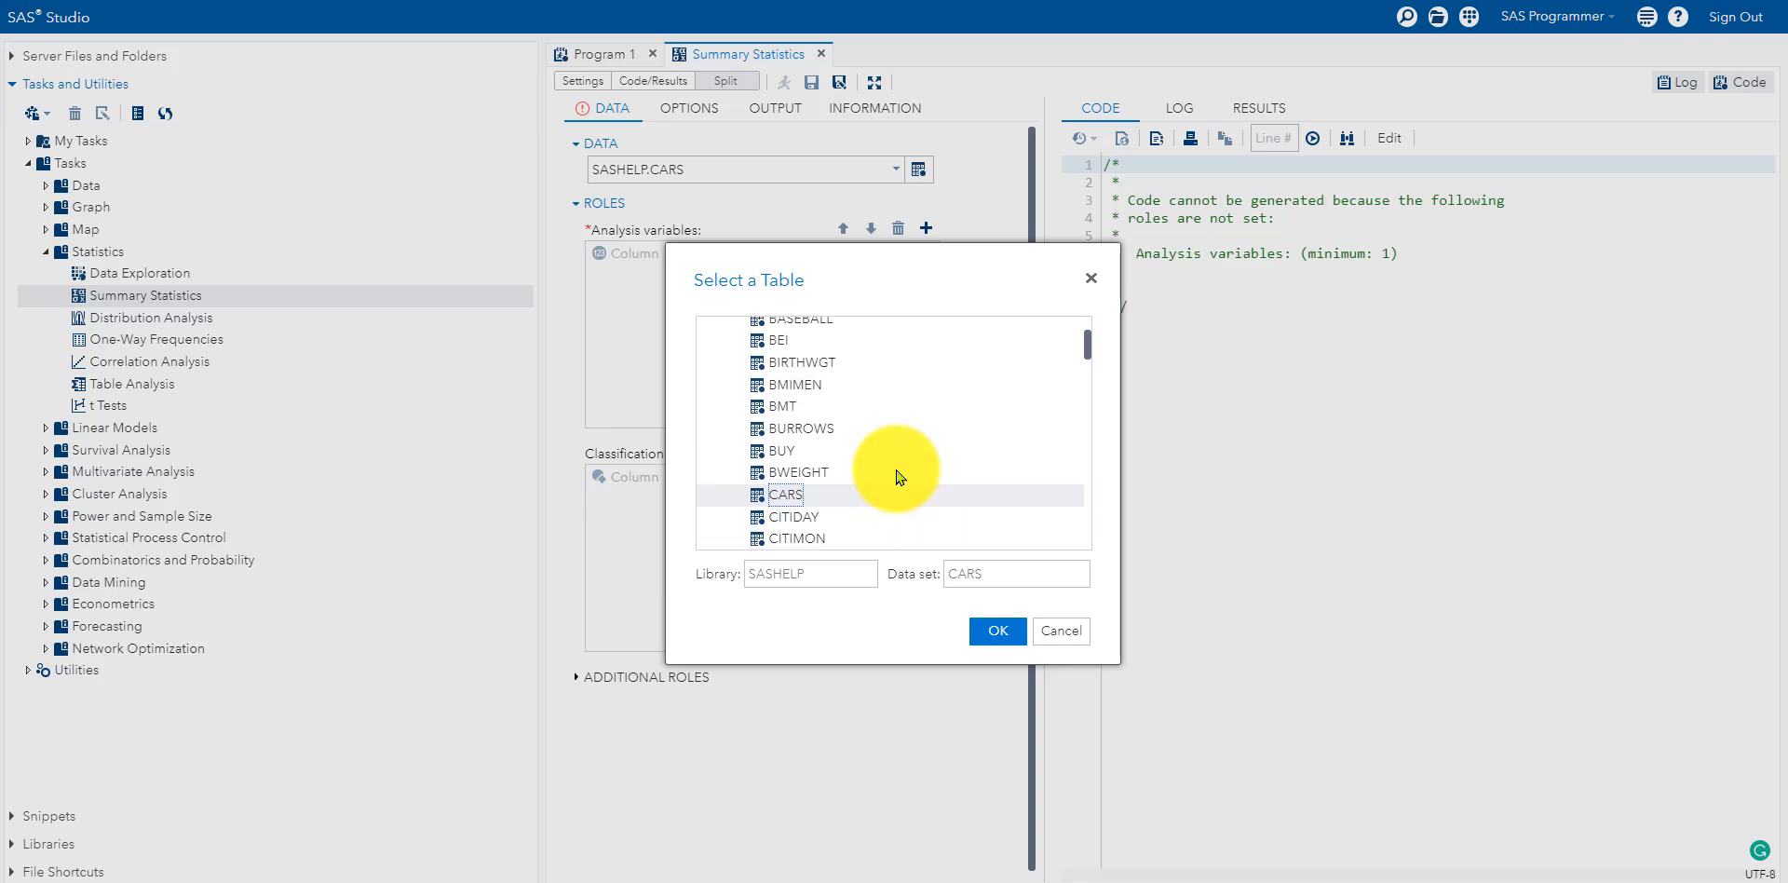
{"action": "scroll", "coordinate": [893, 473], "scroll_direction": "up", "scroll_amount": 1}
{"action": "left_click", "coordinate": [812, 412]}
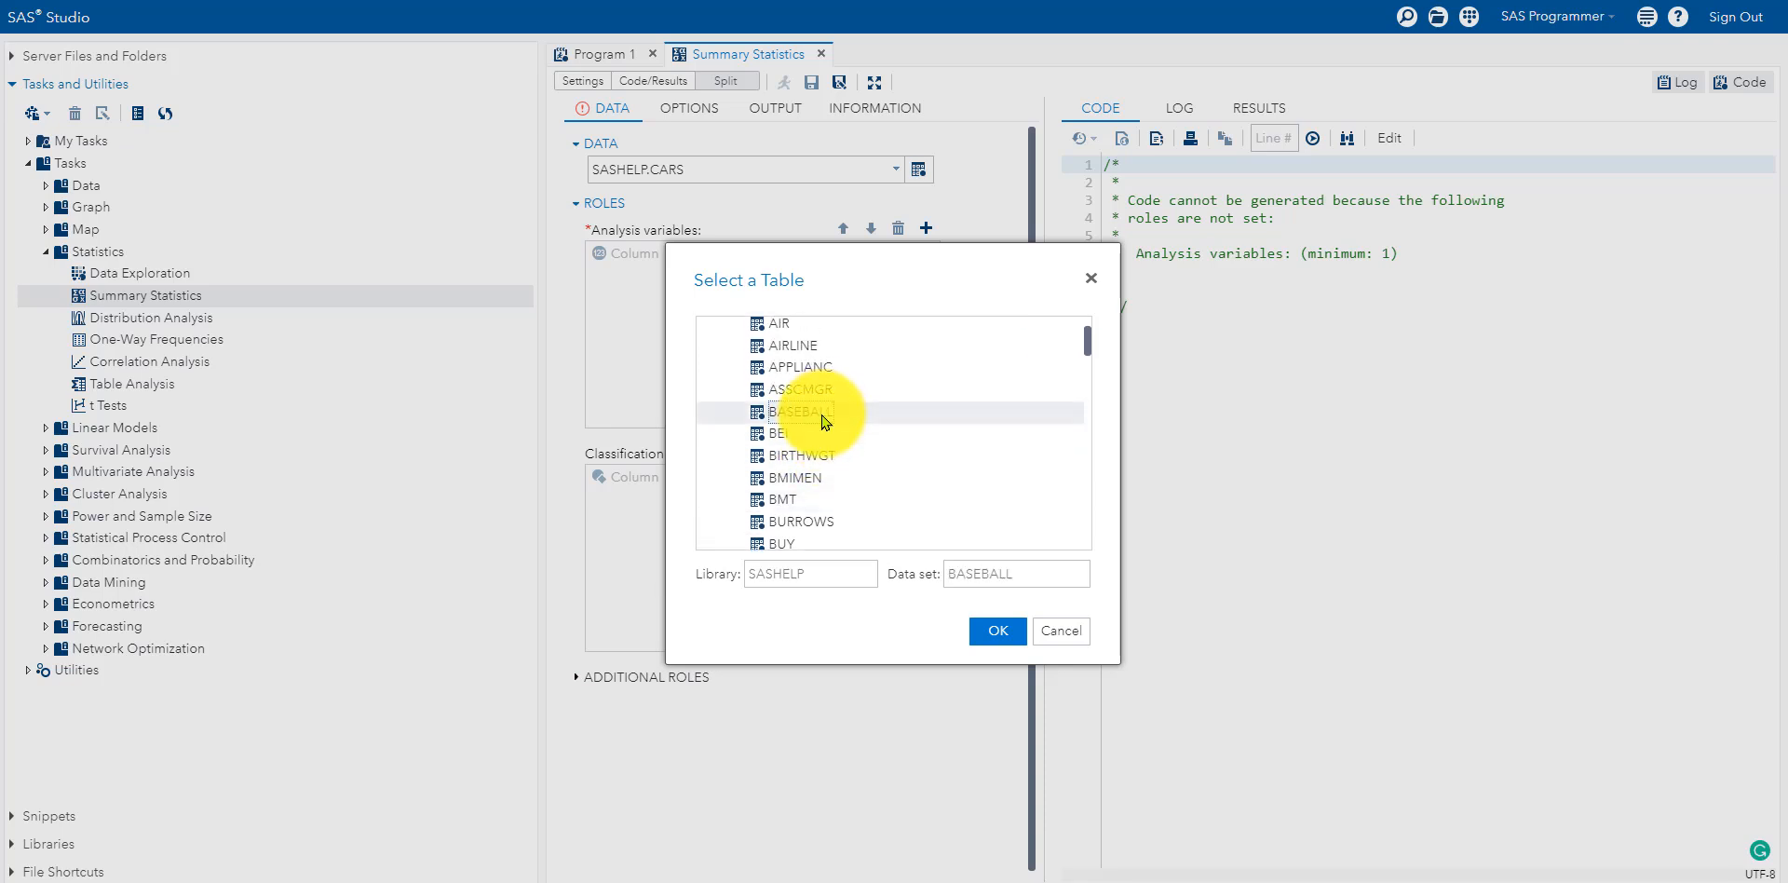
Step: Confirm BASEBALL as the data set and add nAtBat as an analysis variable
{"action": "left_click", "coordinate": [995, 630]}
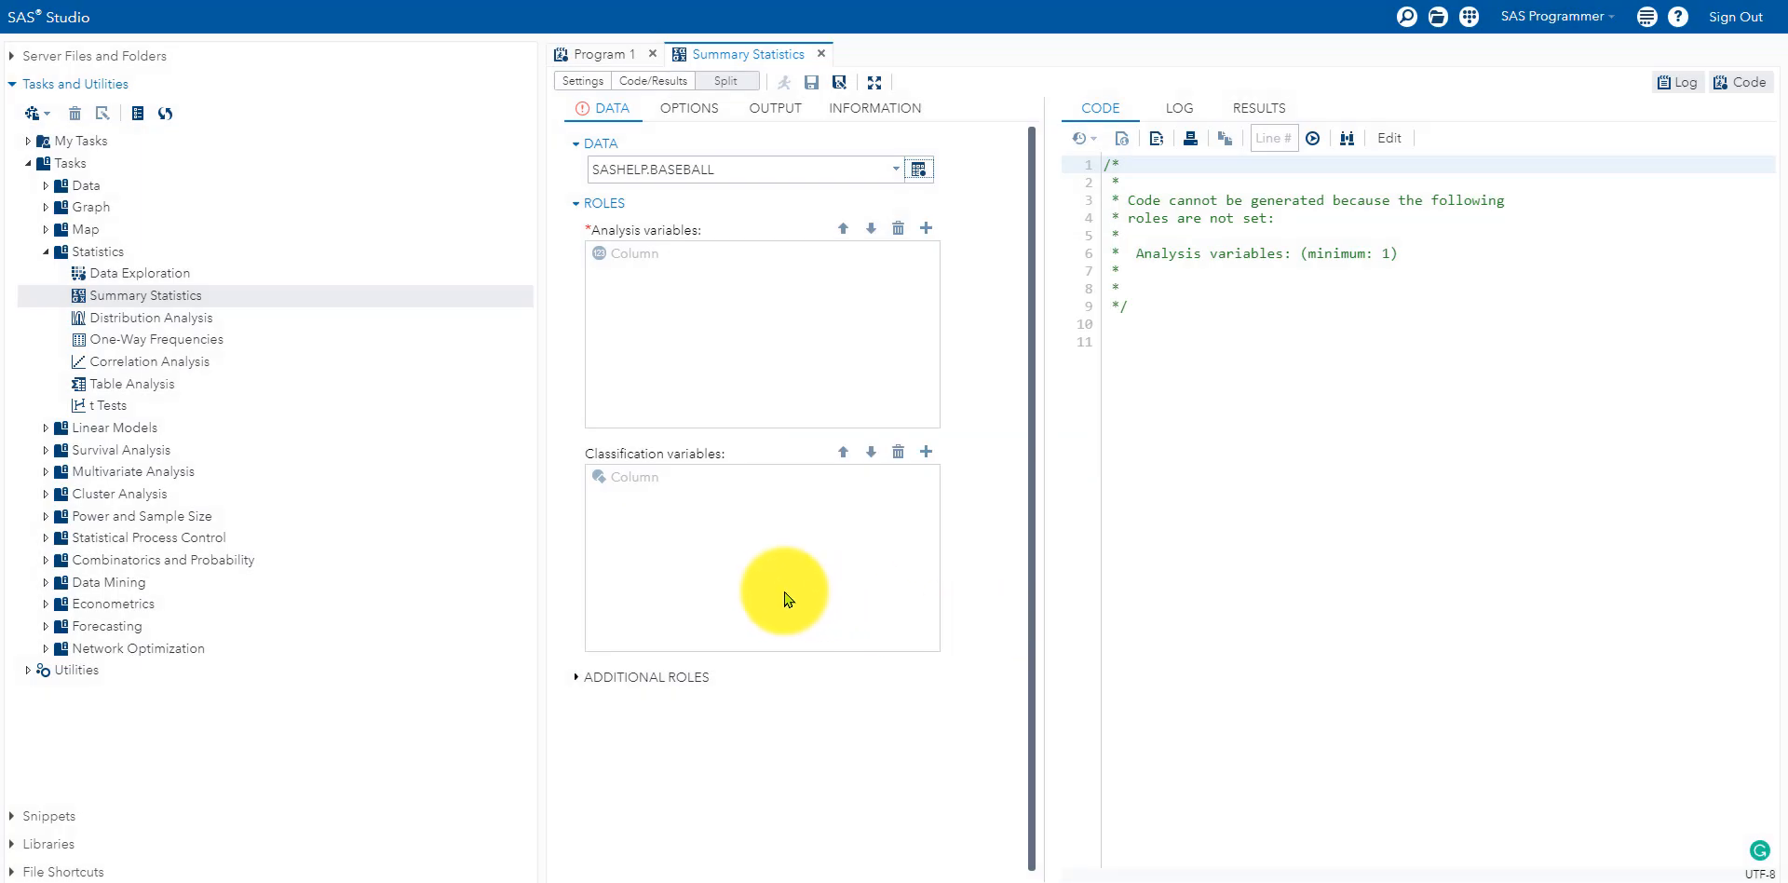
{"action": "left_click", "coordinate": [927, 228]}
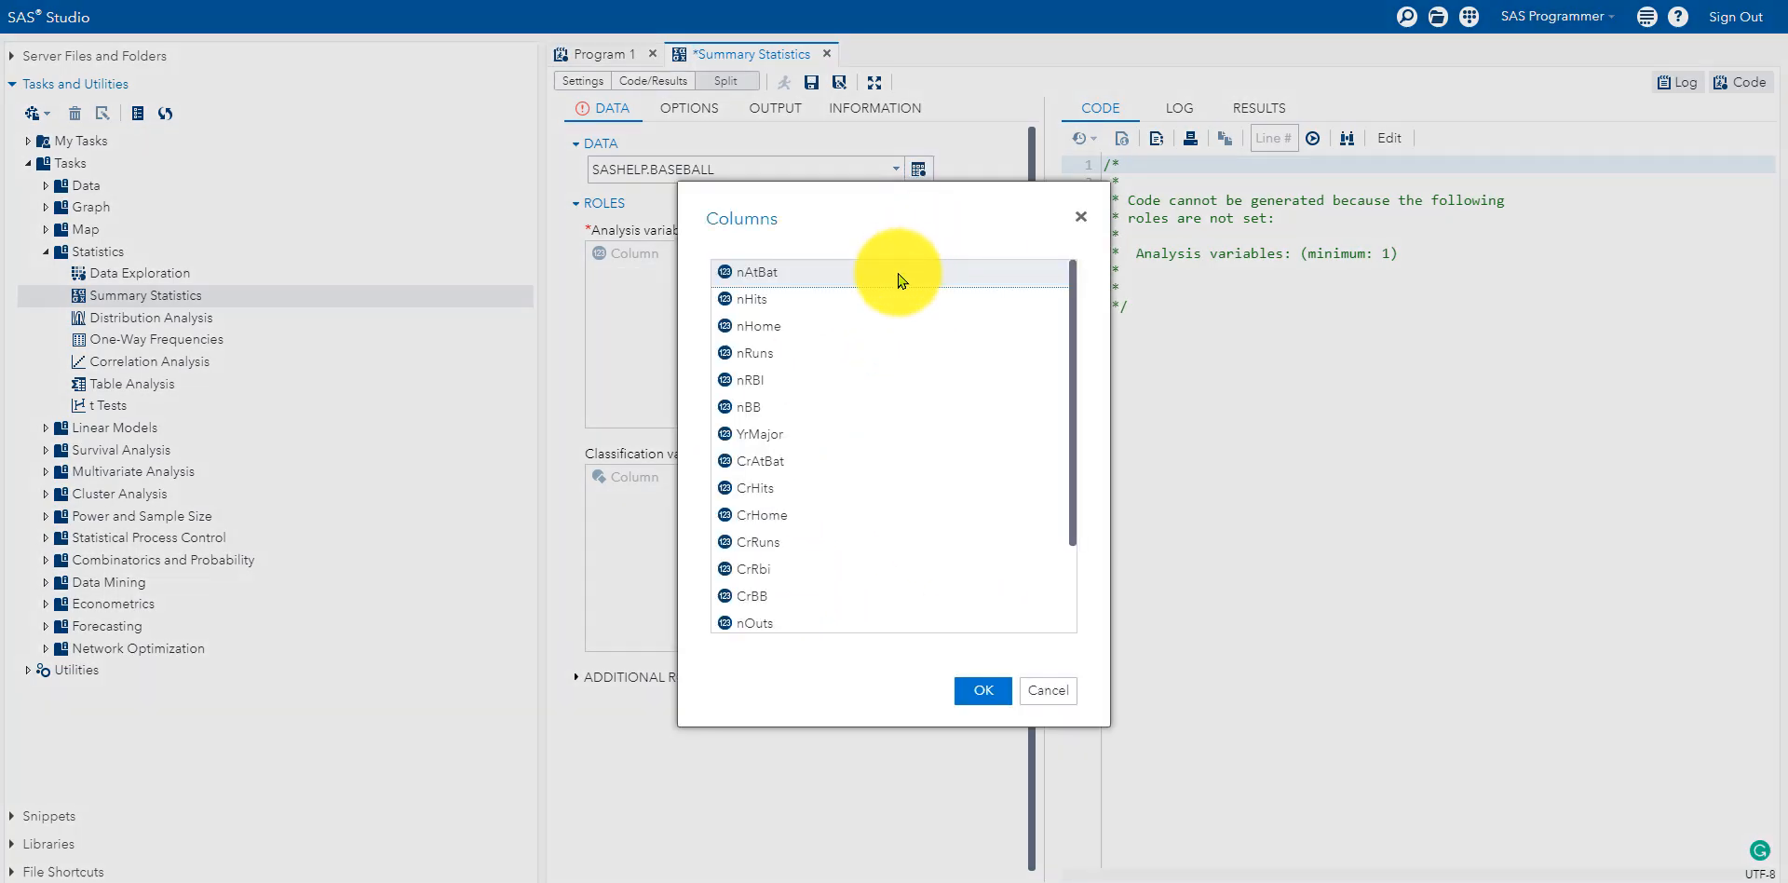
{"action": "left_click", "coordinate": [1073, 582]}
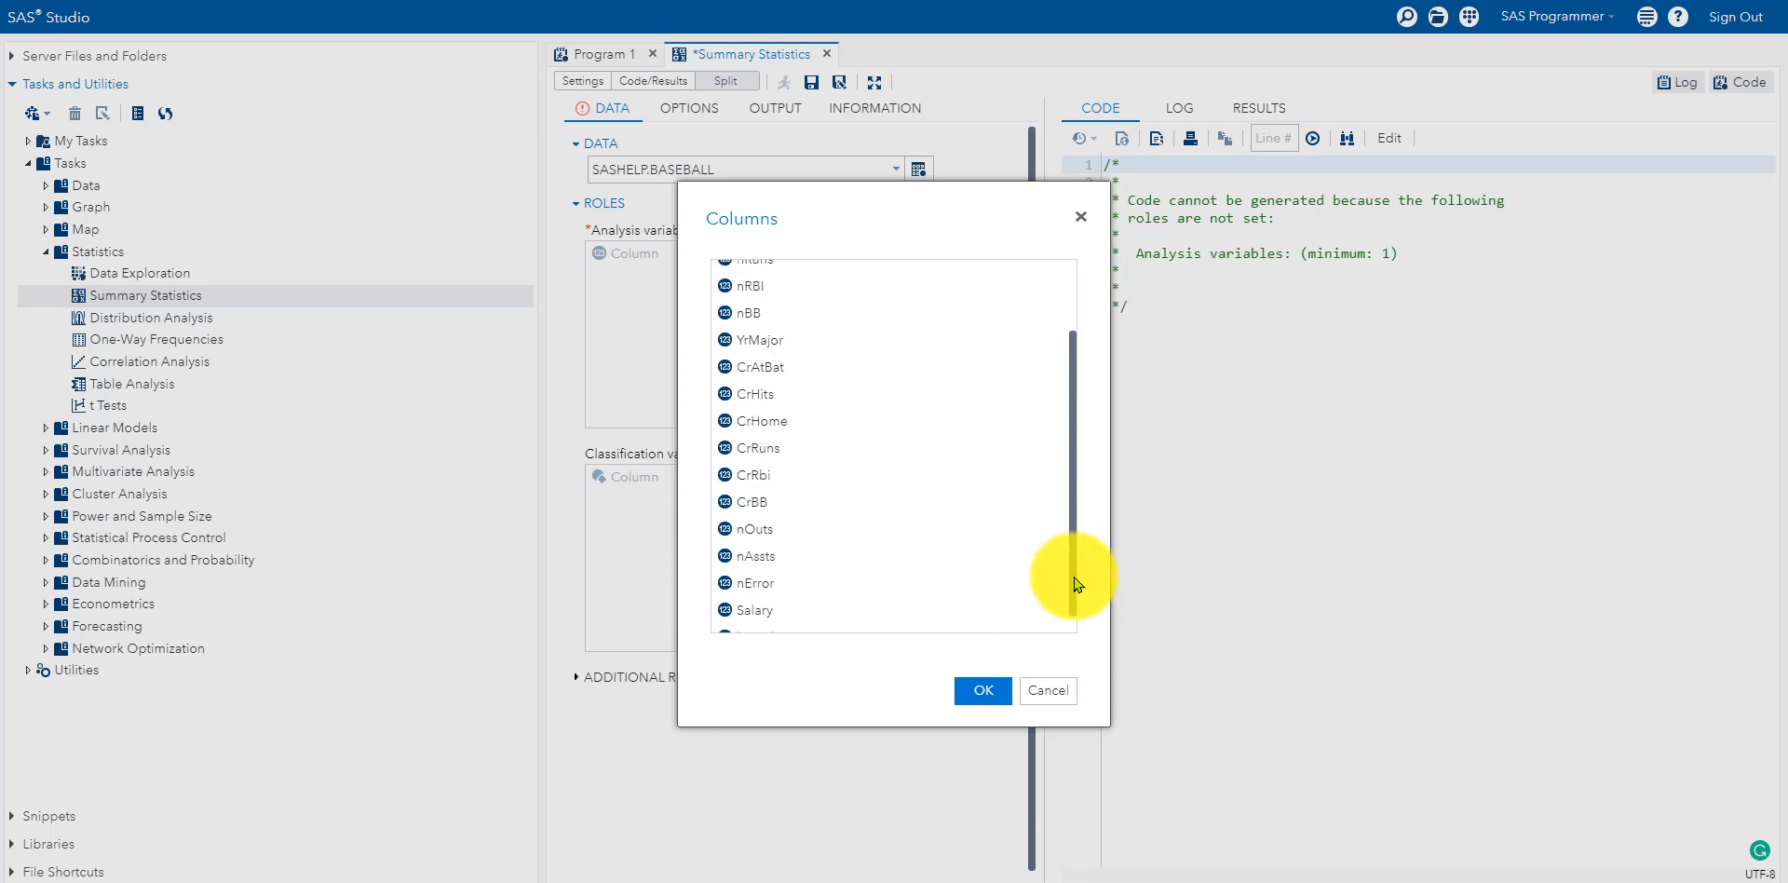
{"action": "left_click", "coordinate": [1052, 690]}
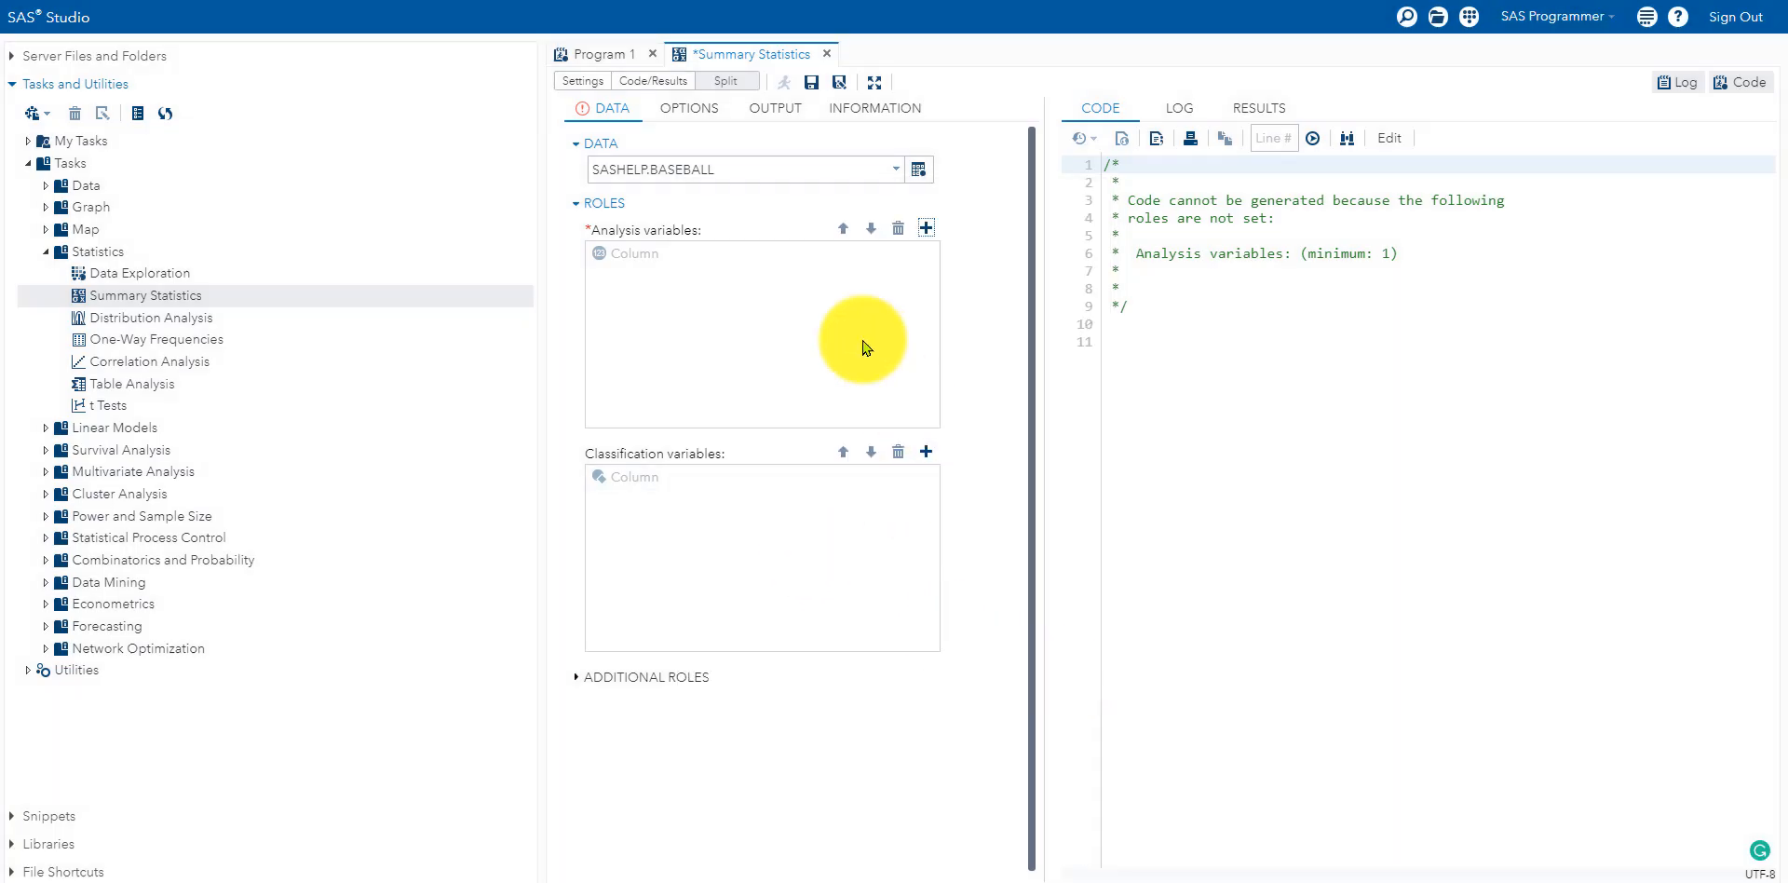
{"action": "left_click", "coordinate": [926, 229]}
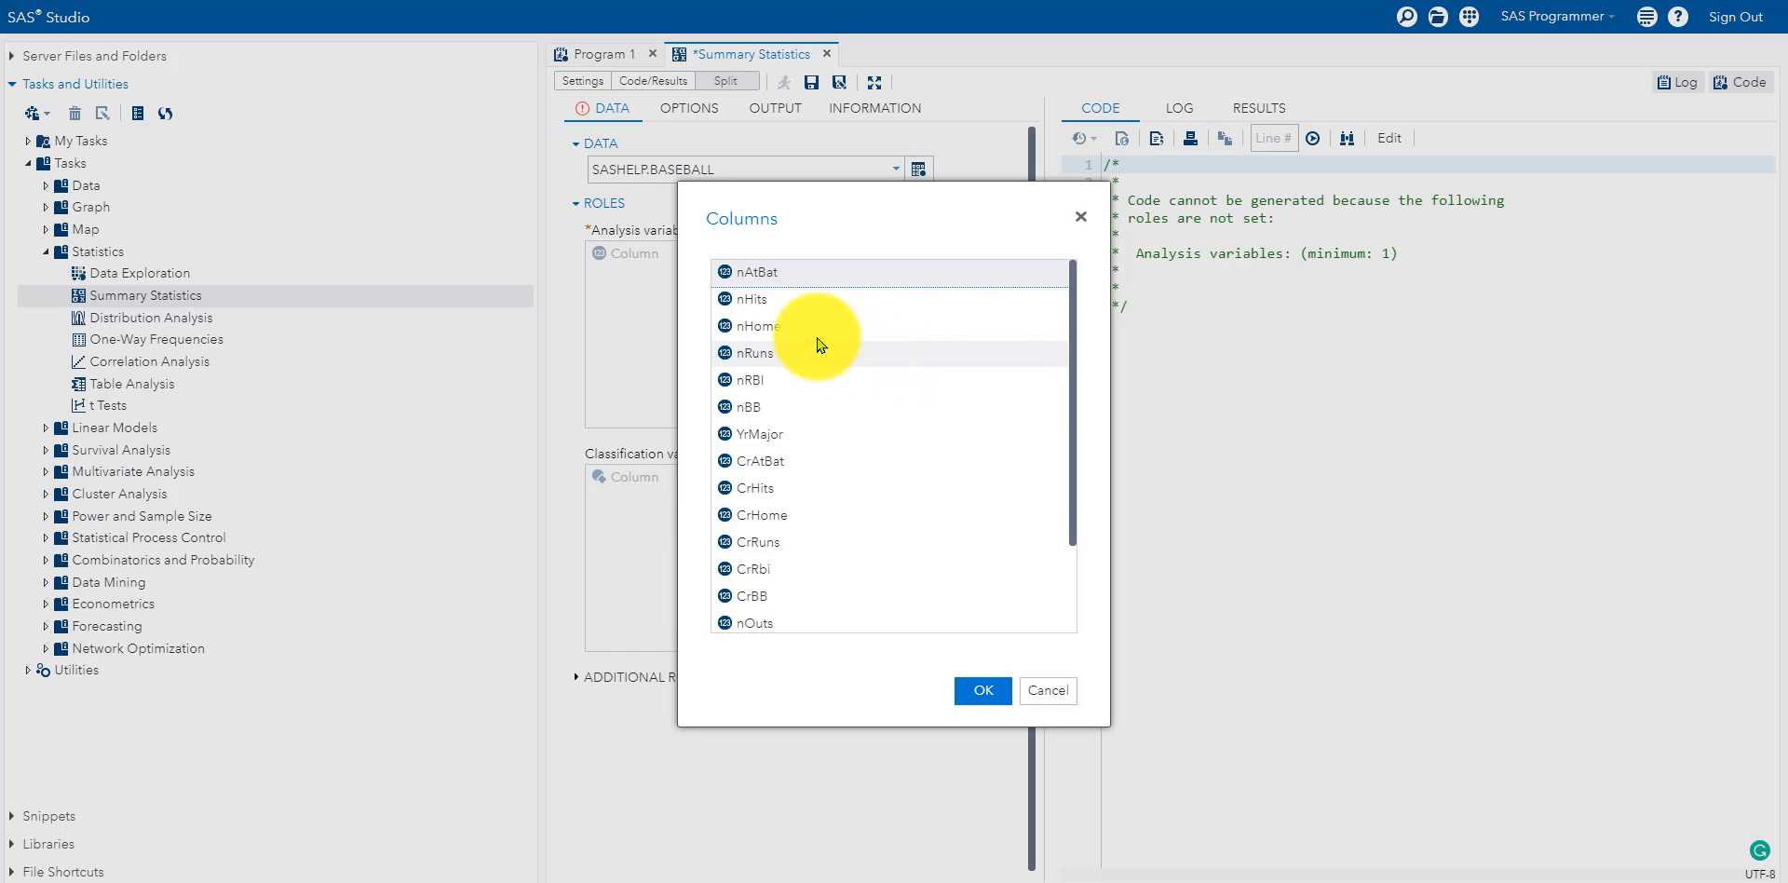
{"action": "left_click", "coordinate": [824, 274]}
{"action": "left_click", "coordinate": [980, 687]}
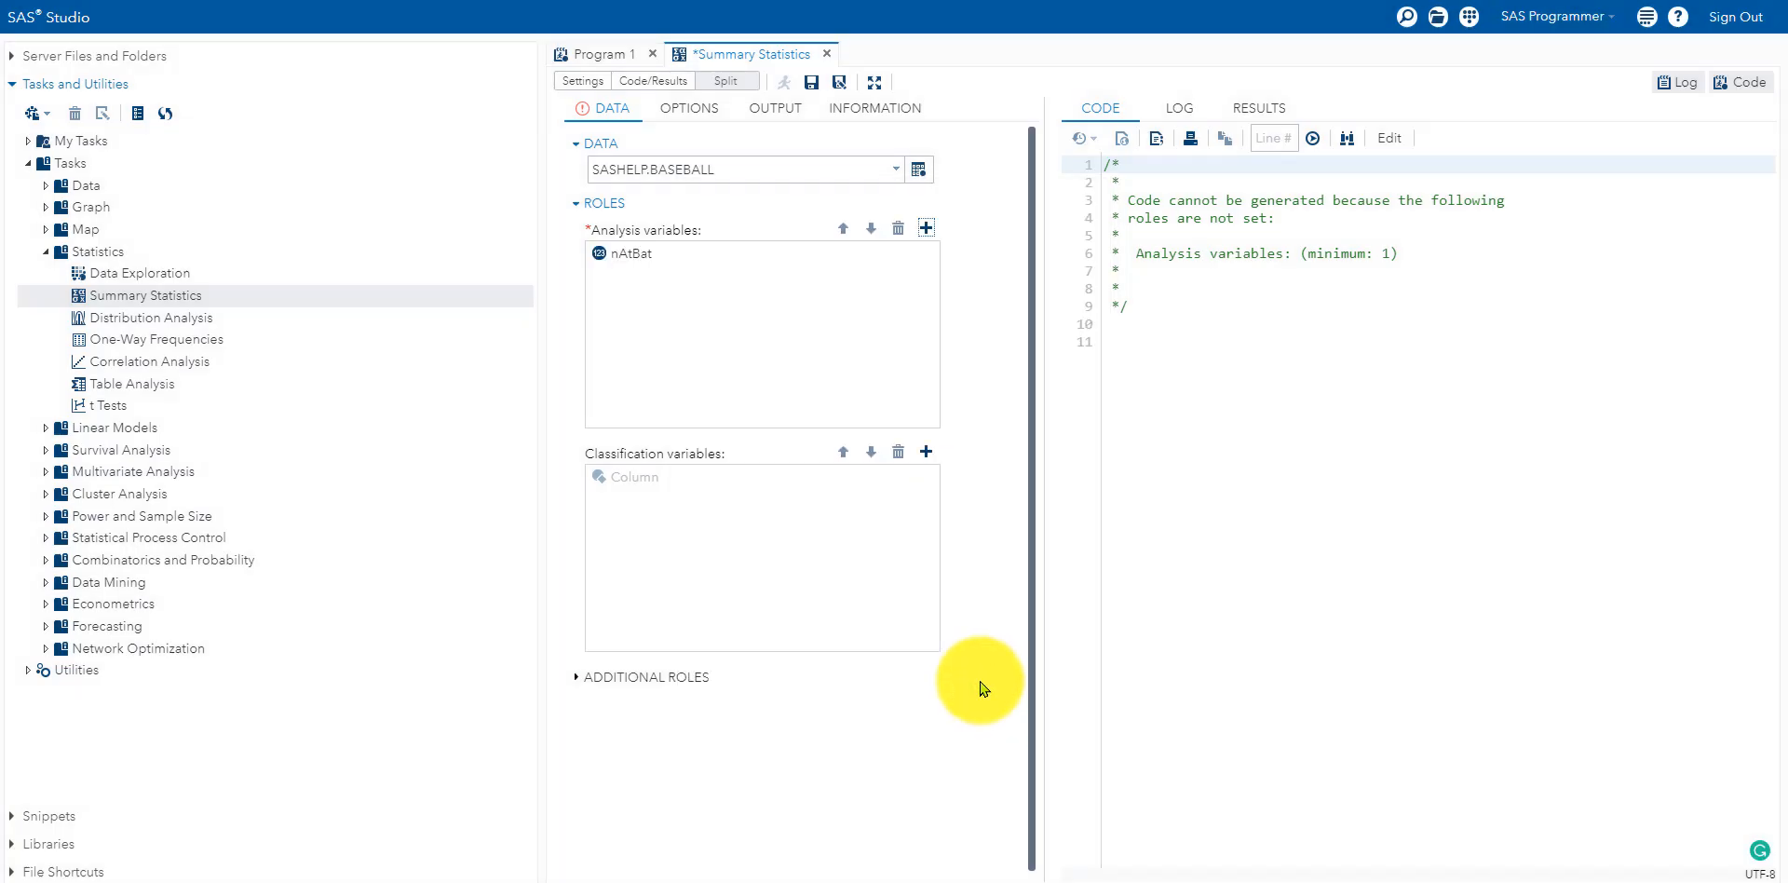
Step: Add nHits, nHome, nRuns, nRBI and logSalary as further analysis variables
{"action": "left_click", "coordinate": [926, 228]}
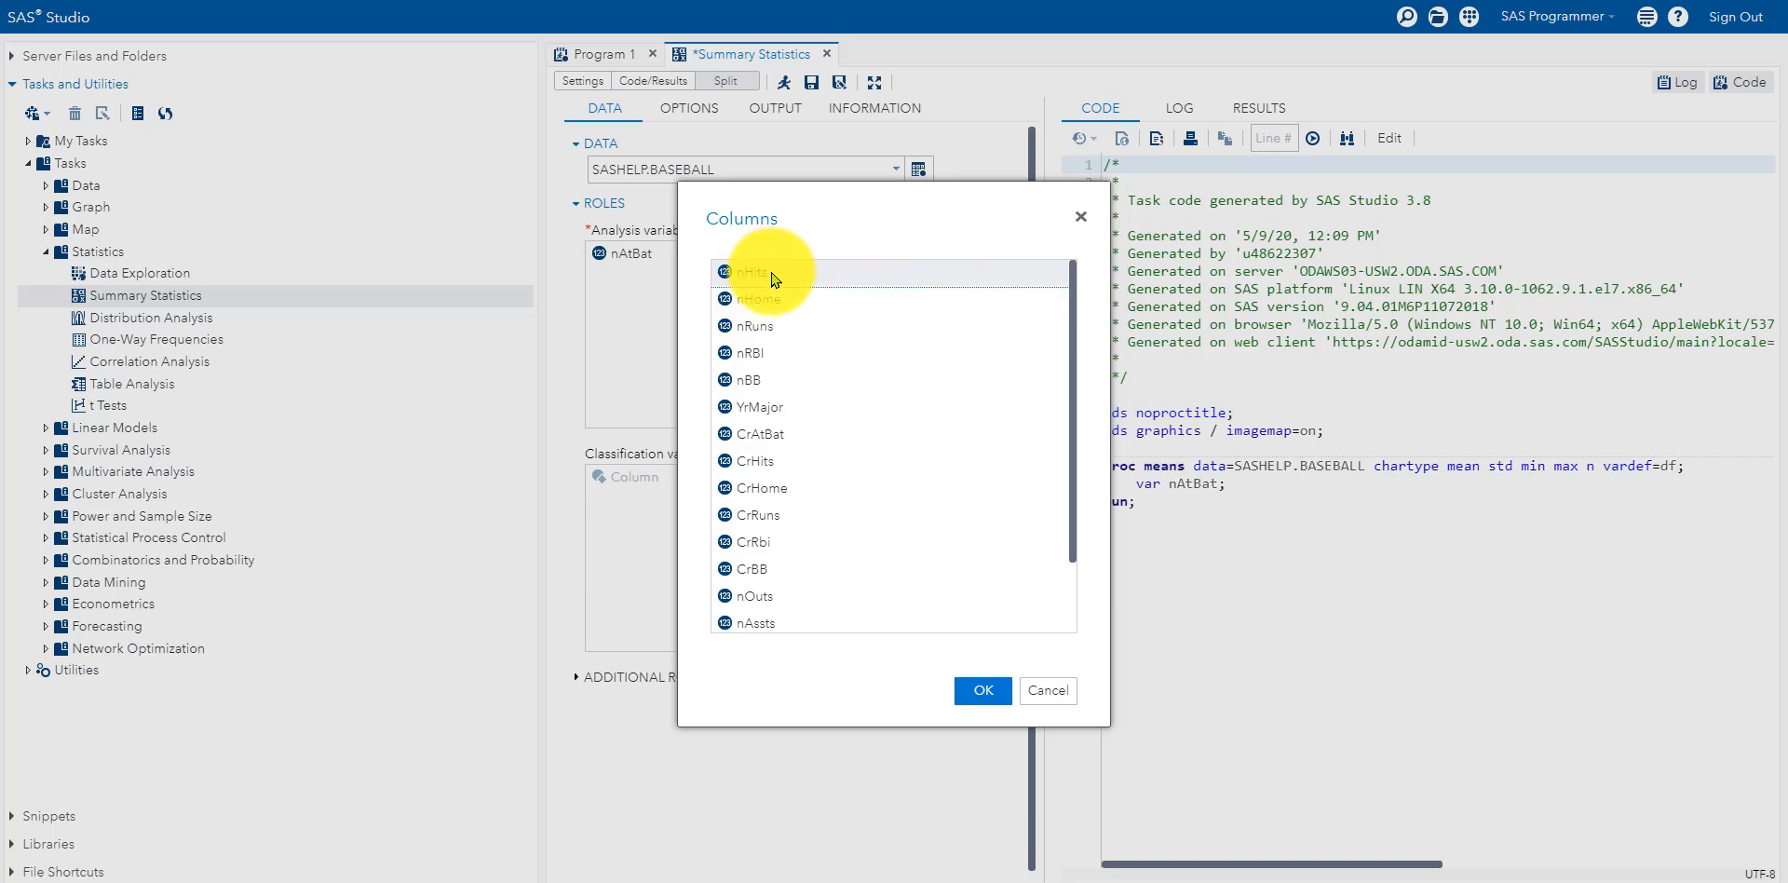
{"action": "double_click", "coordinate": [766, 272]}
{"action": "left_click", "coordinate": [925, 228]}
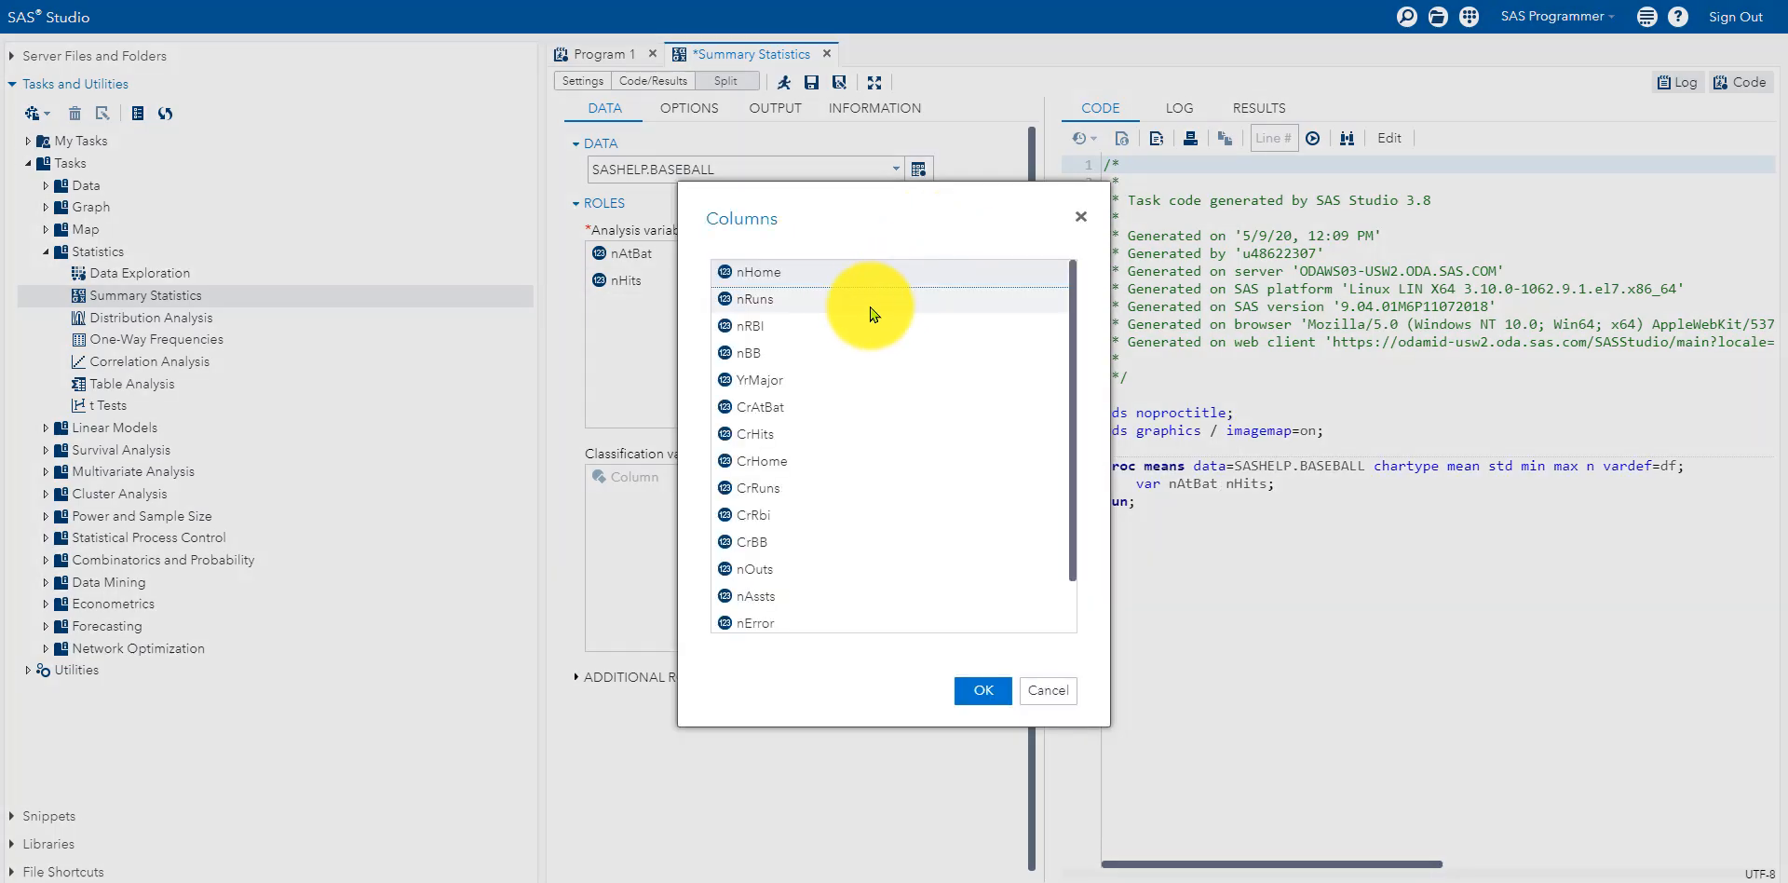
{"action": "double_click", "coordinate": [811, 282]}
{"action": "left_click", "coordinate": [926, 228]}
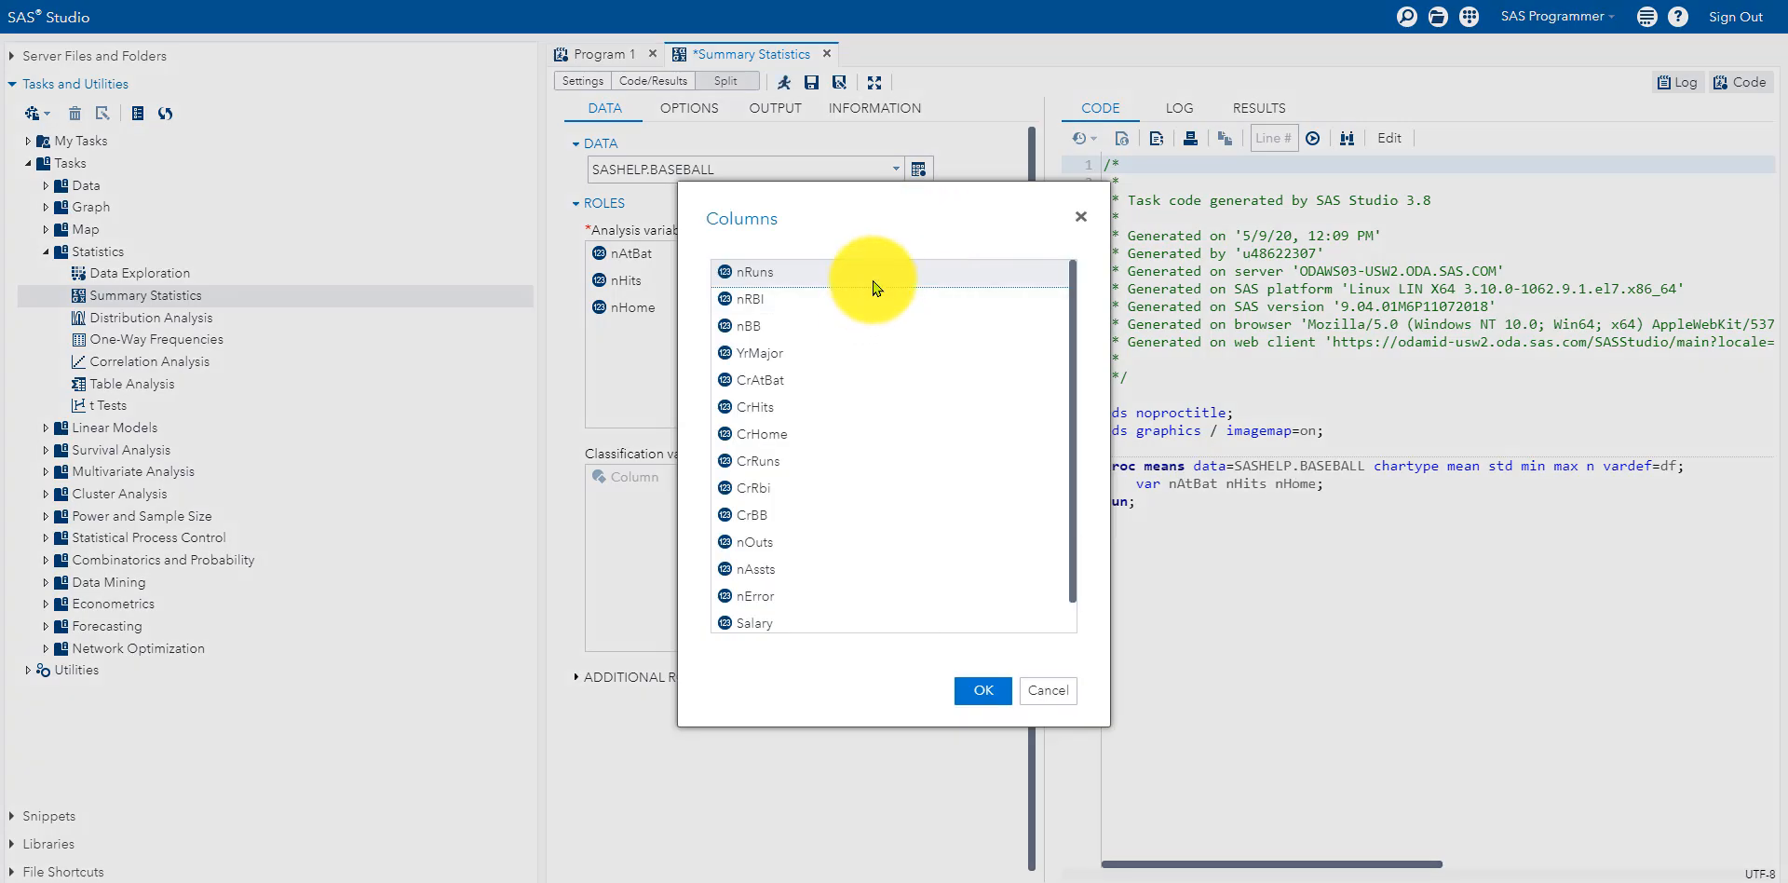
{"action": "double_click", "coordinate": [873, 286]}
{"action": "left_click", "coordinate": [926, 228]}
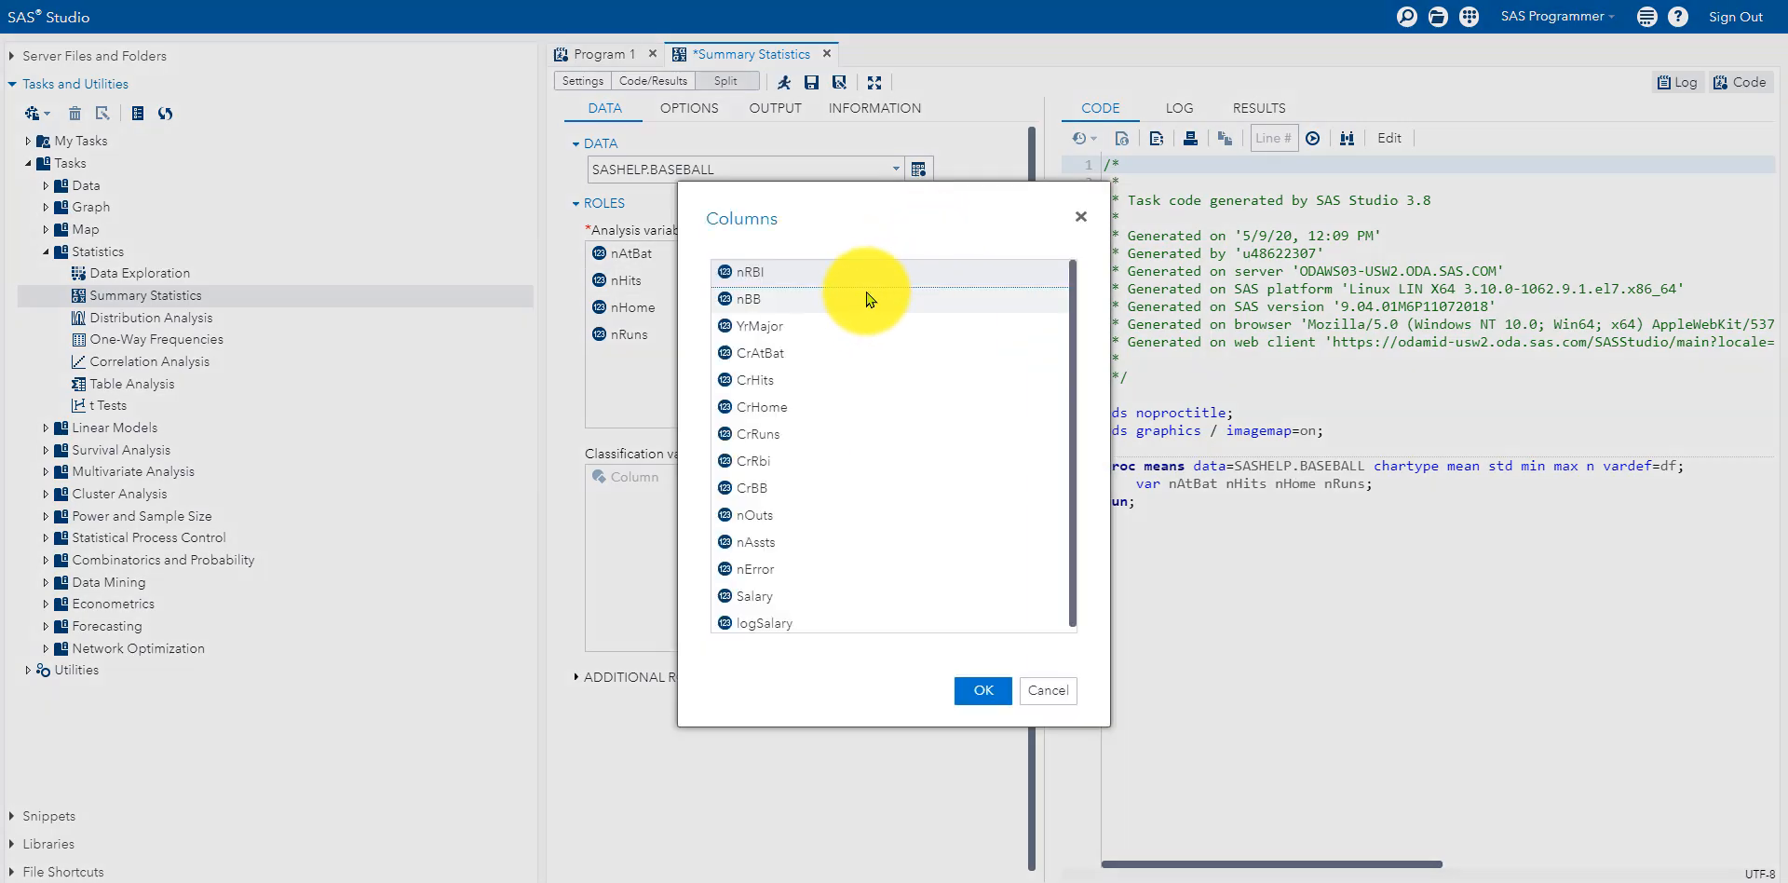
{"action": "double_click", "coordinate": [868, 277]}
{"action": "left_click", "coordinate": [924, 231]}
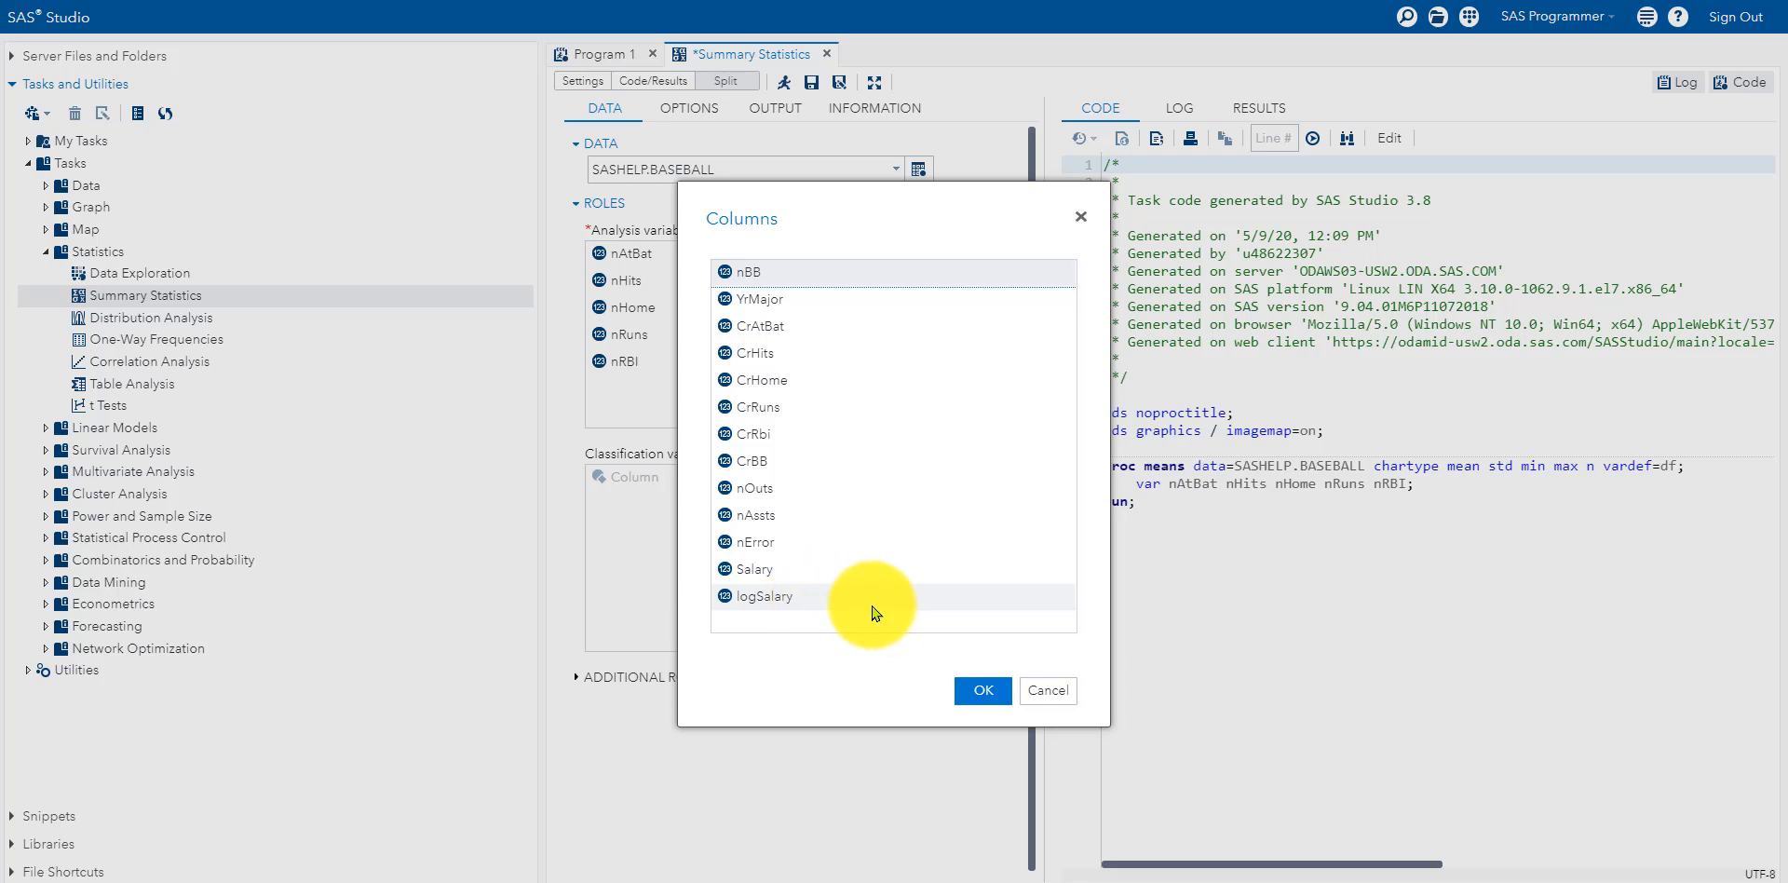
{"action": "double_click", "coordinate": [818, 600]}
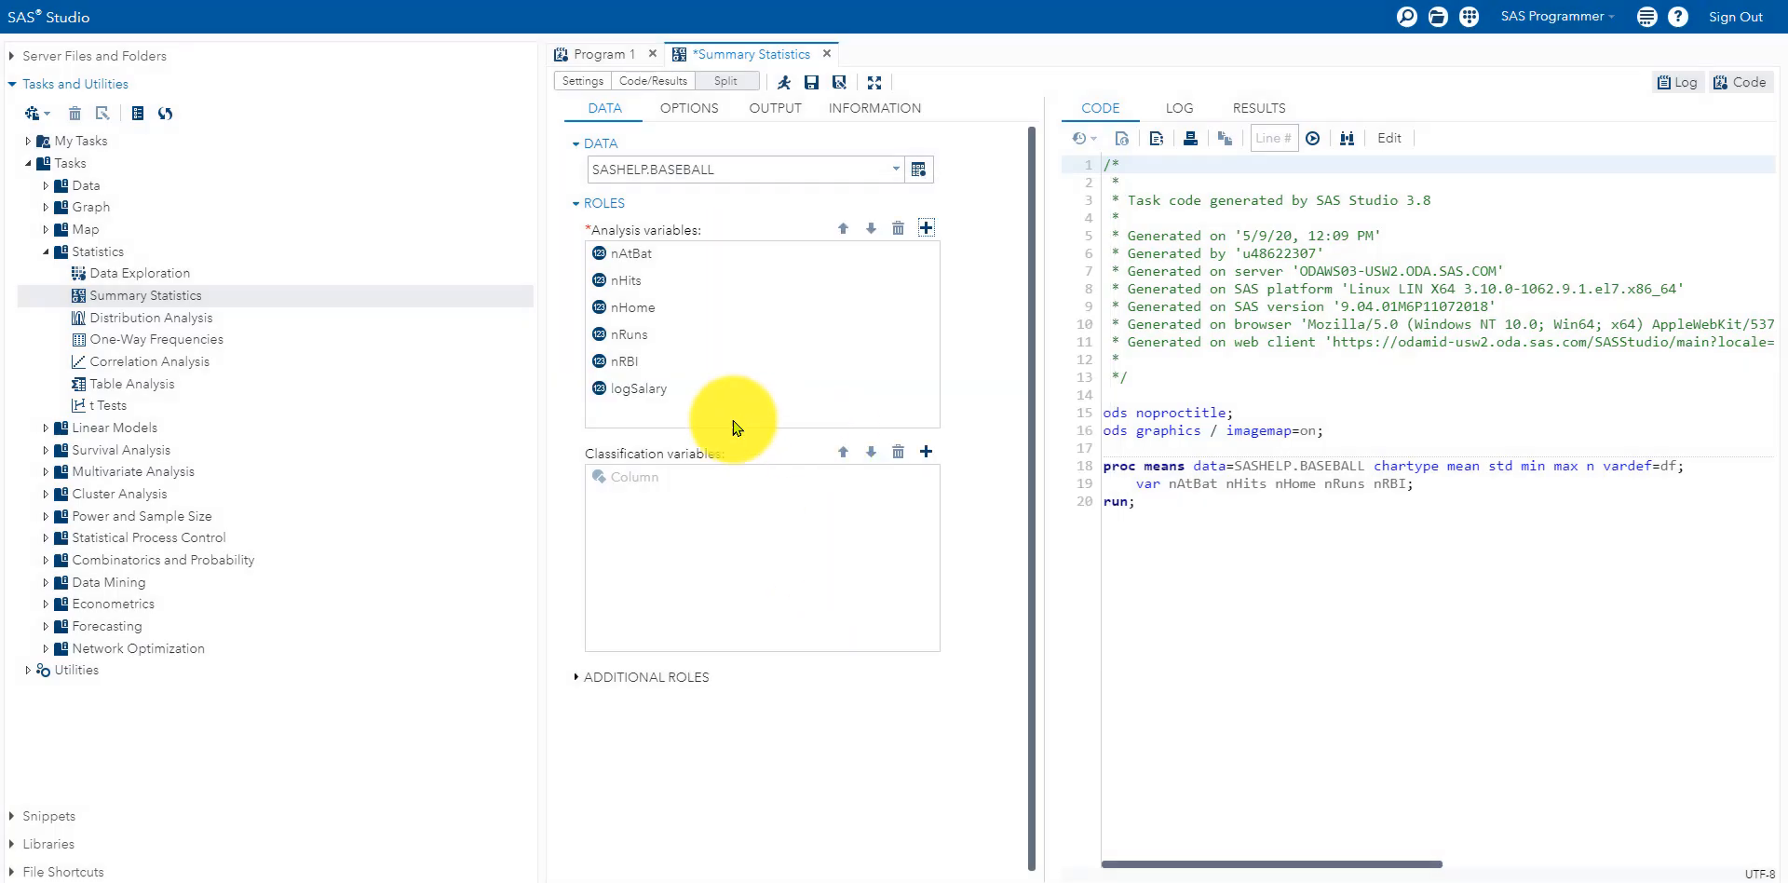
Step: Swap logSalary for Salary and run, giving Mean, Std Dev, Minimum, Maximum and N
{"action": "left_click", "coordinate": [897, 228]}
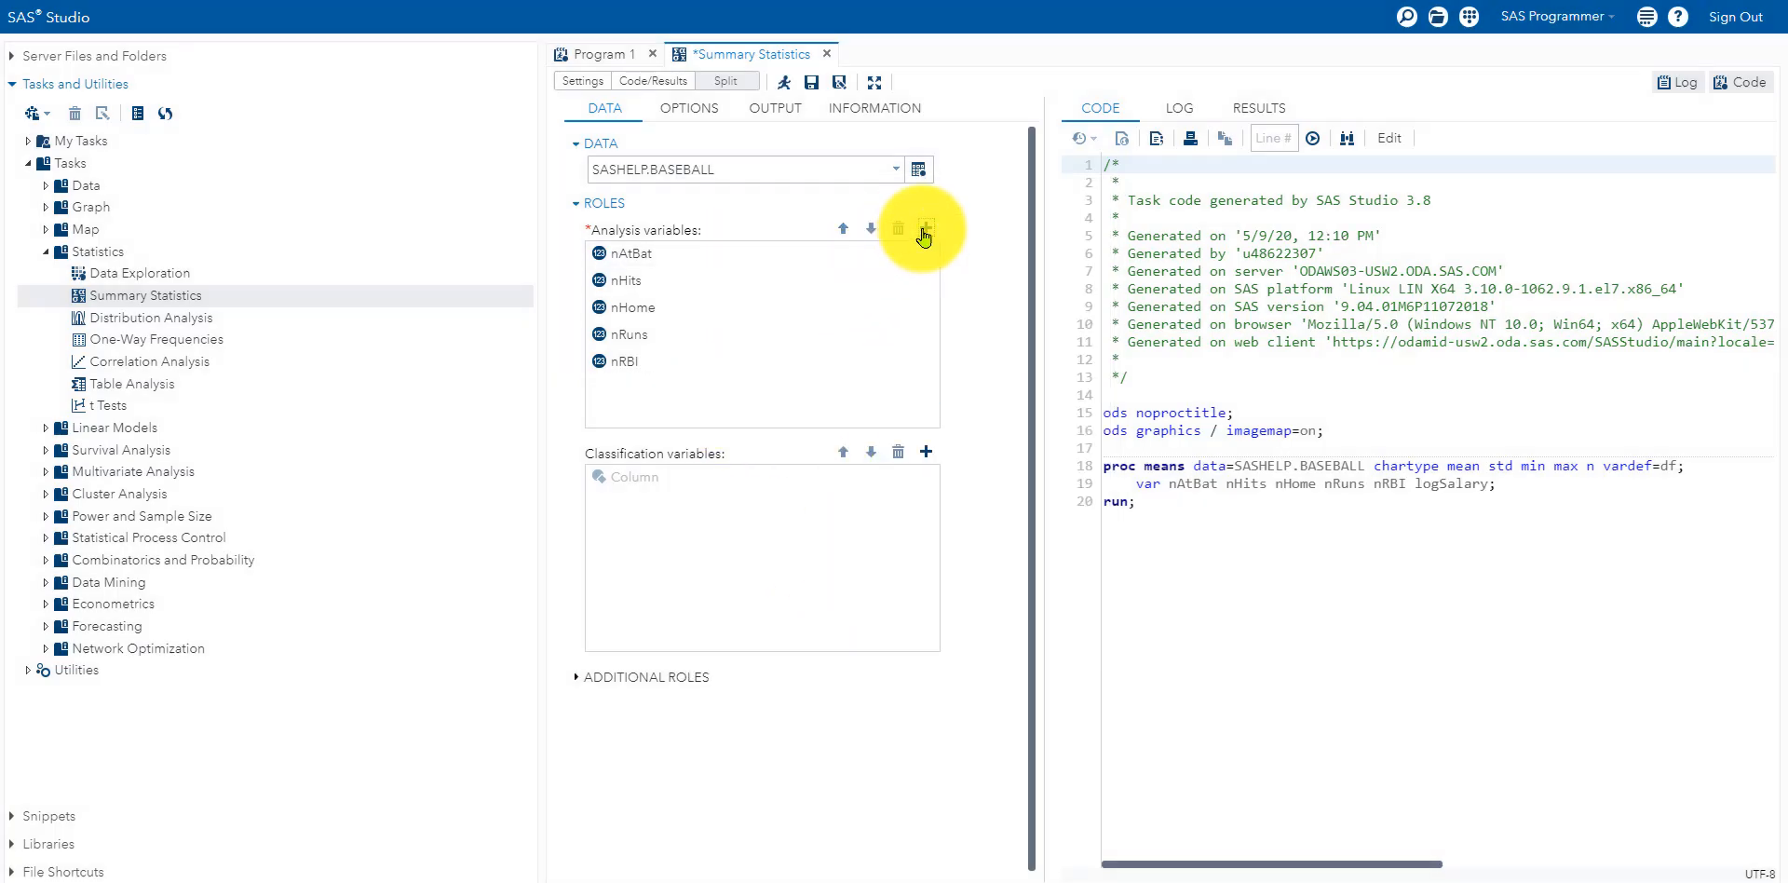
{"action": "left_click", "coordinate": [926, 228]}
{"action": "double_click", "coordinate": [774, 573]}
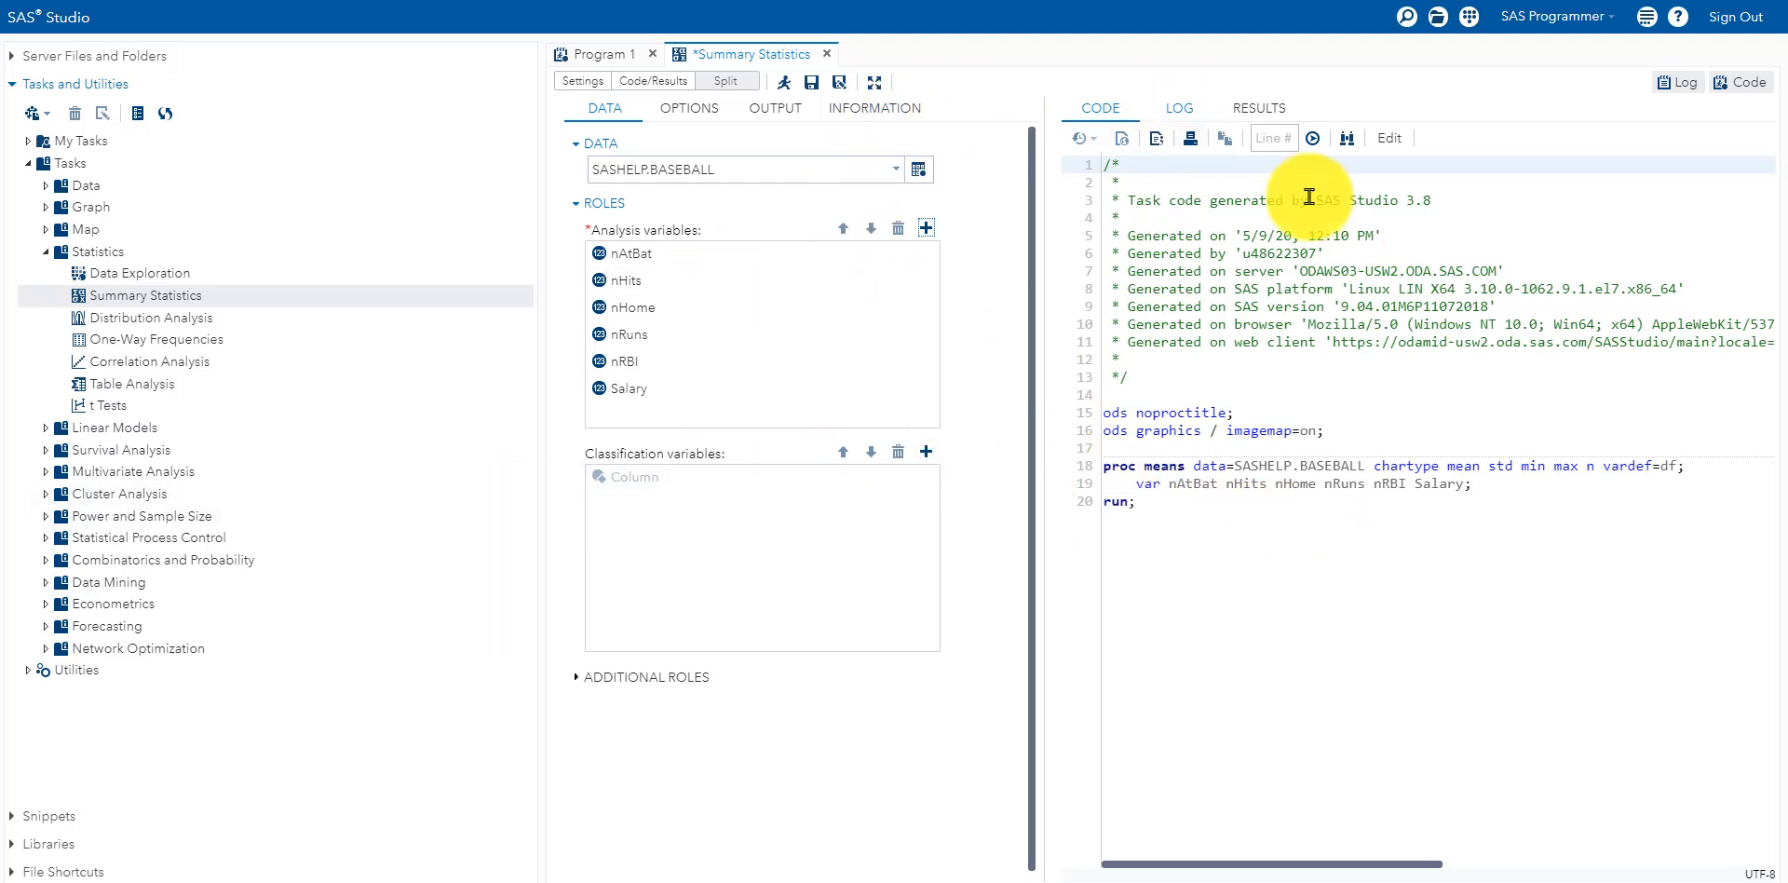
{"action": "left_click", "coordinate": [1138, 466]}
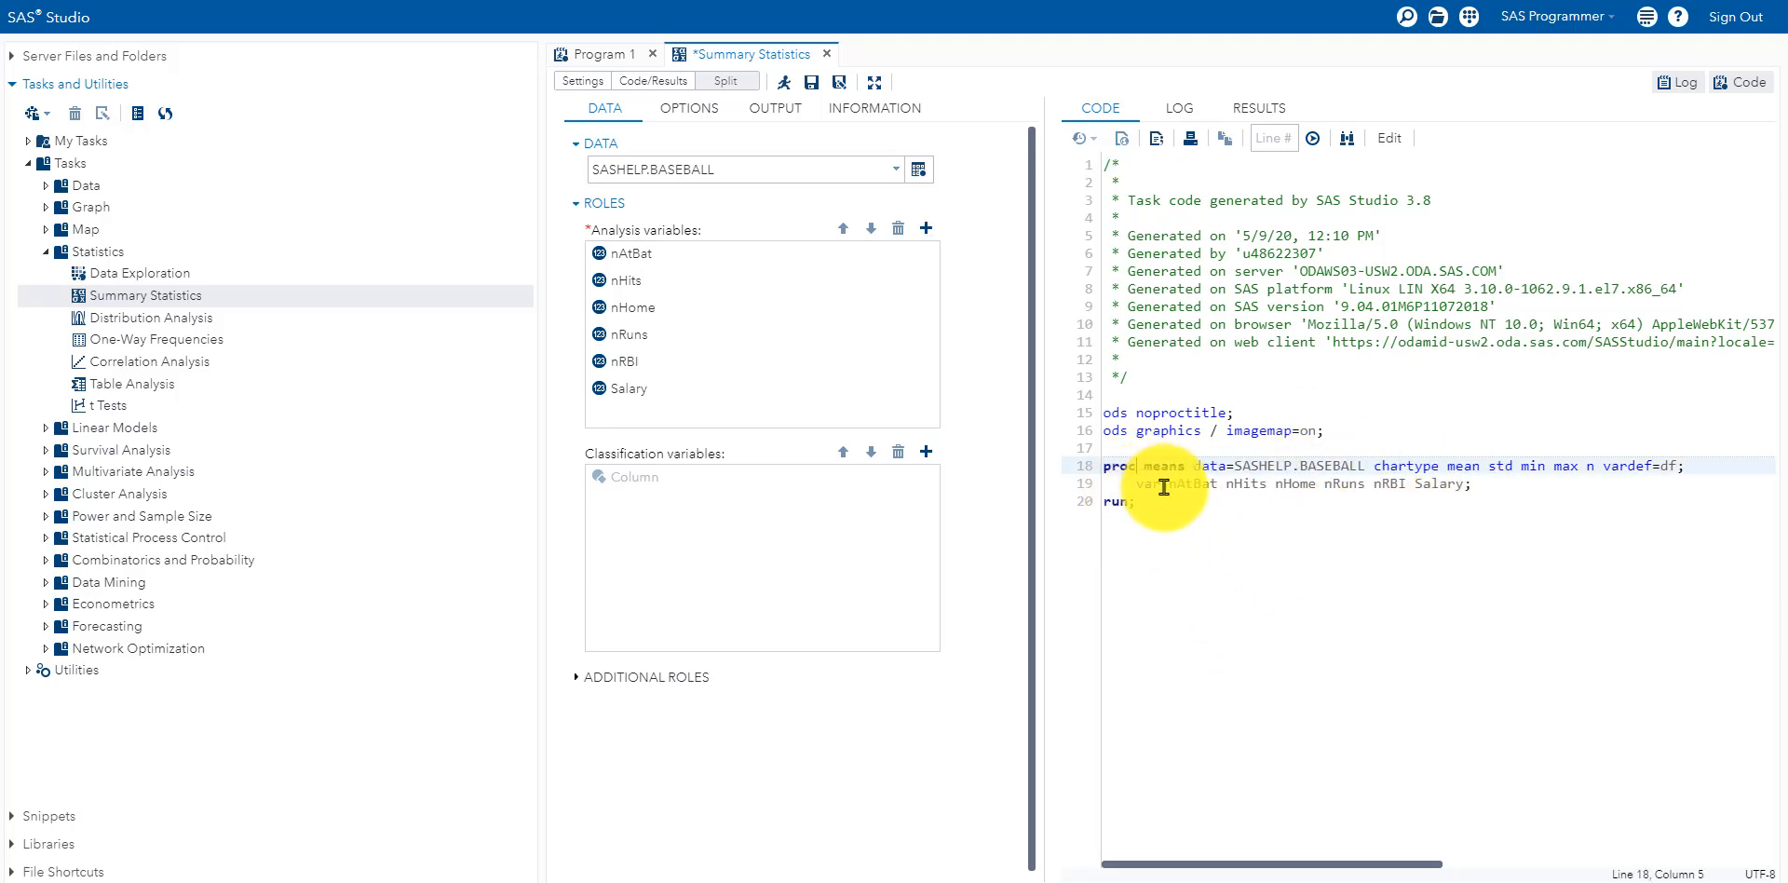
{"action": "left_click", "coordinate": [781, 90]}
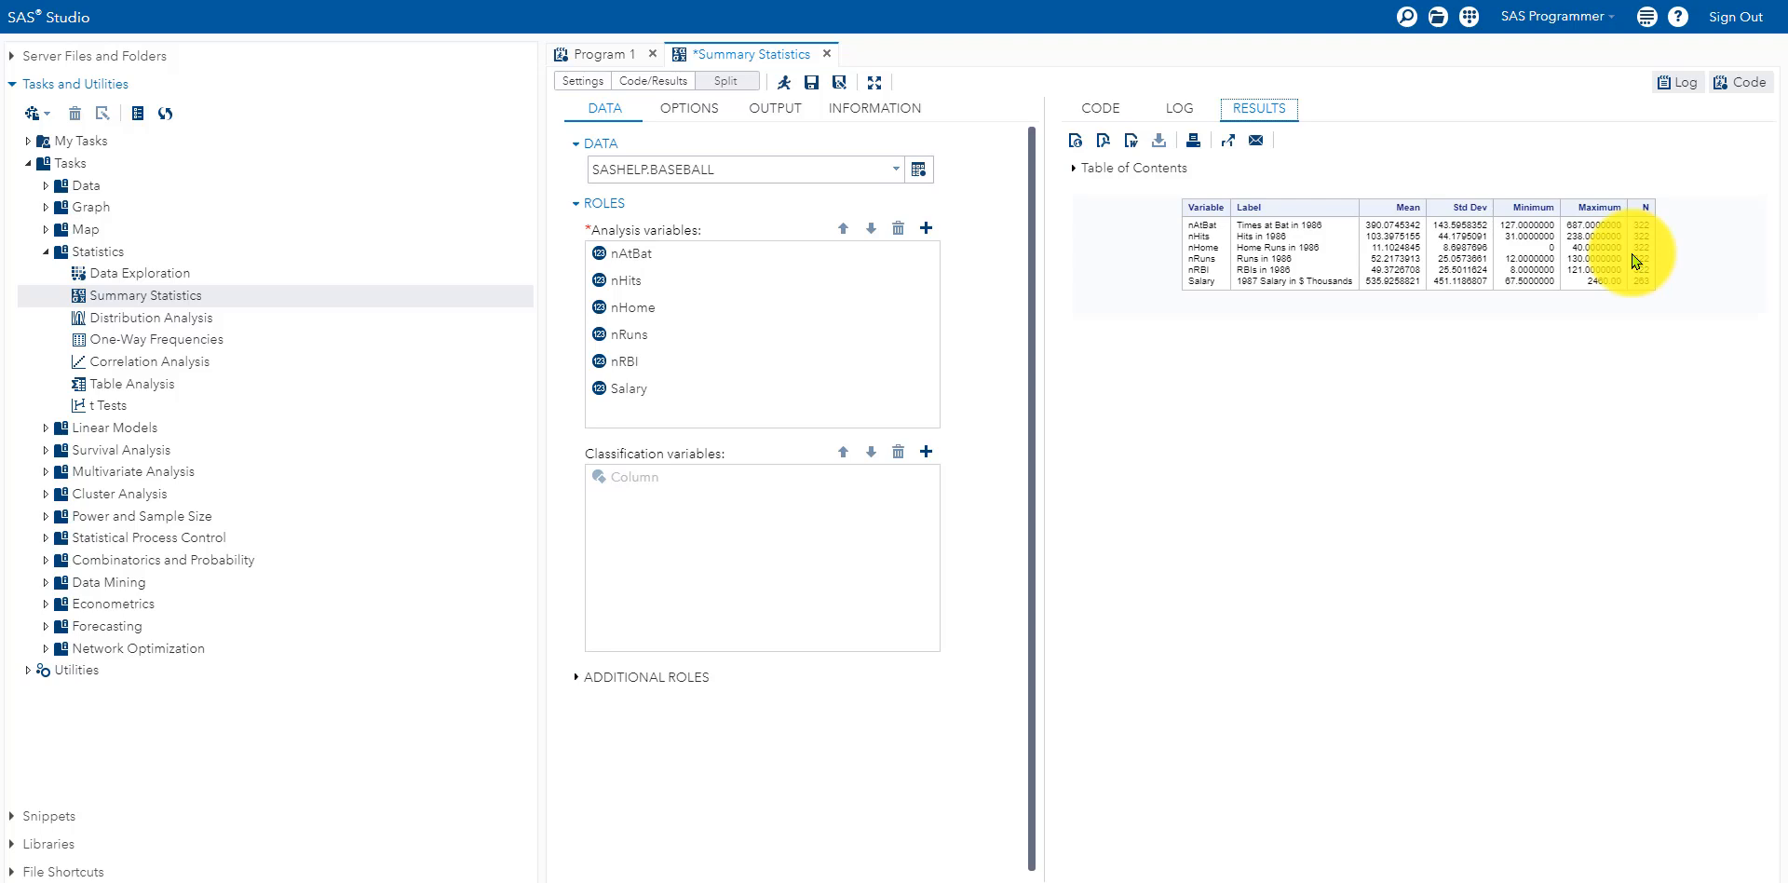
Step: Add Median and Number of missing values under Basic Statistics and rerun the task
{"action": "left_click", "coordinate": [681, 111]}
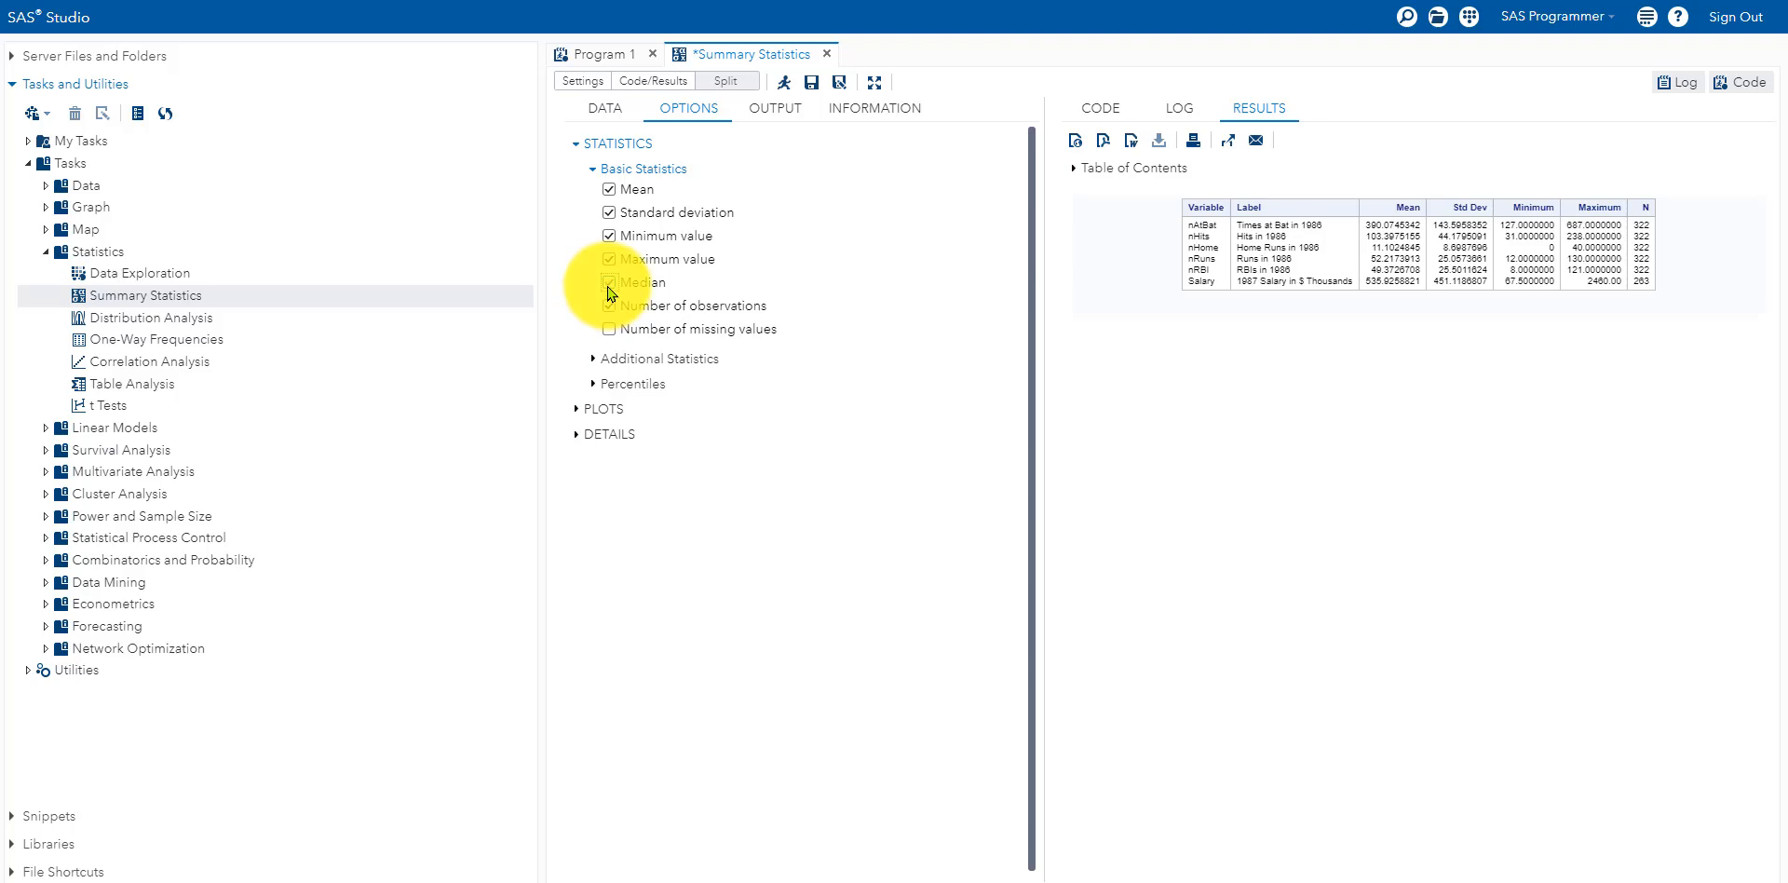
{"action": "left_click", "coordinate": [651, 361]}
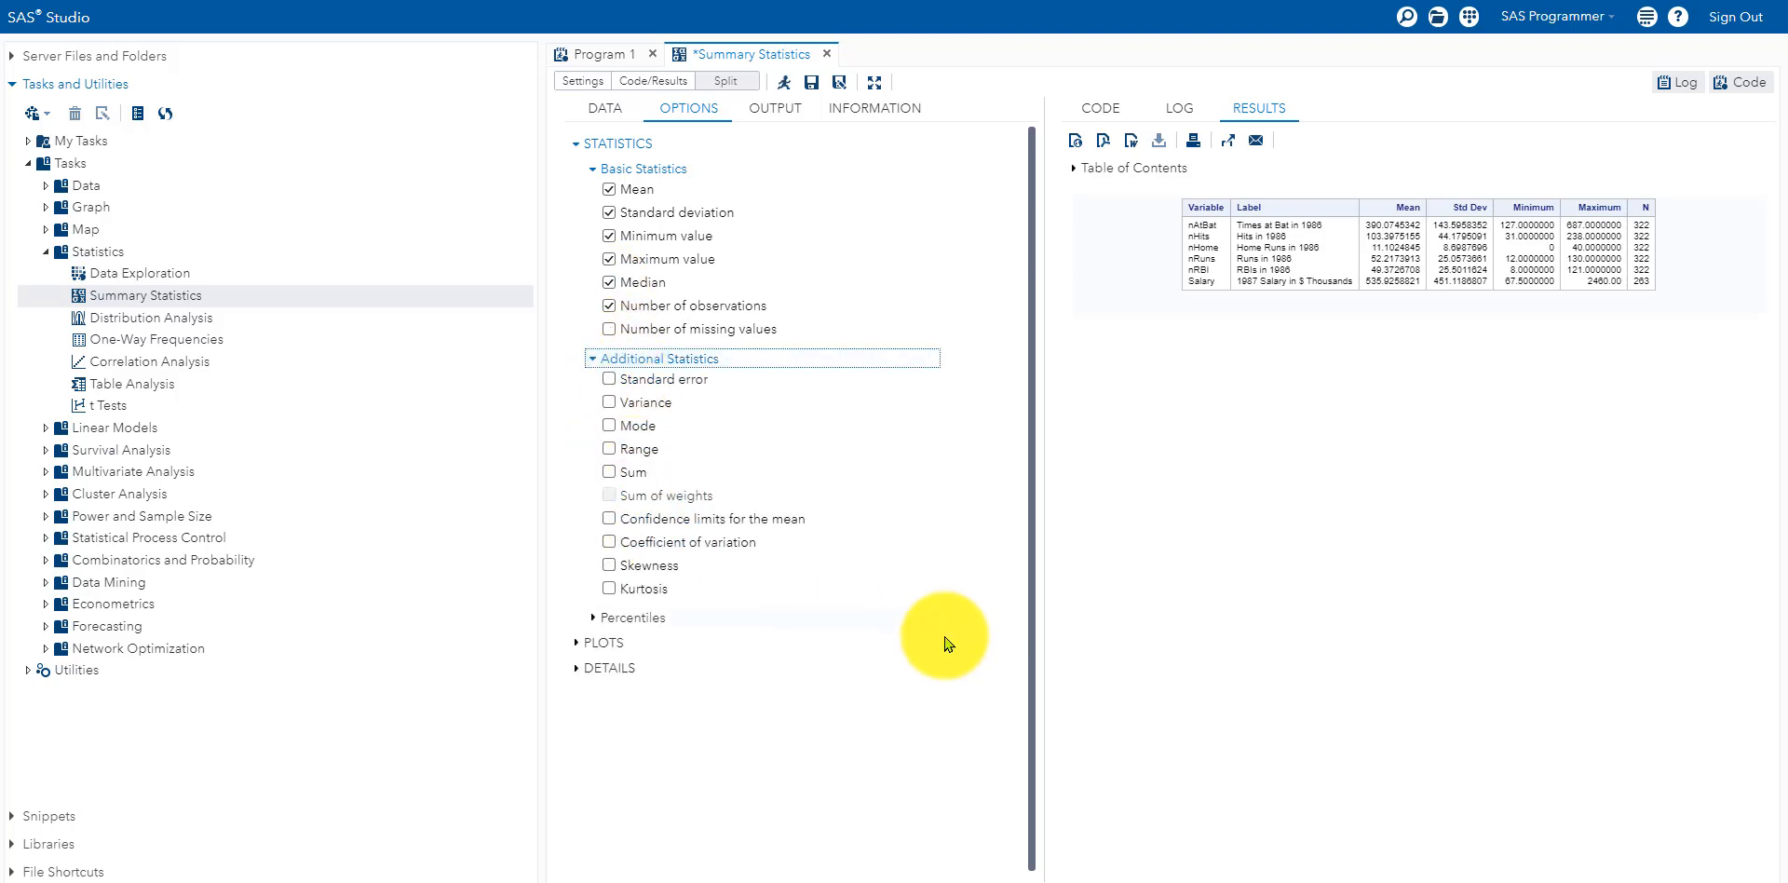
{"action": "left_click", "coordinate": [594, 362]}
{"action": "left_click", "coordinate": [583, 436]}
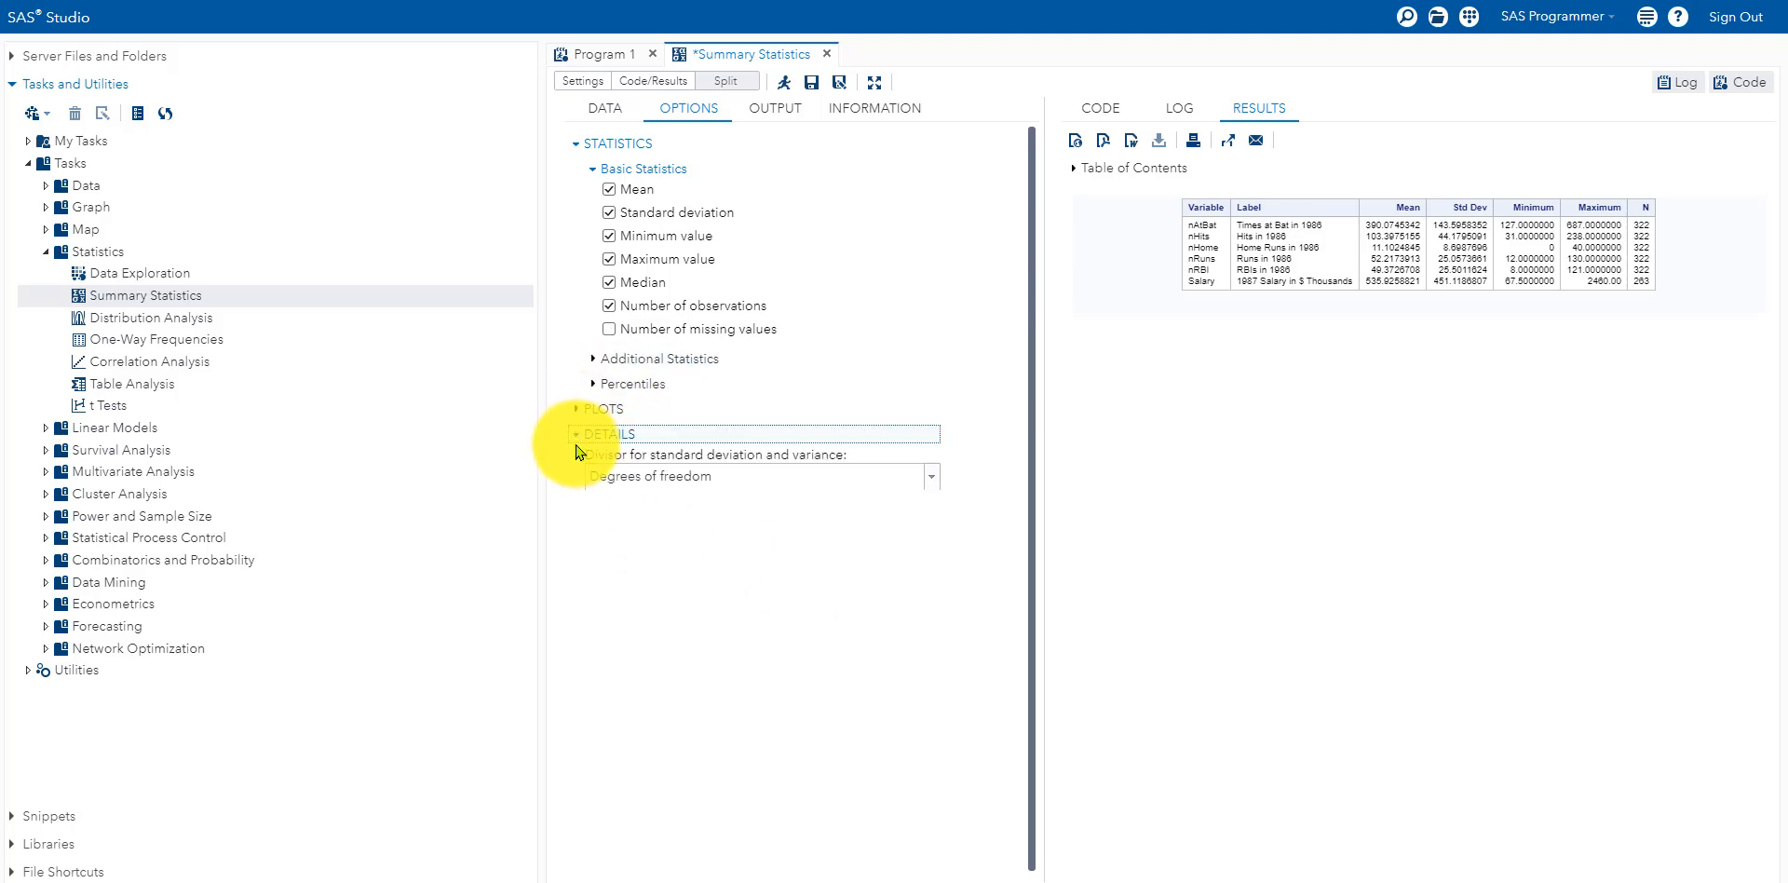
{"action": "left_click", "coordinate": [579, 410]}
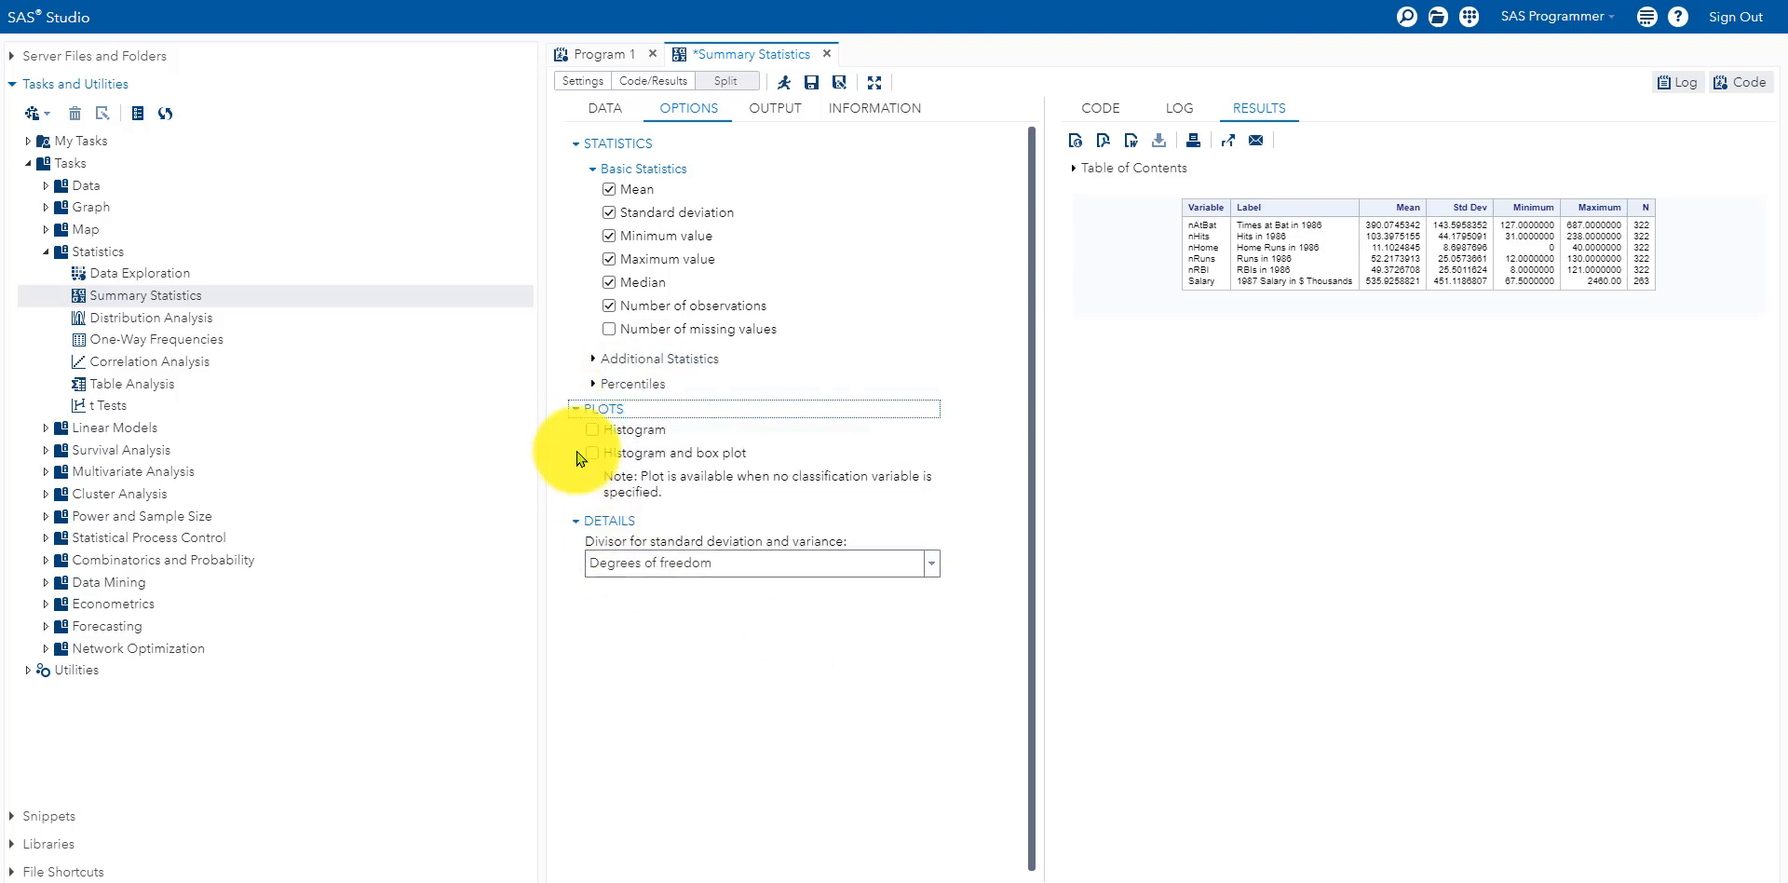
{"action": "left_click", "coordinate": [578, 409]}
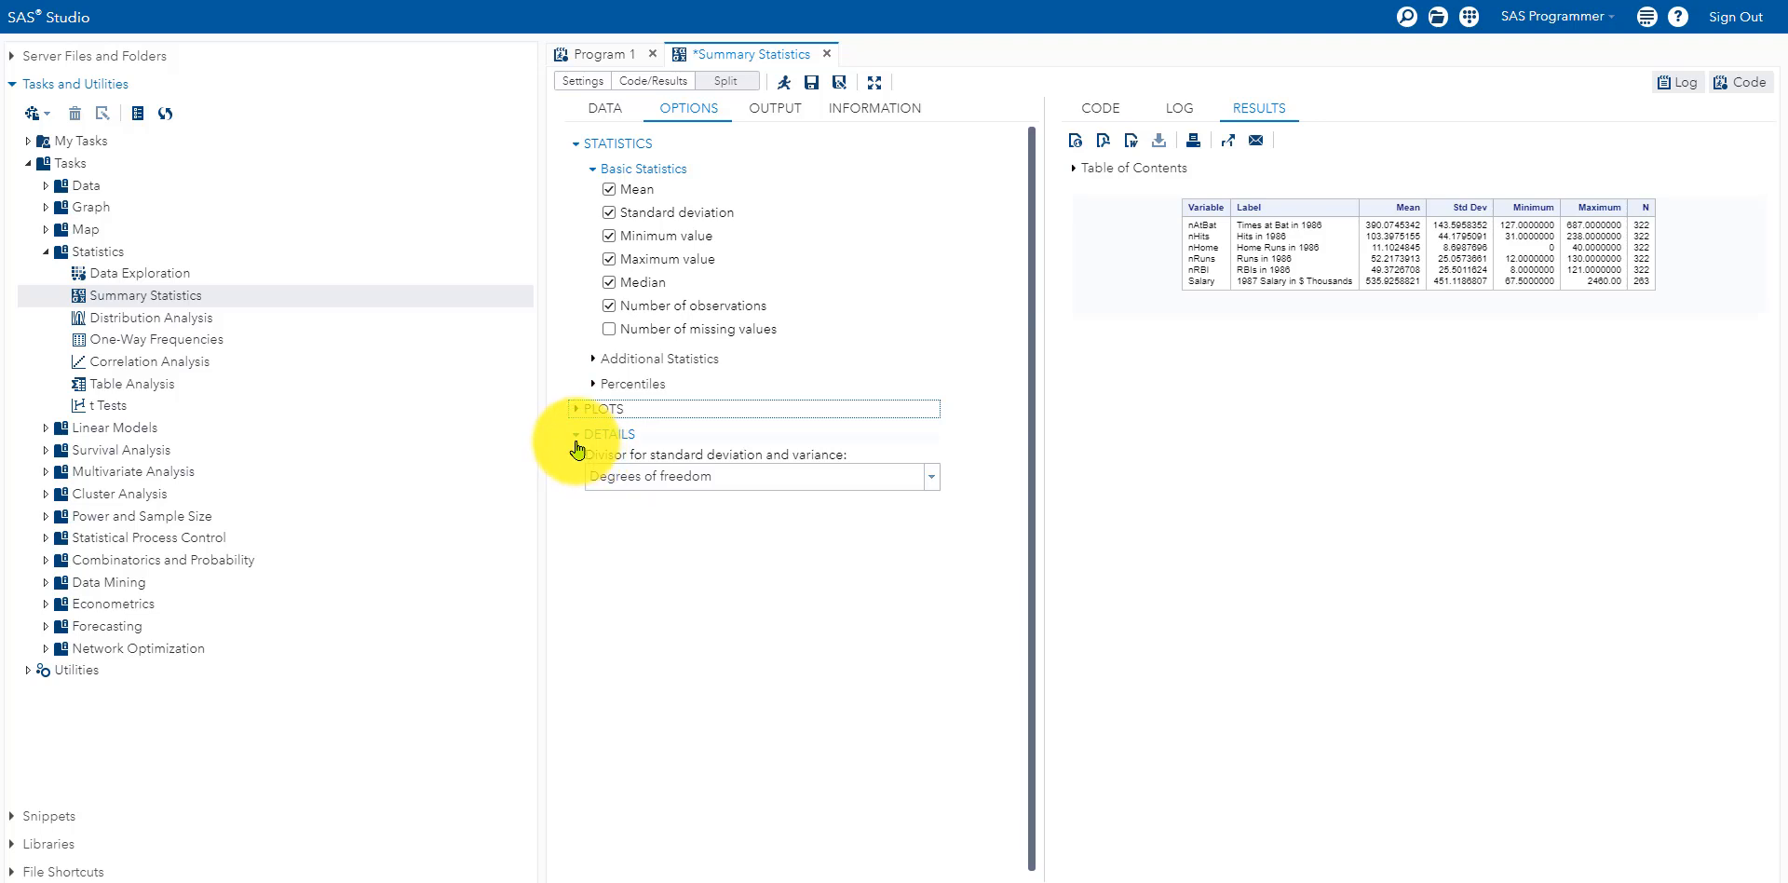
{"action": "left_click", "coordinate": [576, 438]}
{"action": "left_click", "coordinate": [609, 329]}
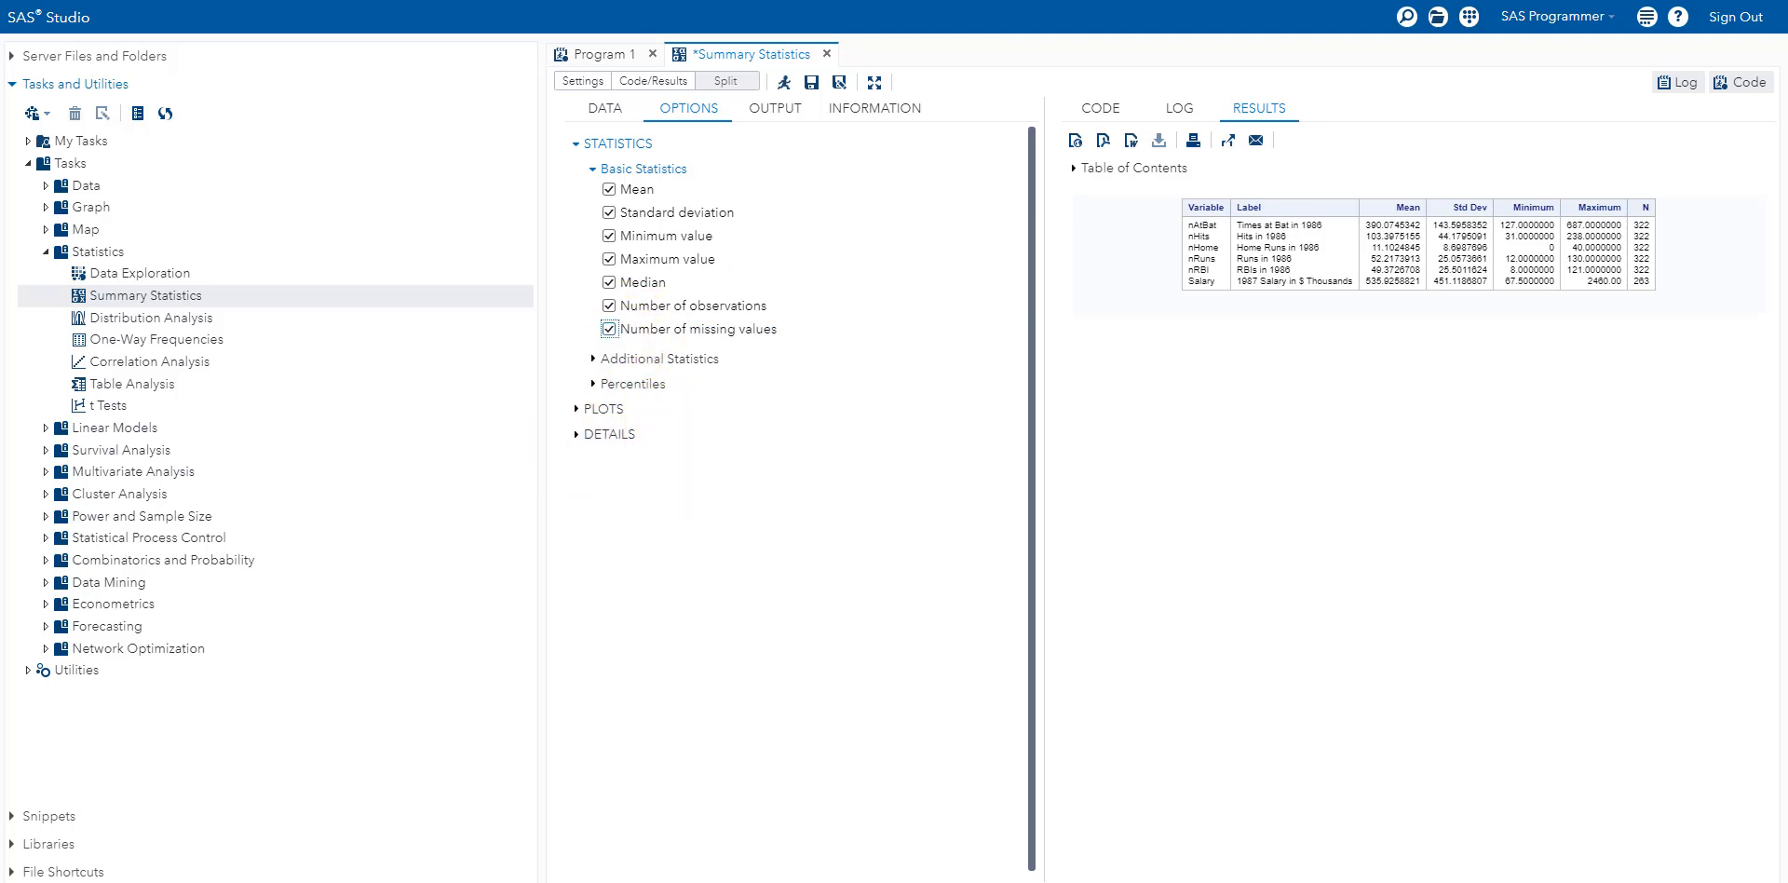
{"action": "left_click", "coordinate": [785, 93]}
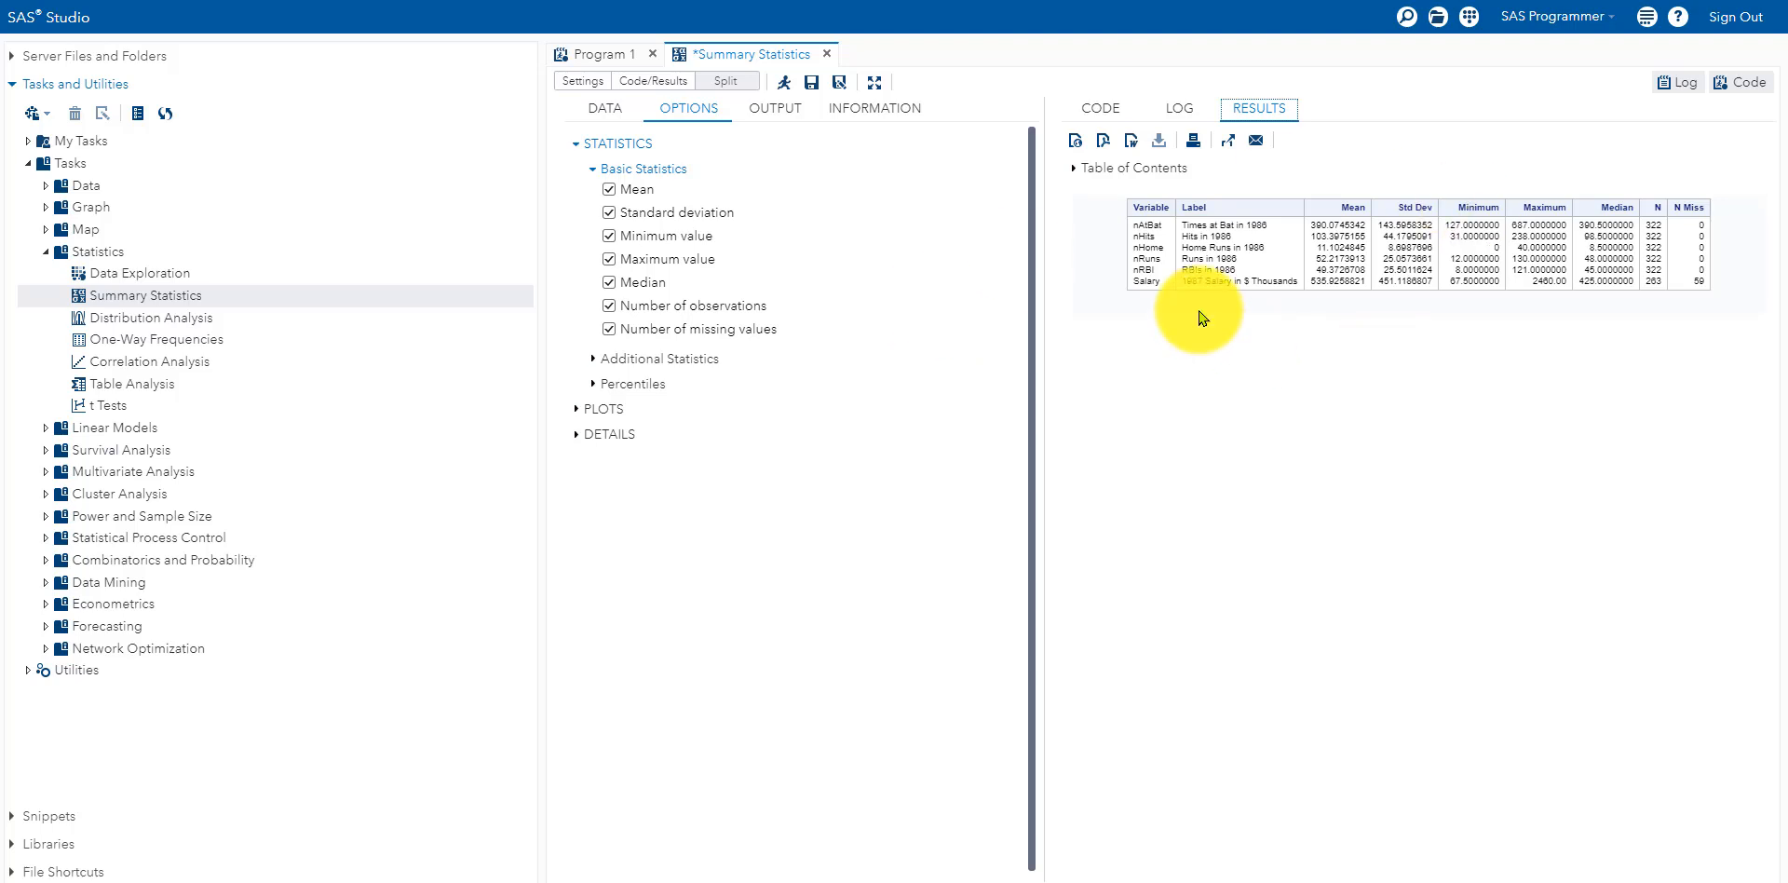
Step: Assign Position as the classification variable and rerun the statistics
{"action": "left_click", "coordinate": [614, 110]}
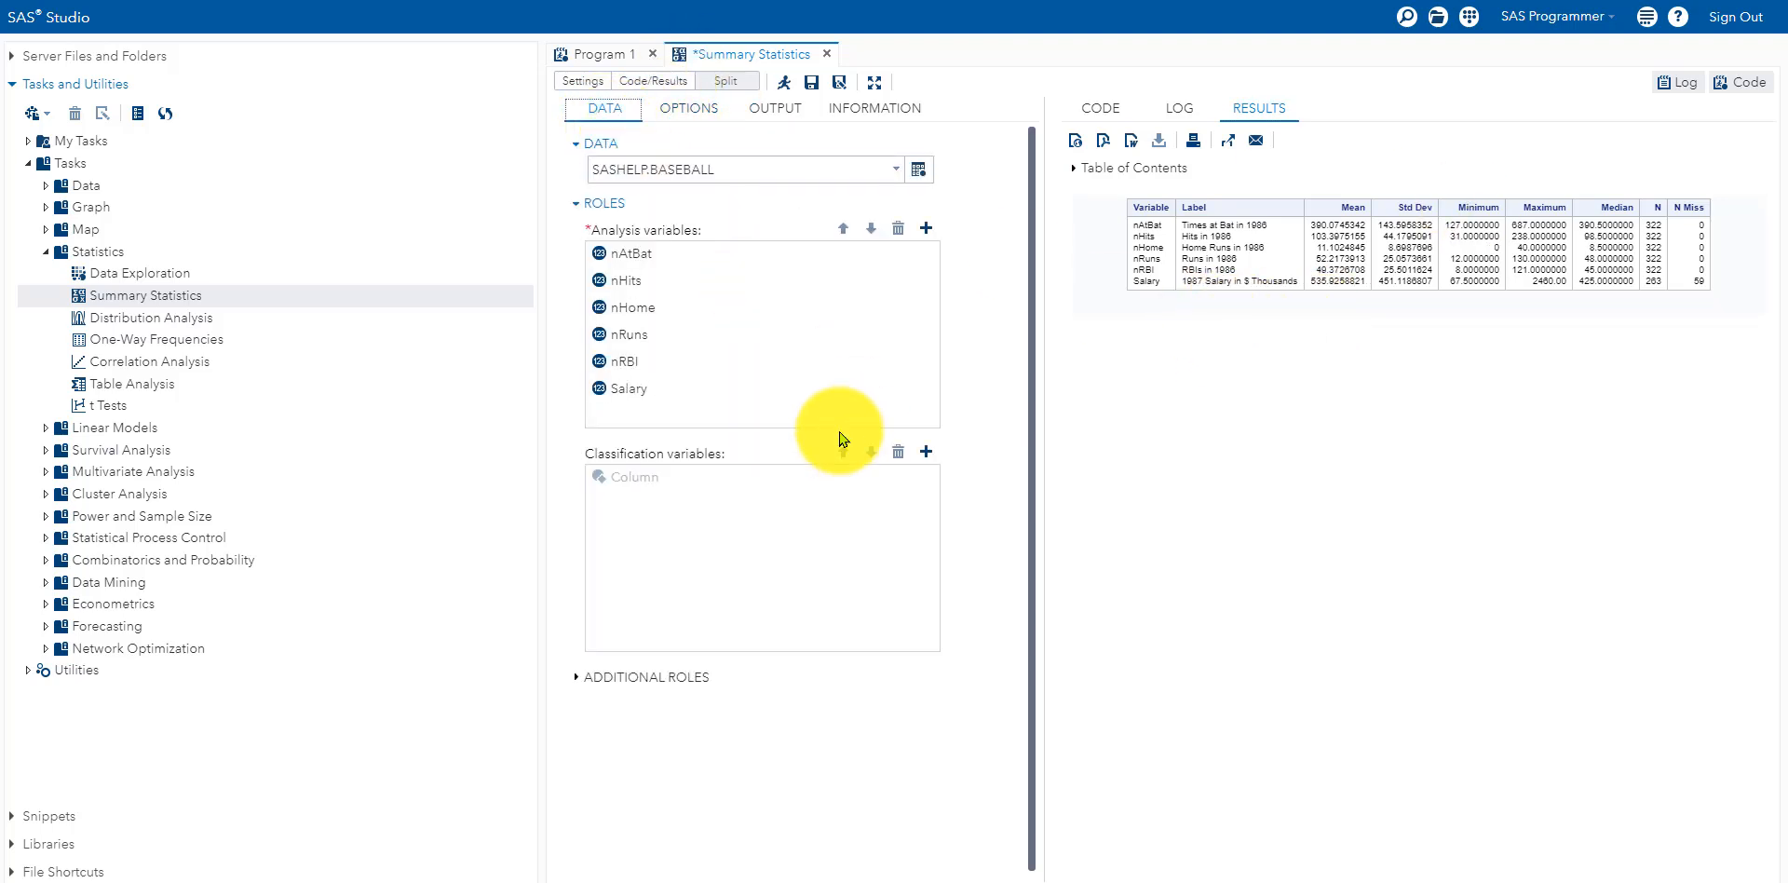
{"action": "left_click", "coordinate": [925, 451]}
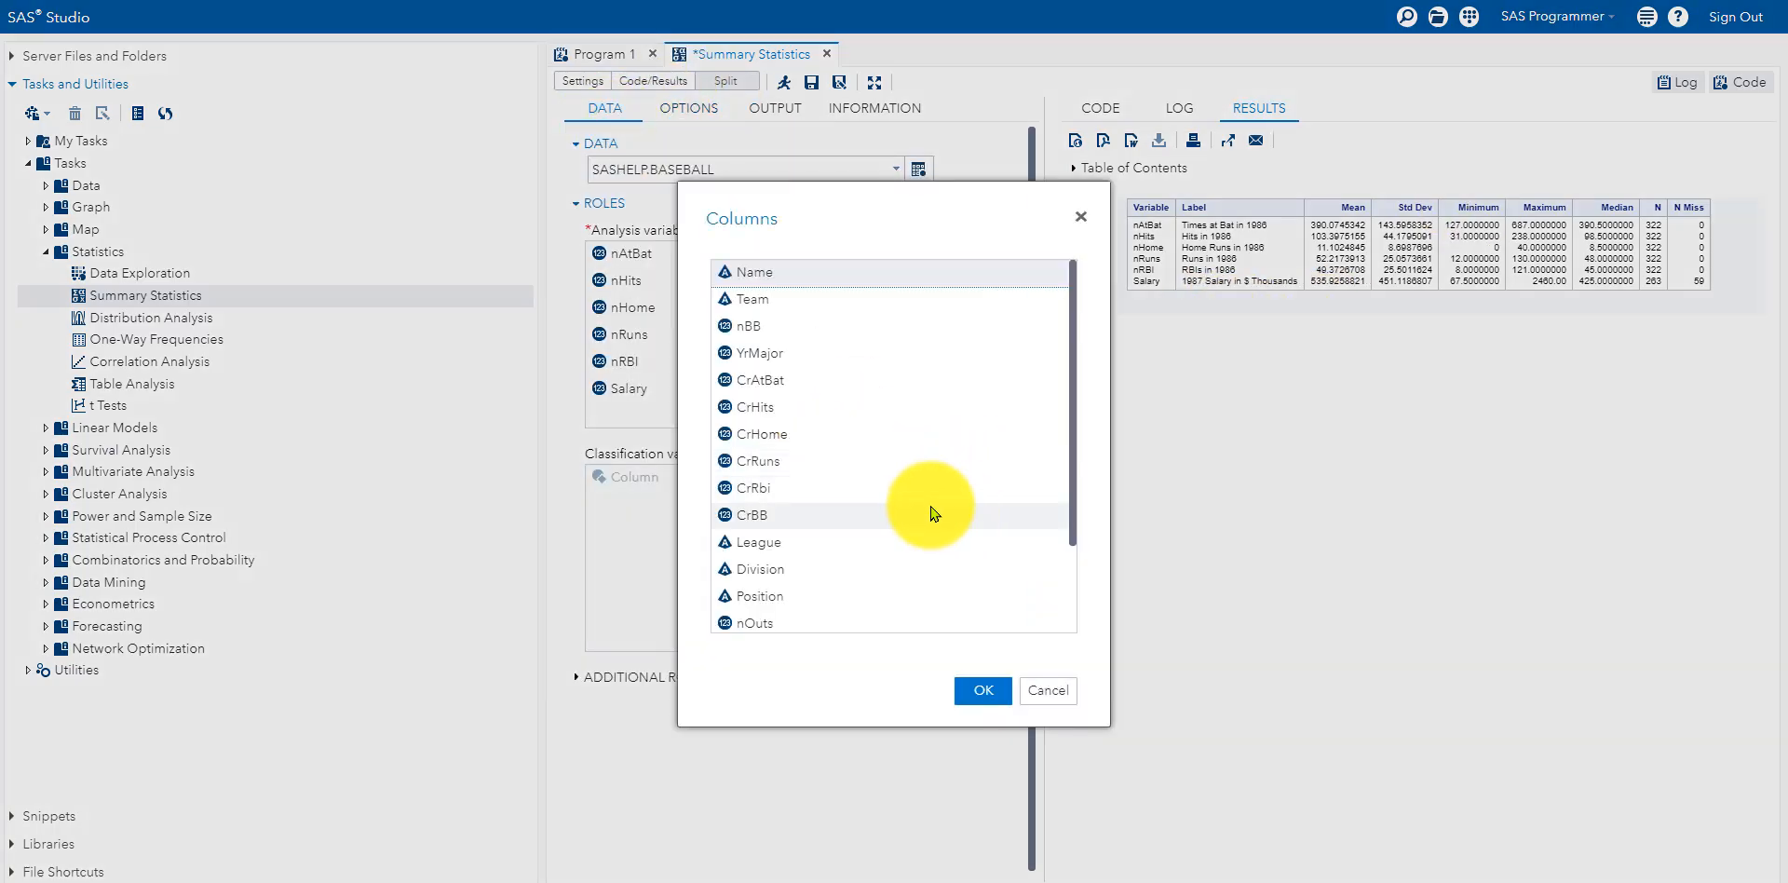
{"action": "left_click", "coordinate": [793, 301]}
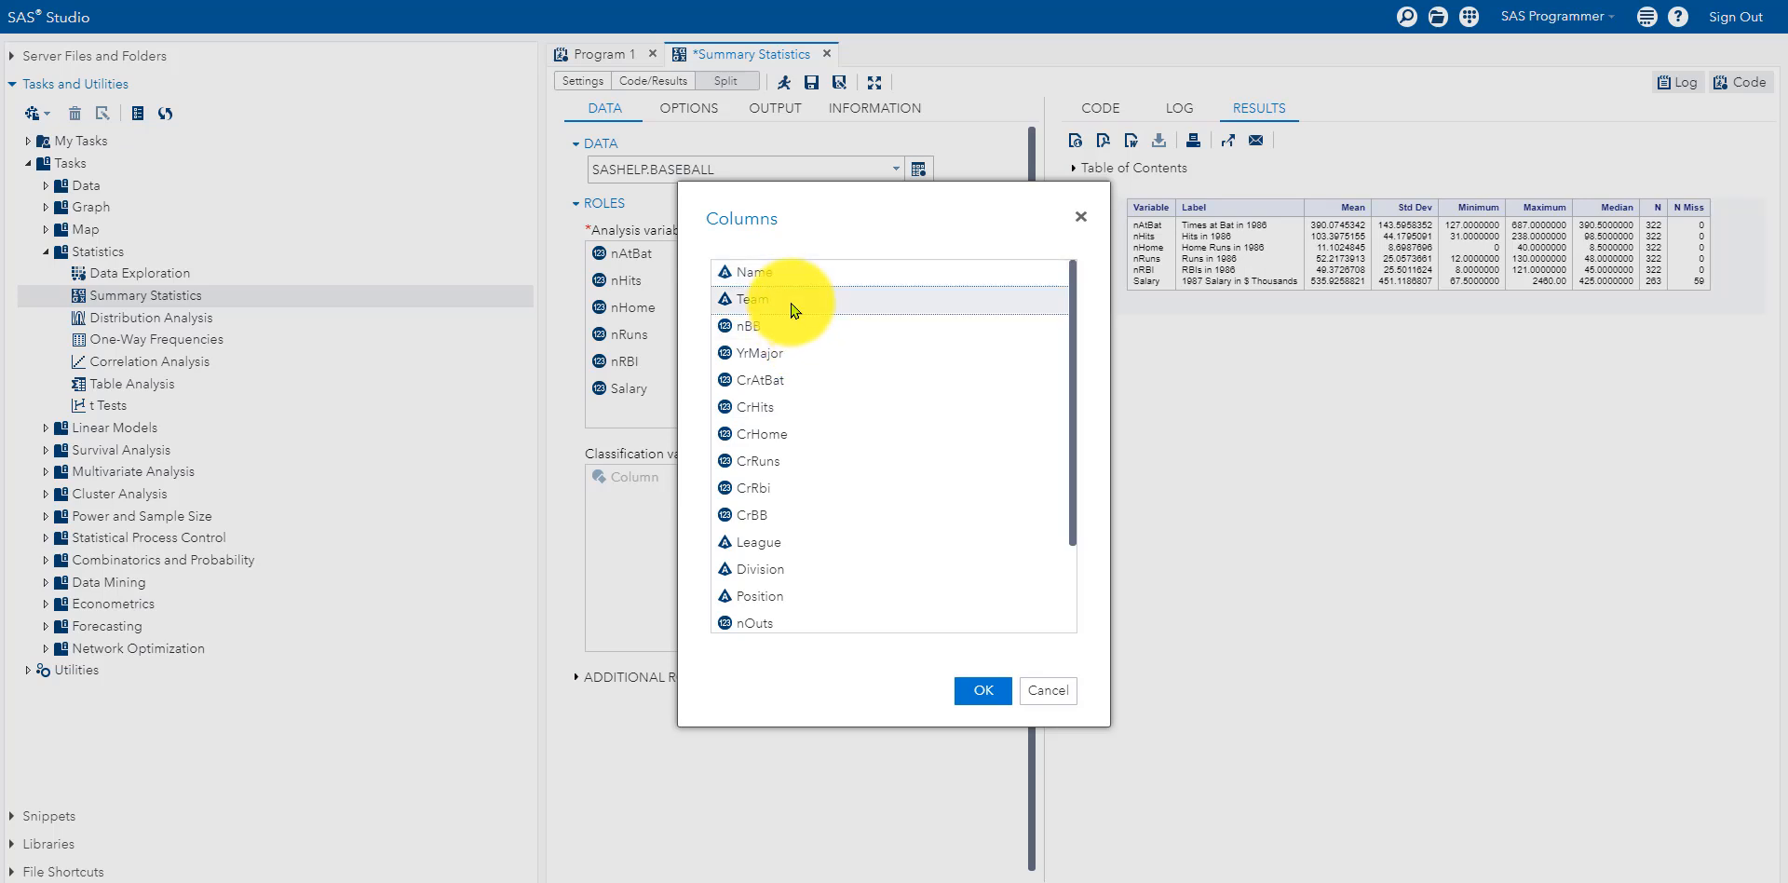
{"action": "left_click", "coordinate": [806, 601]}
{"action": "left_click", "coordinate": [965, 692]}
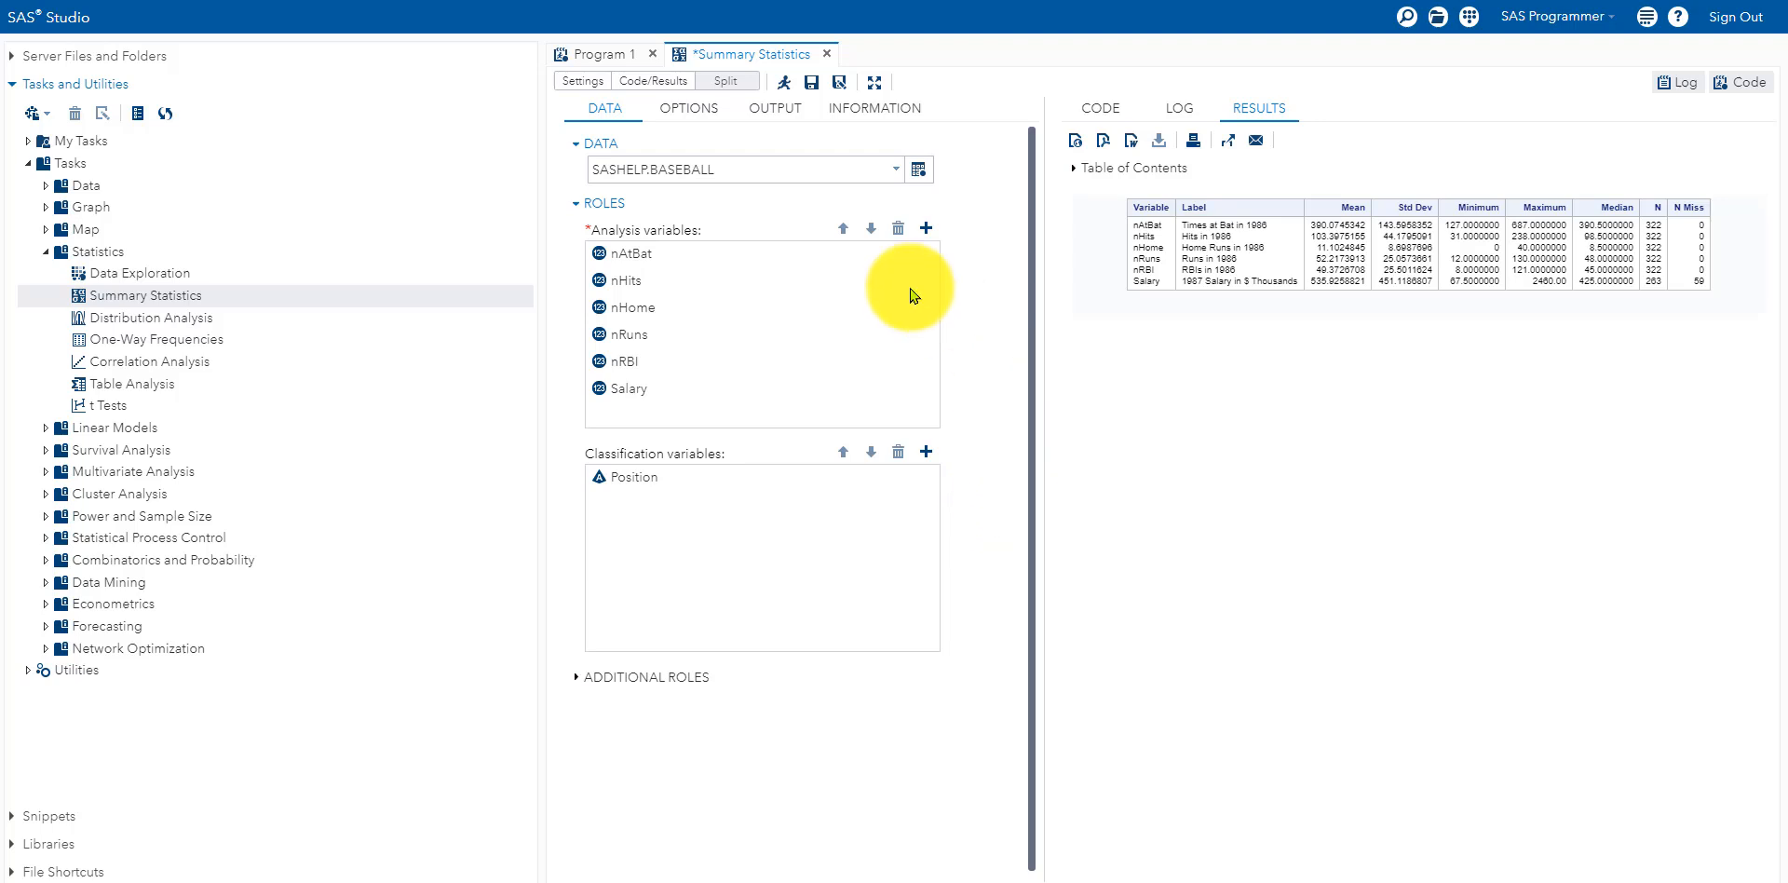
{"action": "left_click", "coordinate": [784, 83]}
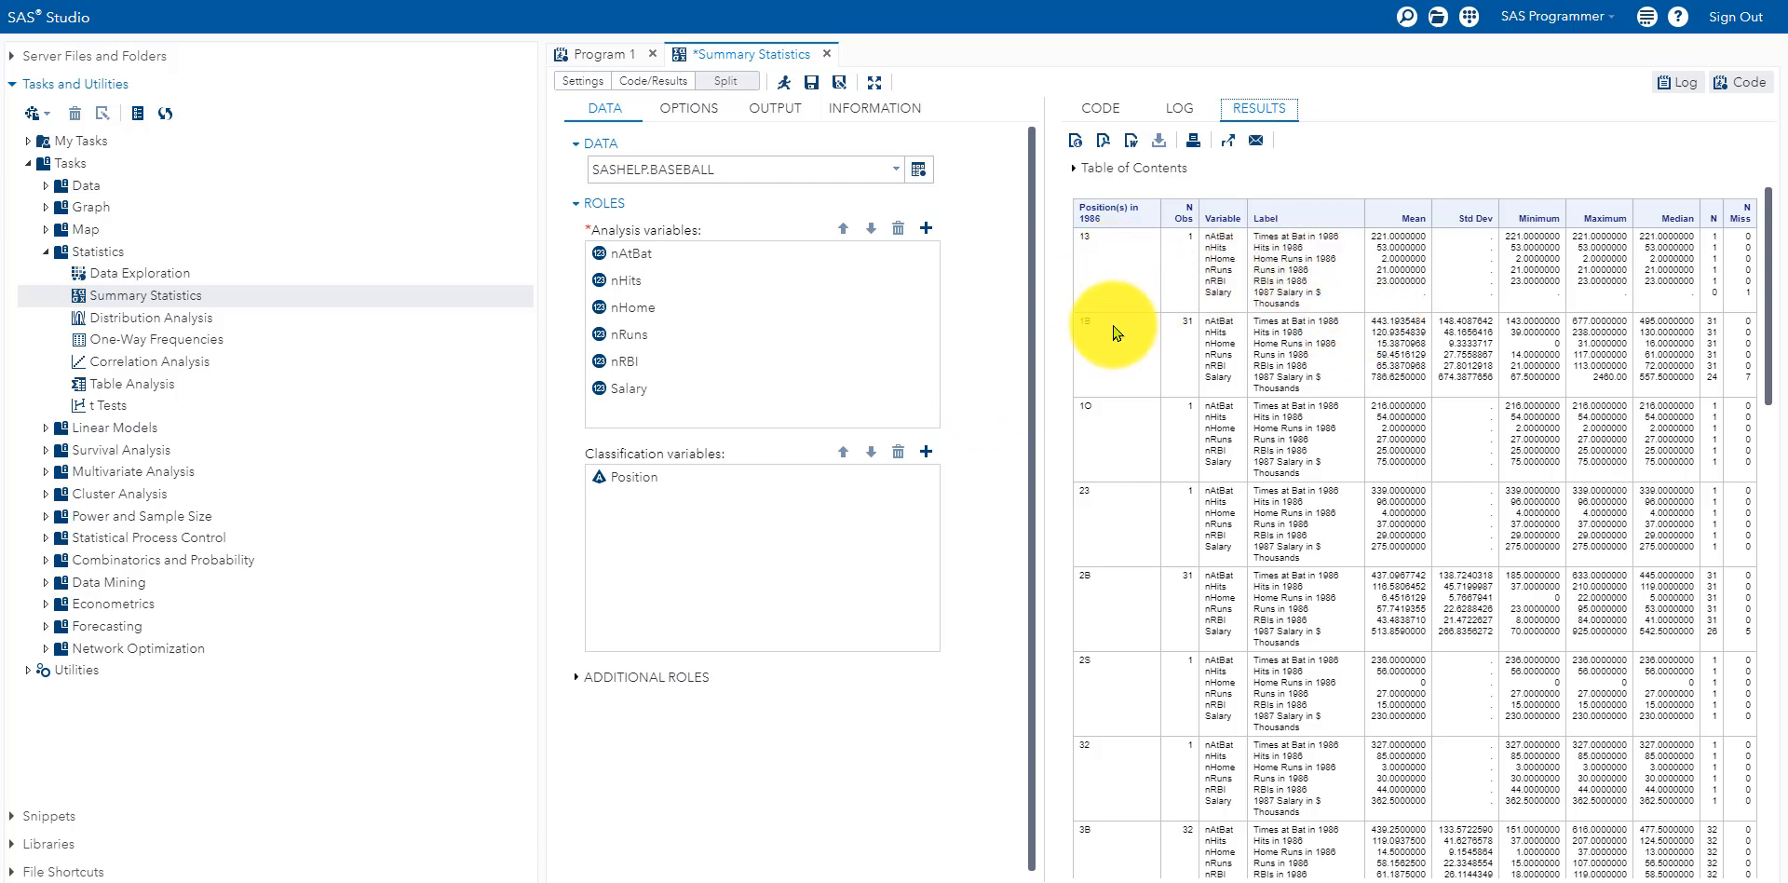
Step: Scroll through the per-position results, from 13 through UT, and back to the top
{"action": "scroll", "coordinate": [1129, 367], "scroll_direction": "down", "scroll_amount": 3}
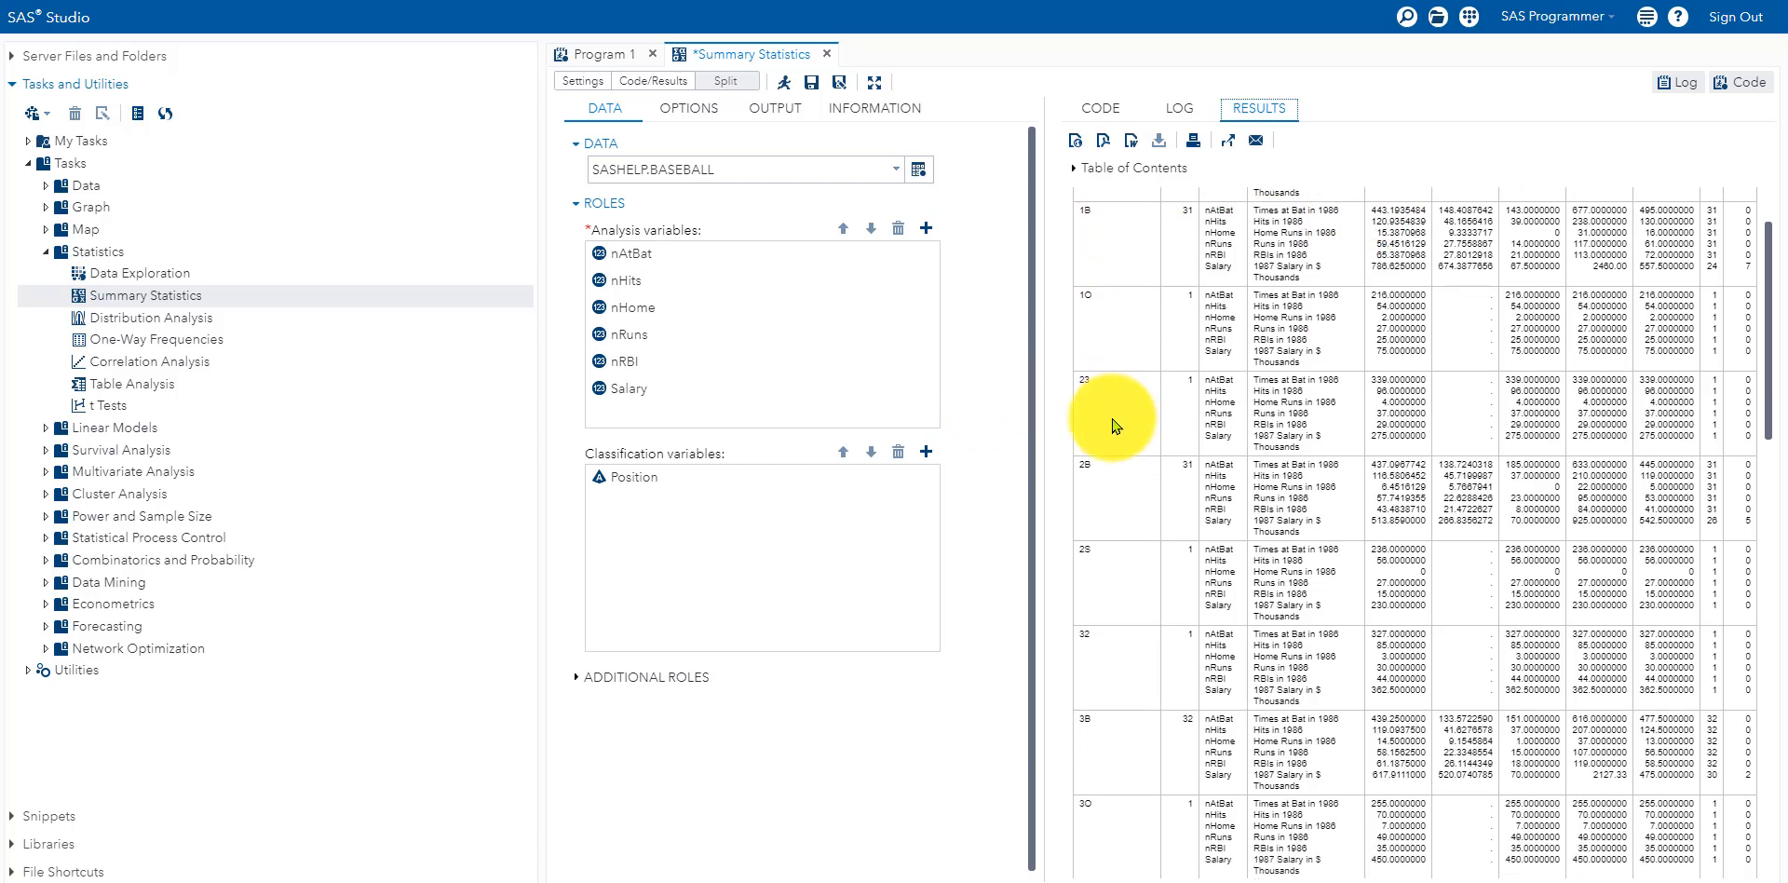
{"action": "scroll", "coordinate": [1124, 554], "scroll_direction": "down", "scroll_amount": 3}
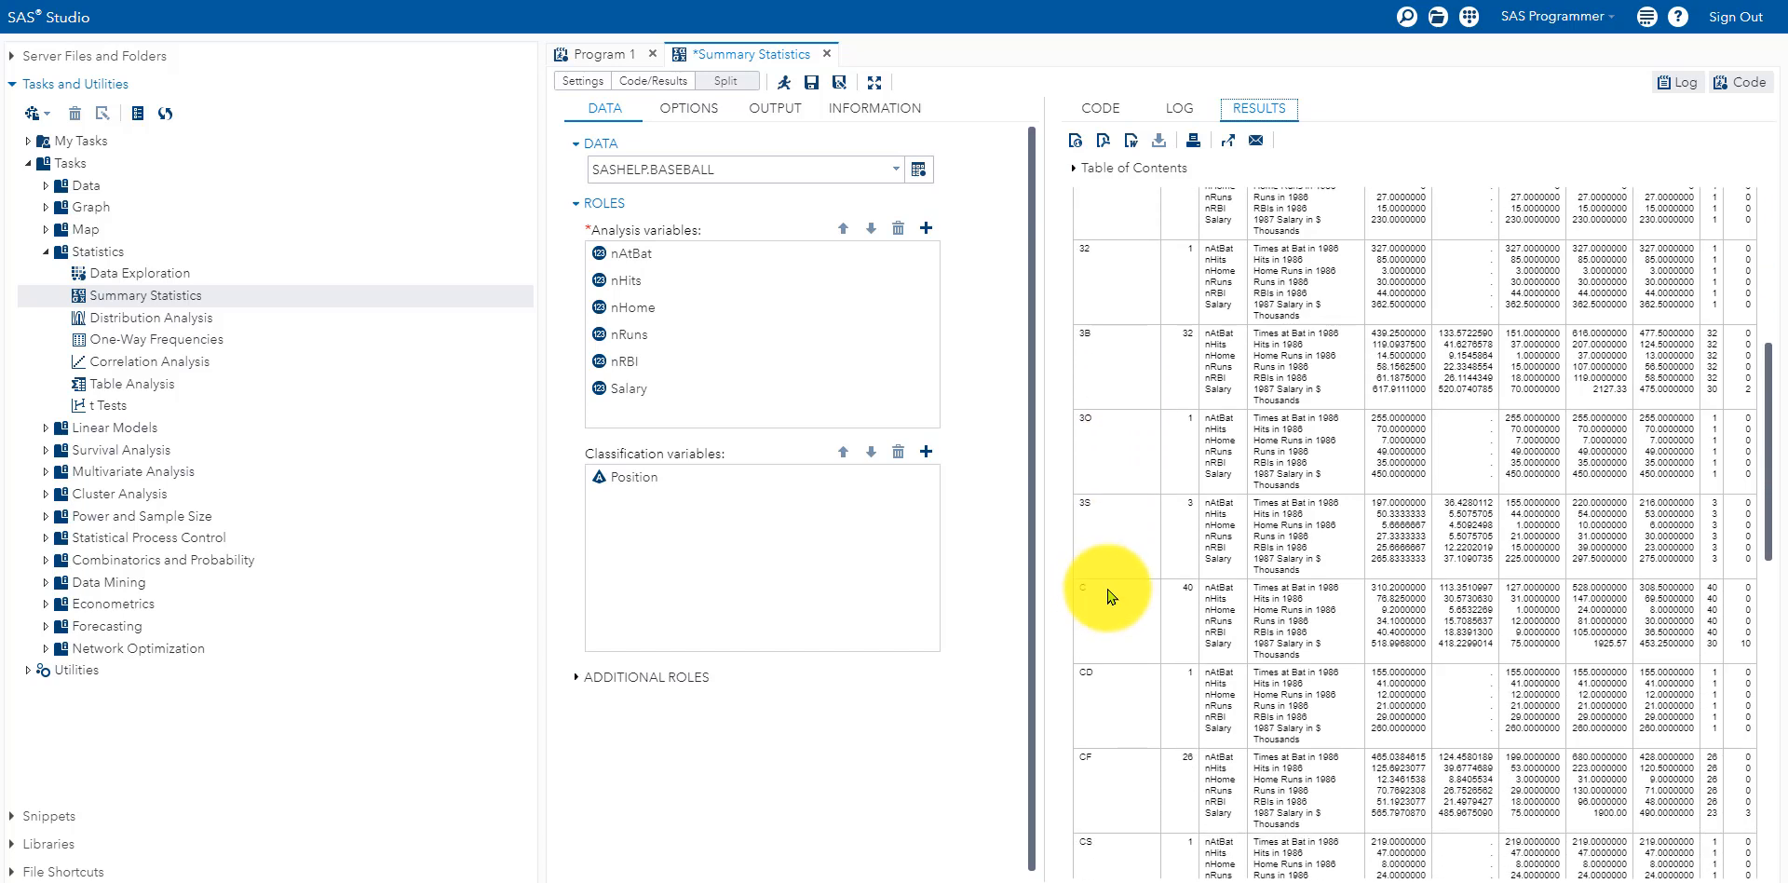
{"action": "scroll", "coordinate": [1114, 596], "scroll_direction": "down", "scroll_amount": 2}
{"action": "scroll", "coordinate": [1118, 613], "scroll_direction": "down", "scroll_amount": 2}
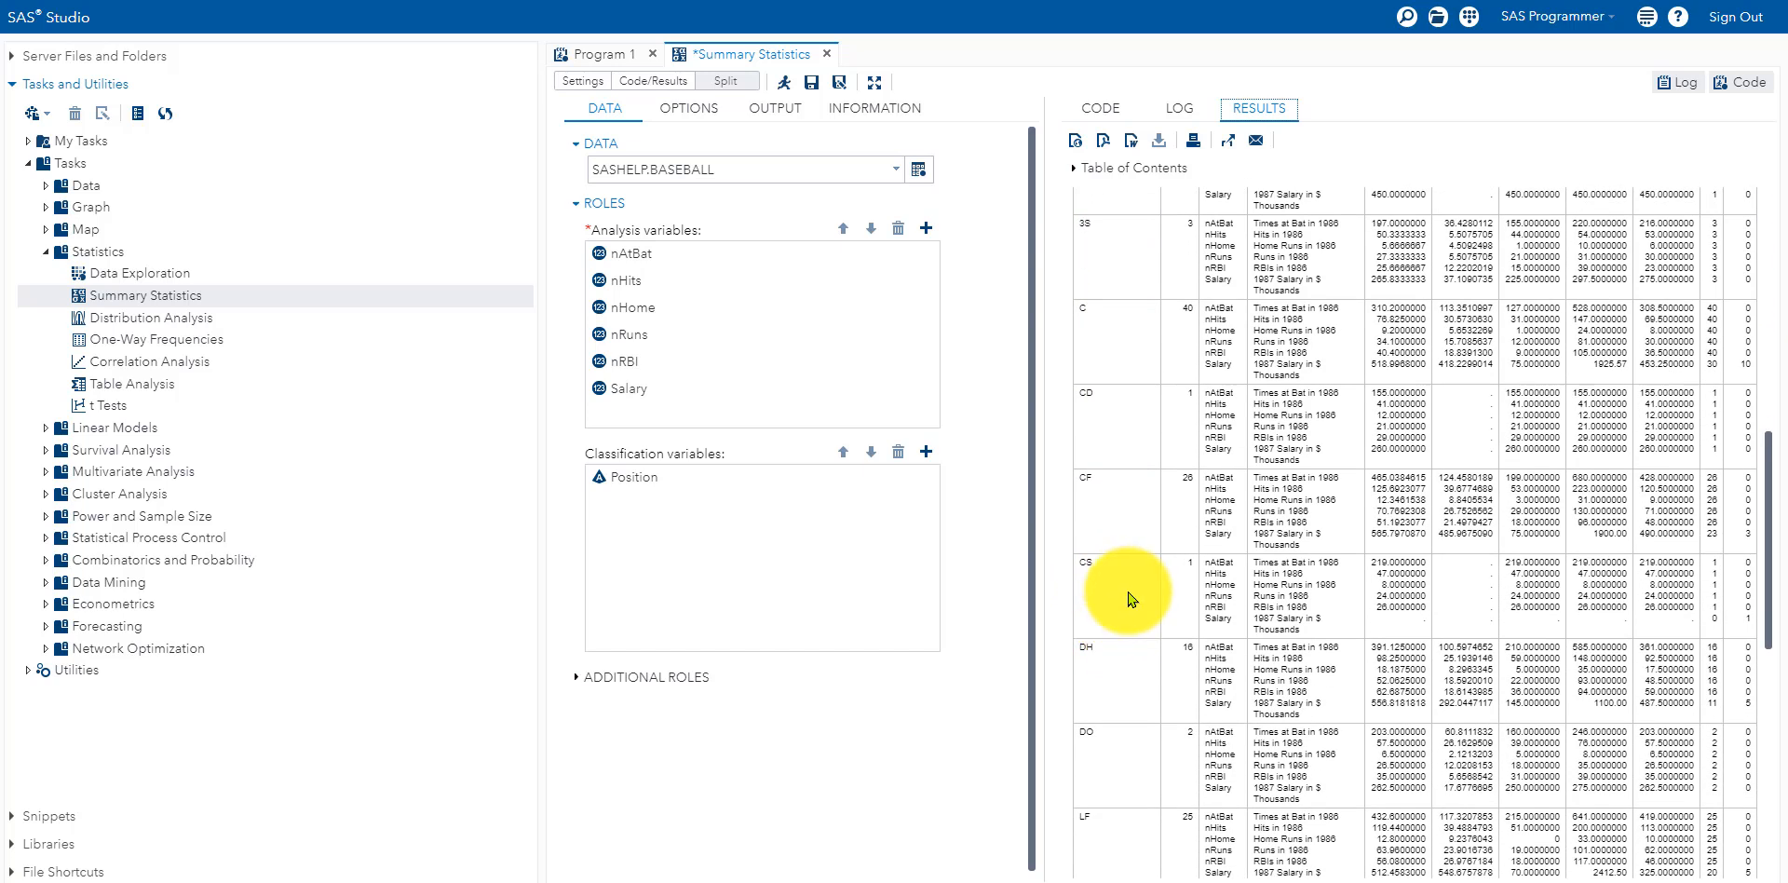
{"action": "scroll", "coordinate": [1130, 665], "scroll_direction": "down", "scroll_amount": 6}
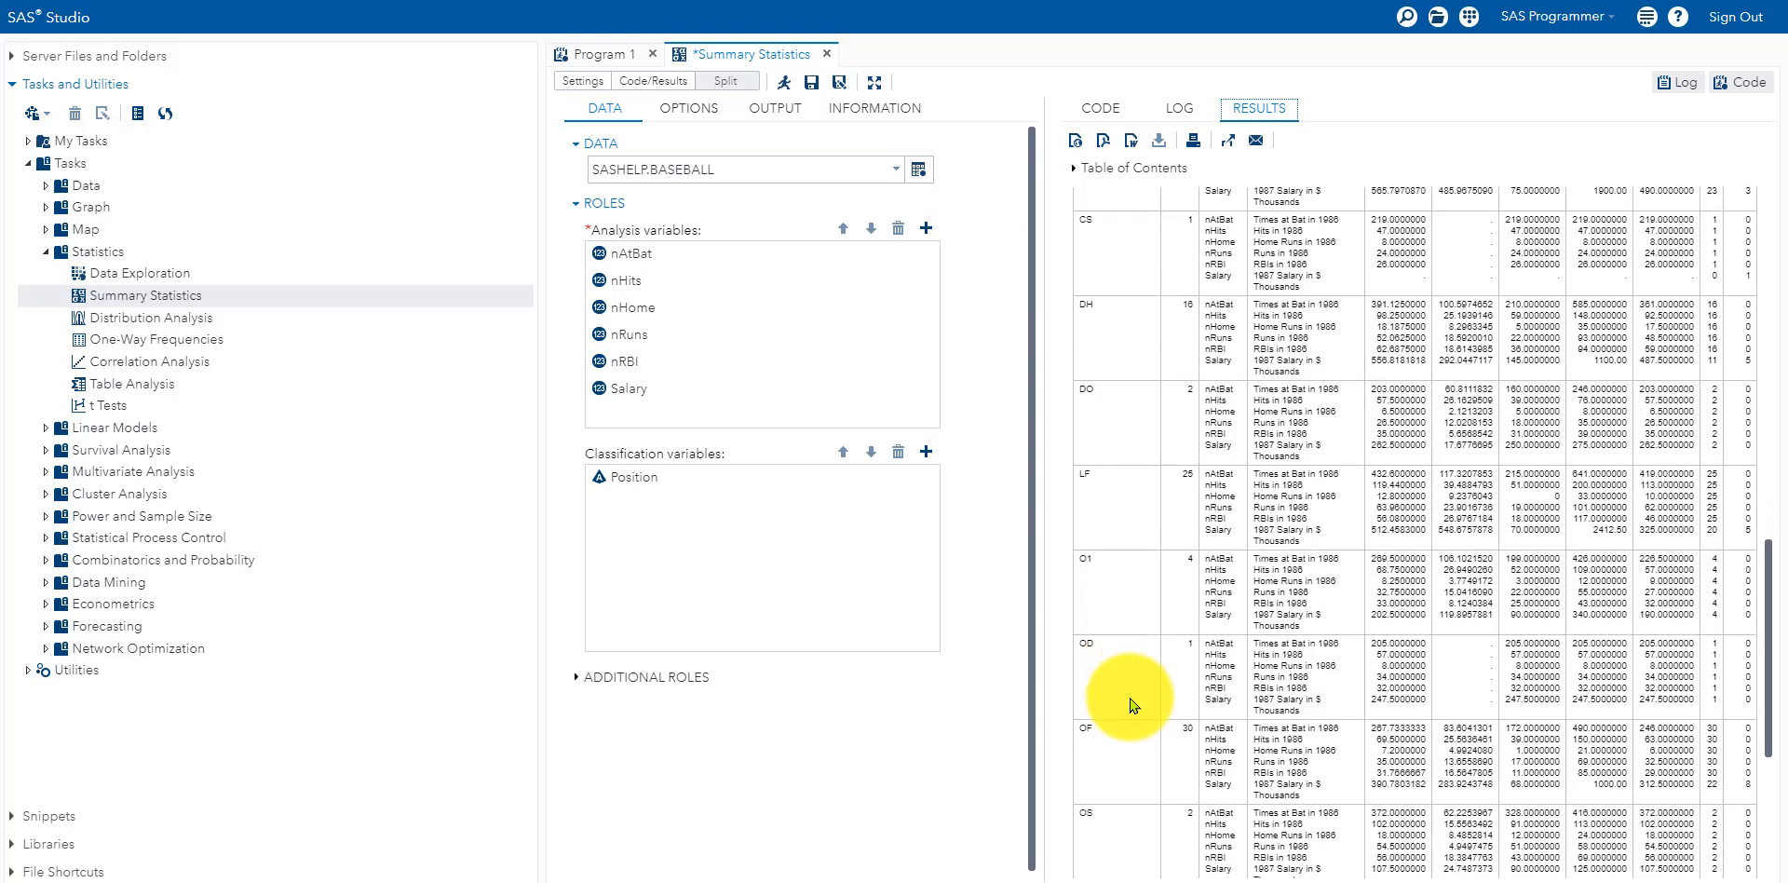
{"action": "scroll", "coordinate": [1136, 699], "scroll_direction": "down", "scroll_amount": 3}
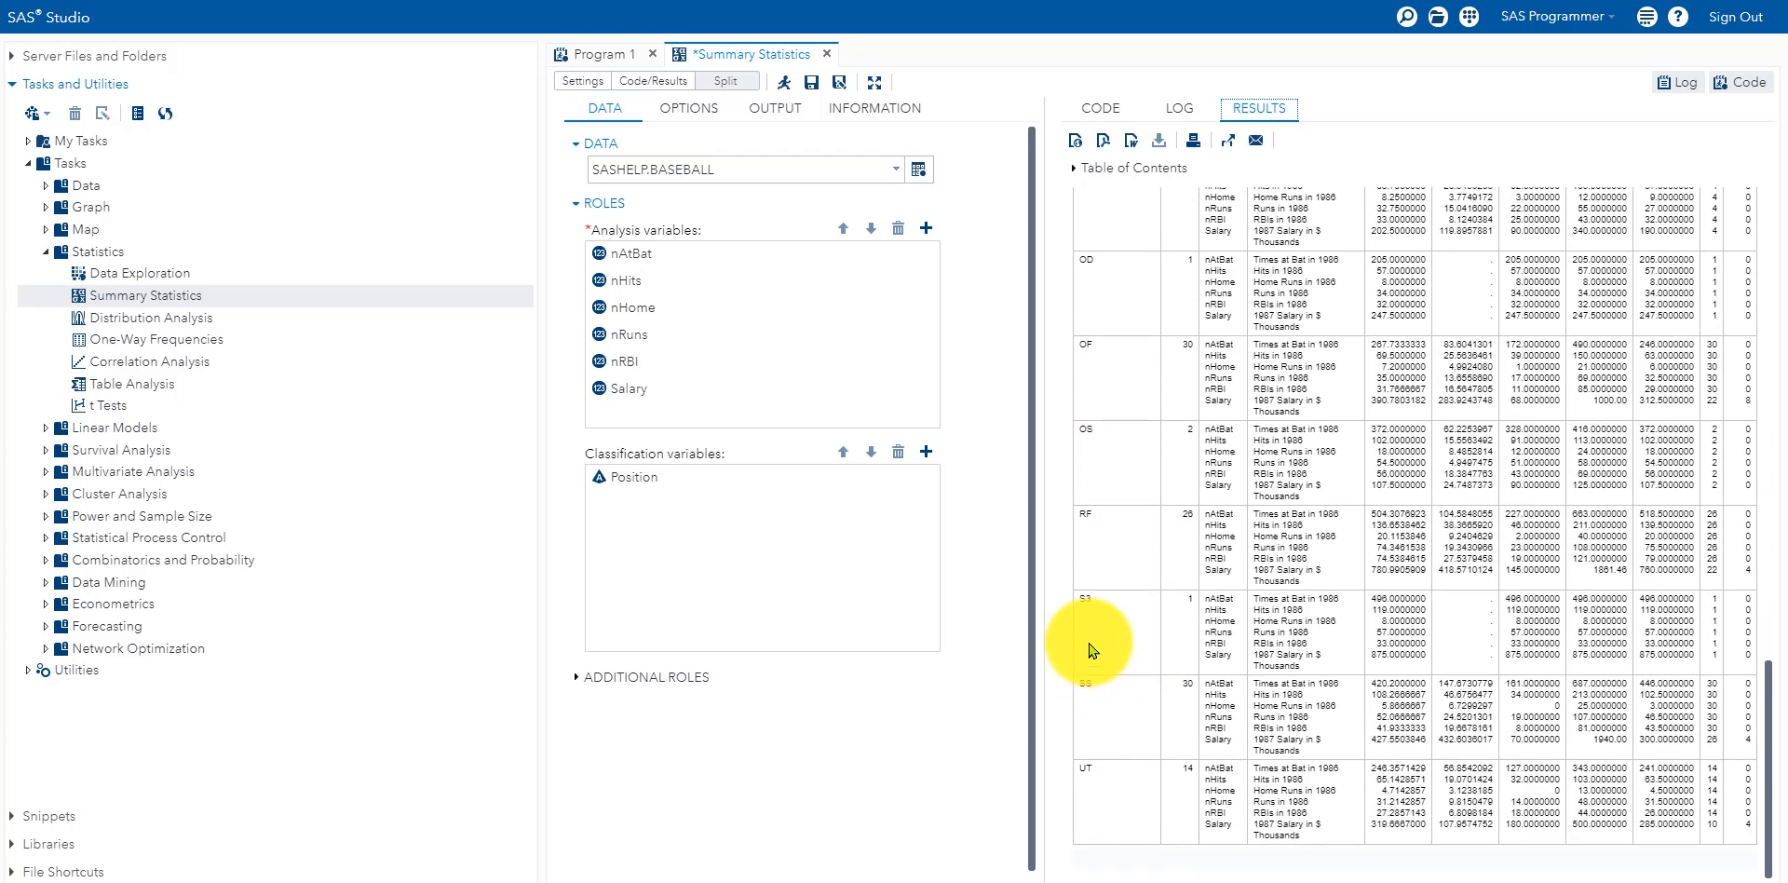
{"action": "scroll", "coordinate": [1126, 637], "scroll_direction": "up", "scroll_amount": 10}
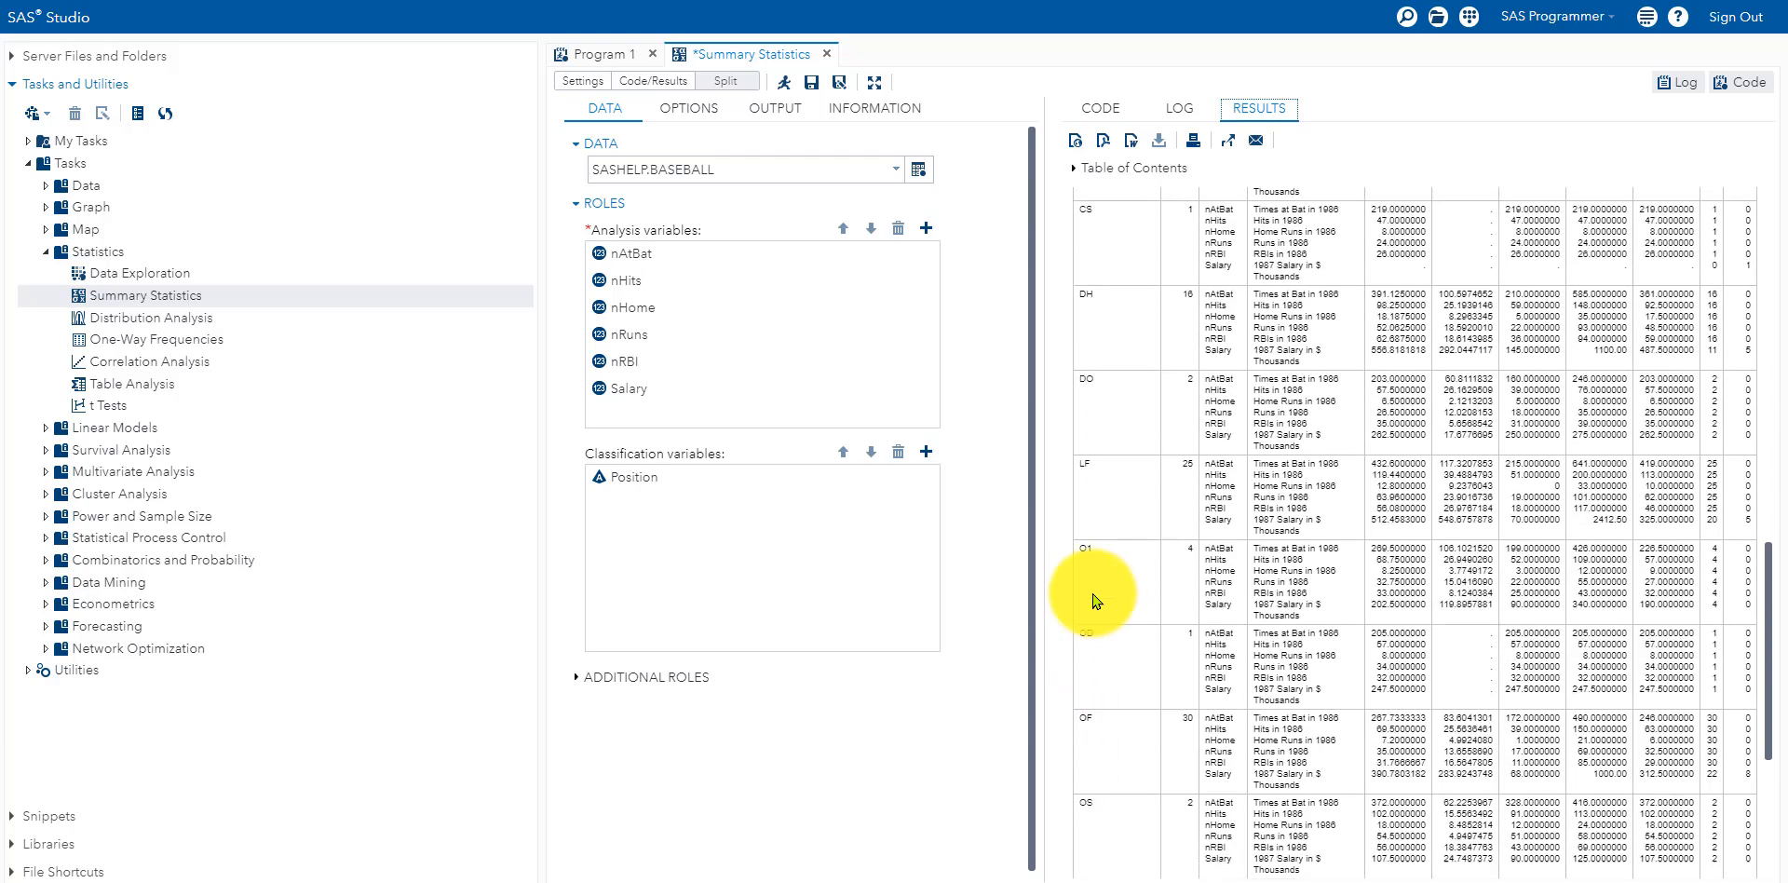
{"action": "scroll", "coordinate": [1095, 527], "scroll_direction": "up", "scroll_amount": 9}
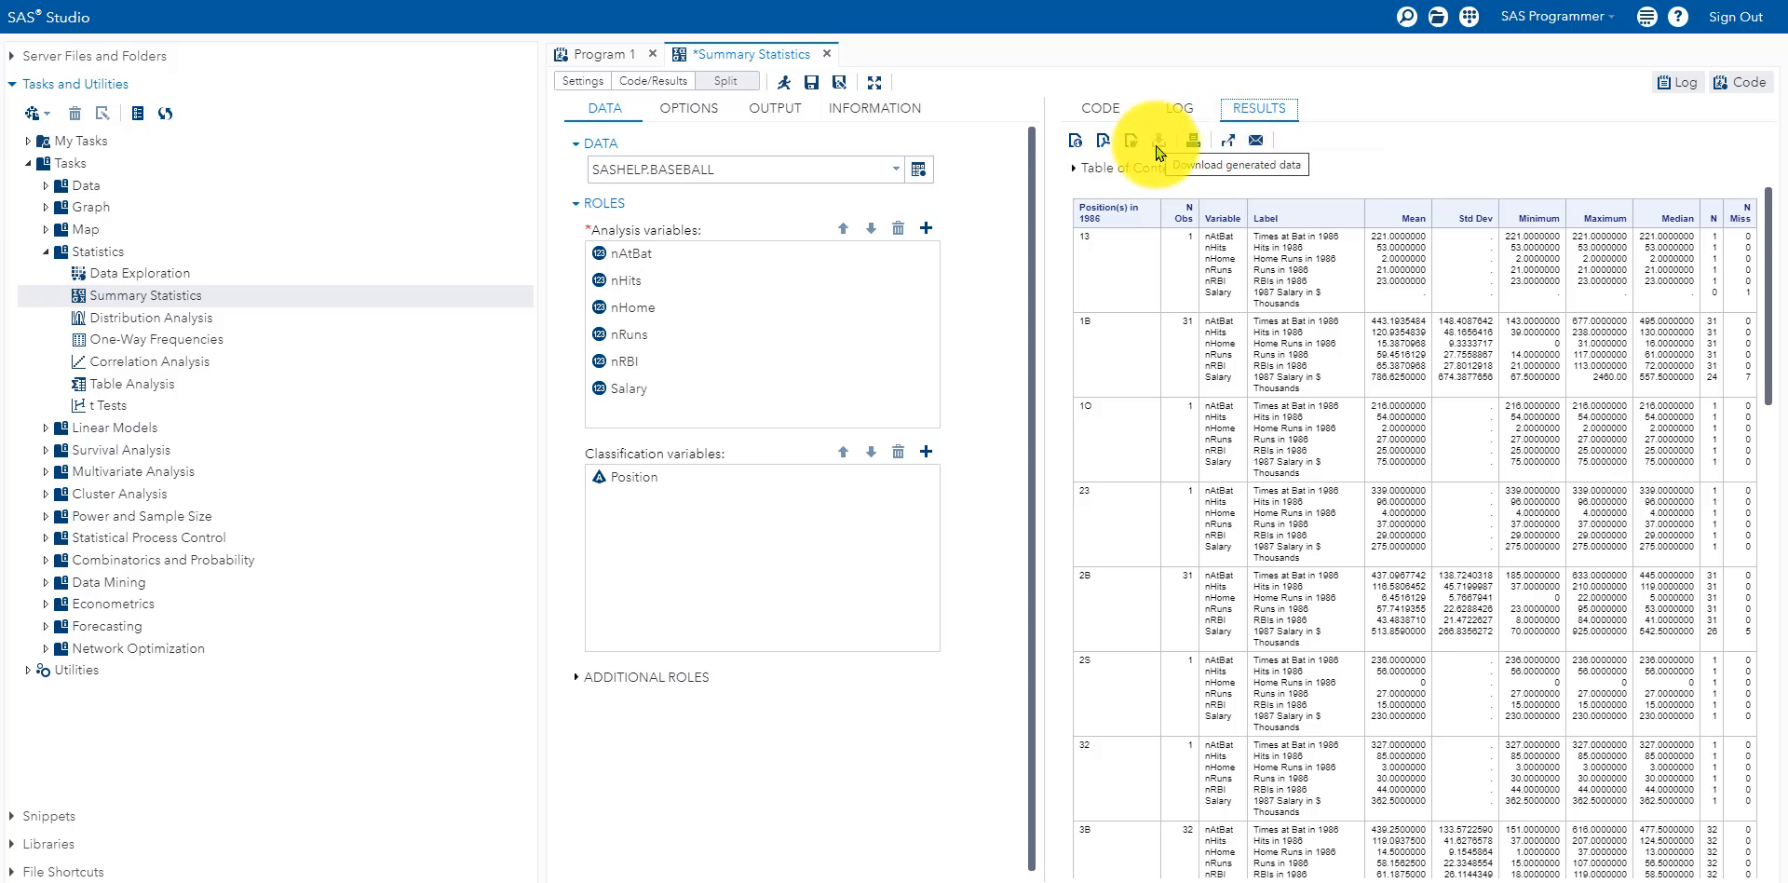
Step: Review Summary Statistics-results.pdf, then download the results as Summary Statistics-results.rtf
{"action": "left_click", "coordinate": [1105, 147]}
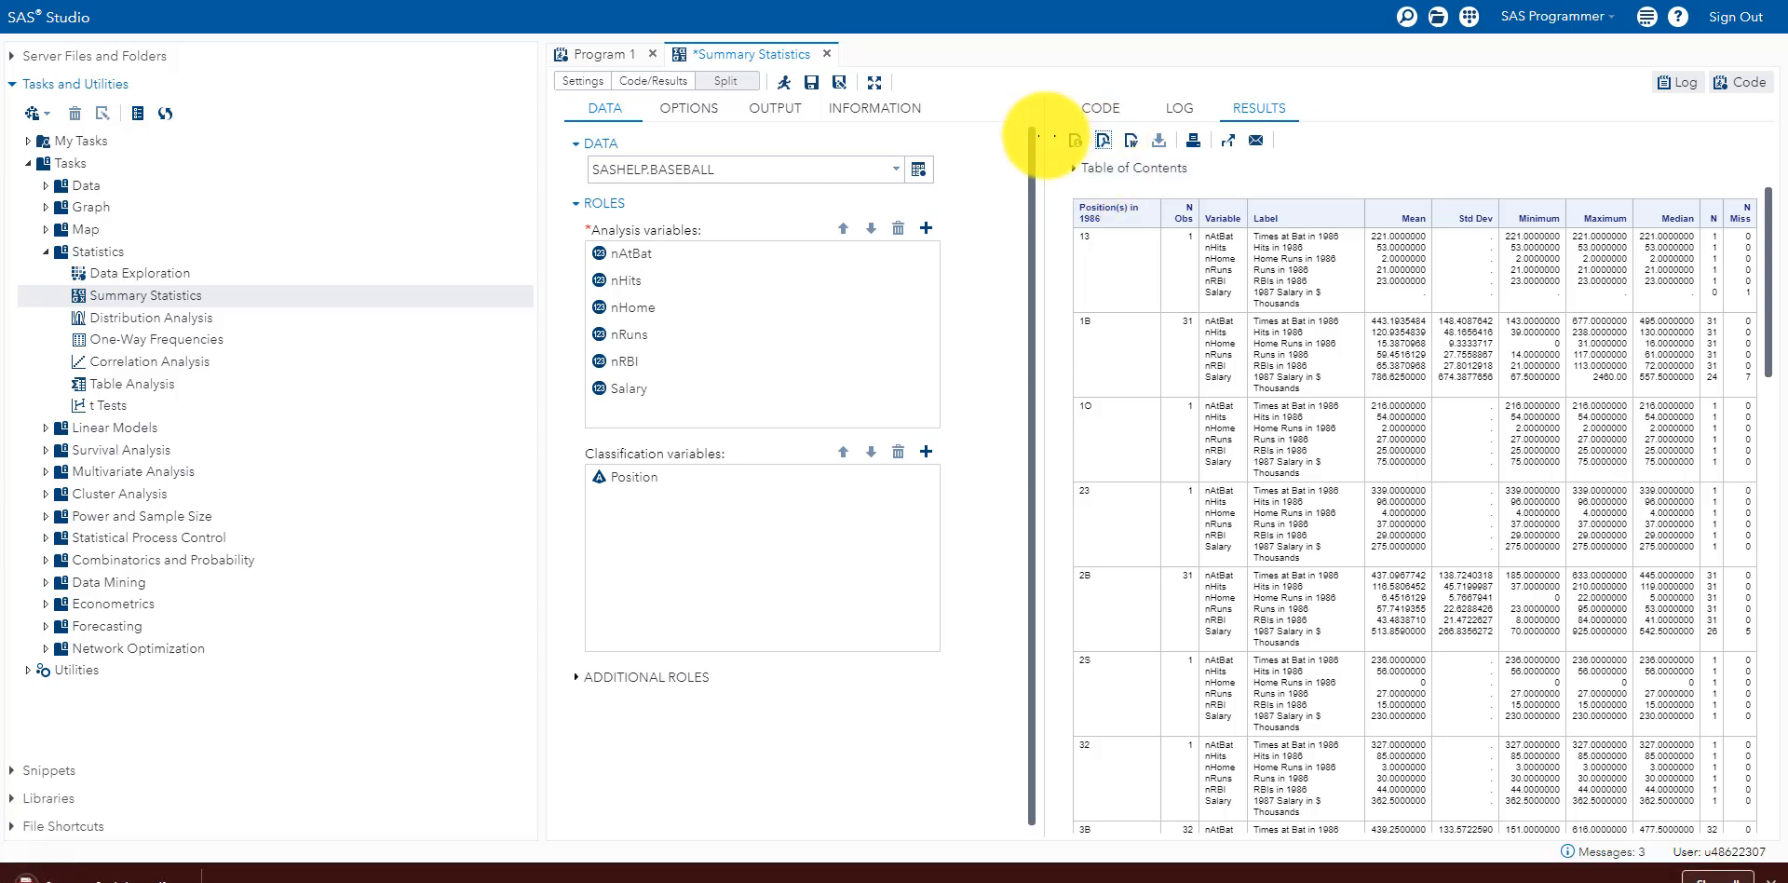
{"action": "left_click", "coordinate": [102, 870]}
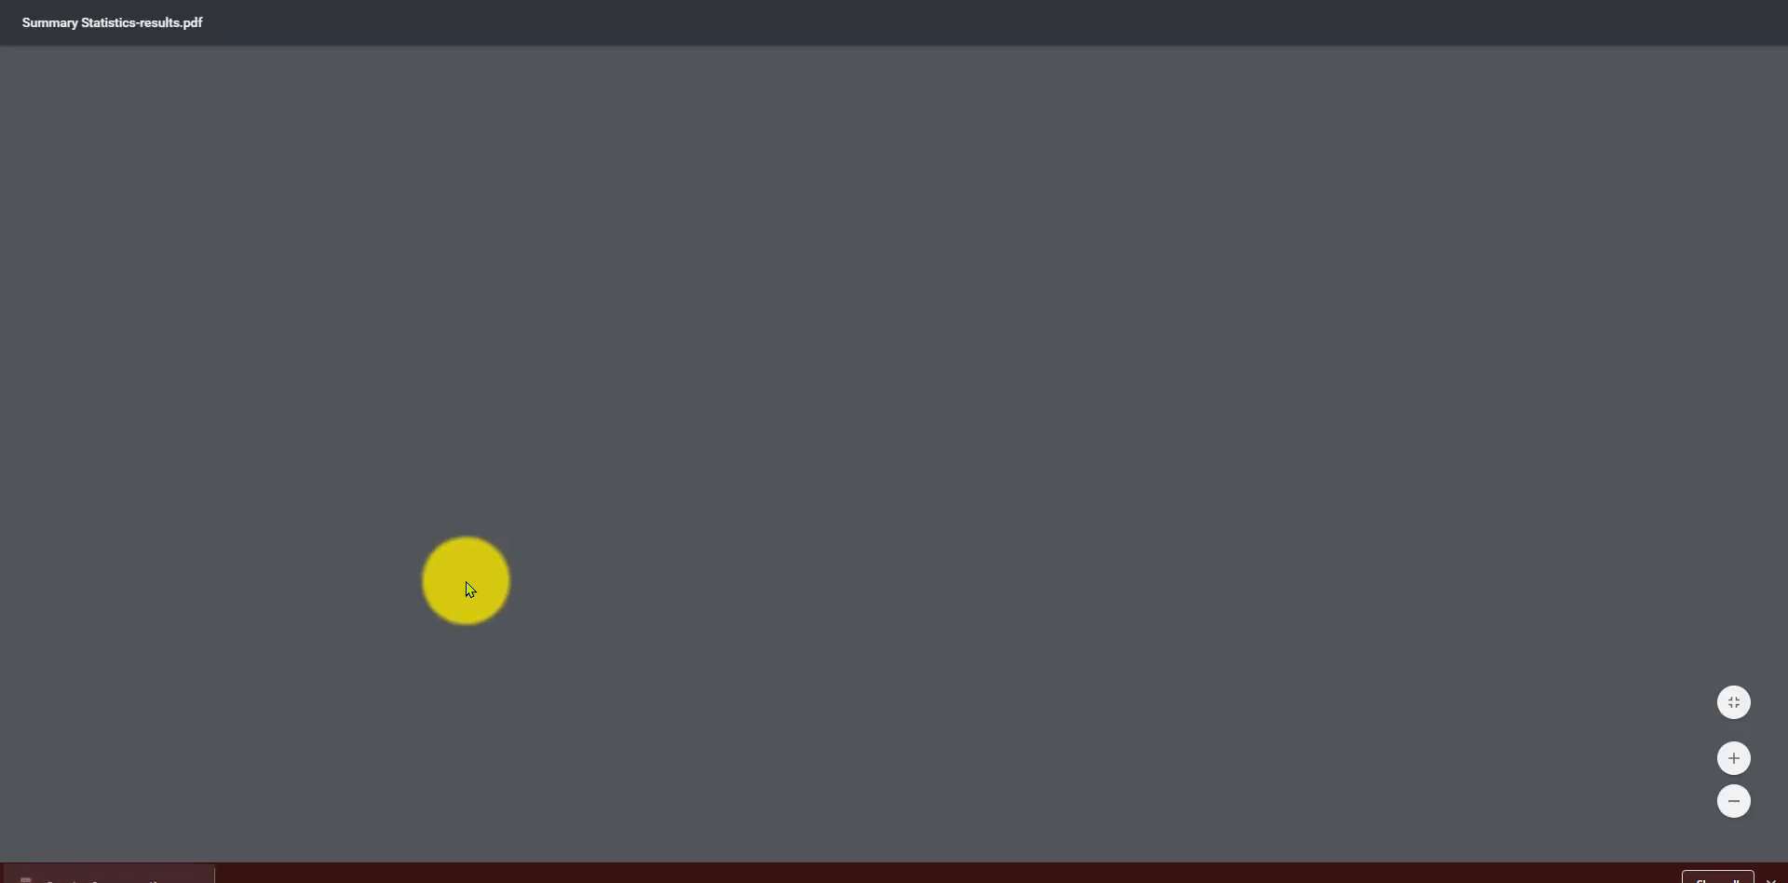
{"action": "scroll", "coordinate": [811, 379], "scroll_direction": "down", "scroll_amount": 4}
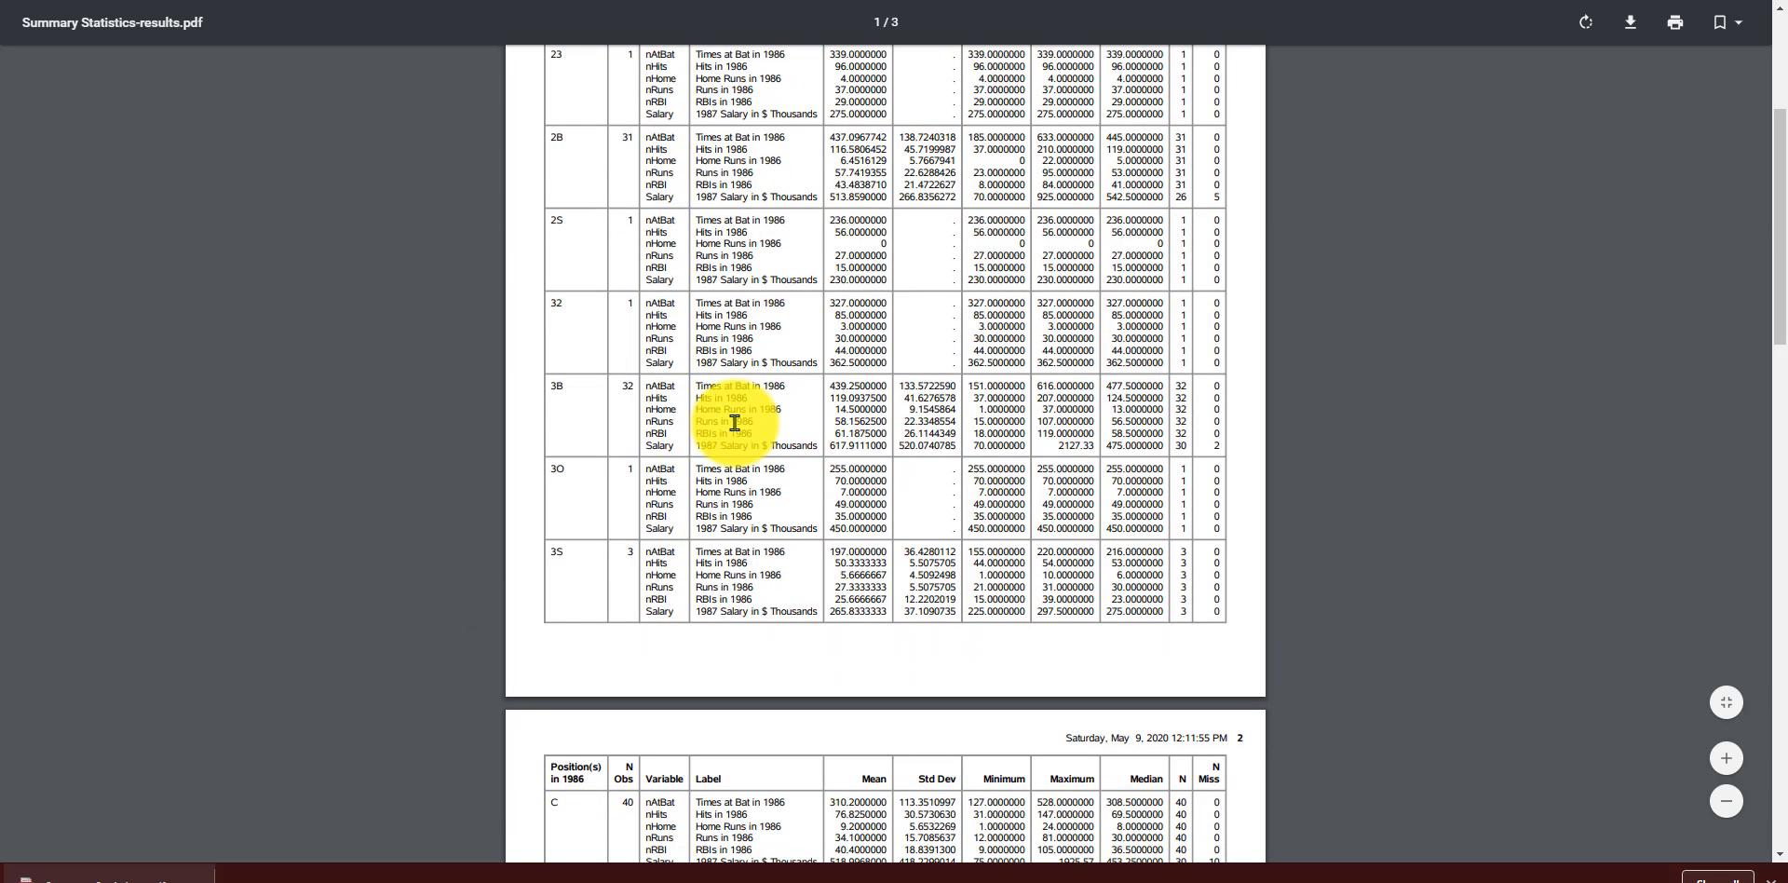
{"action": "left_click", "coordinate": [674, 0]}
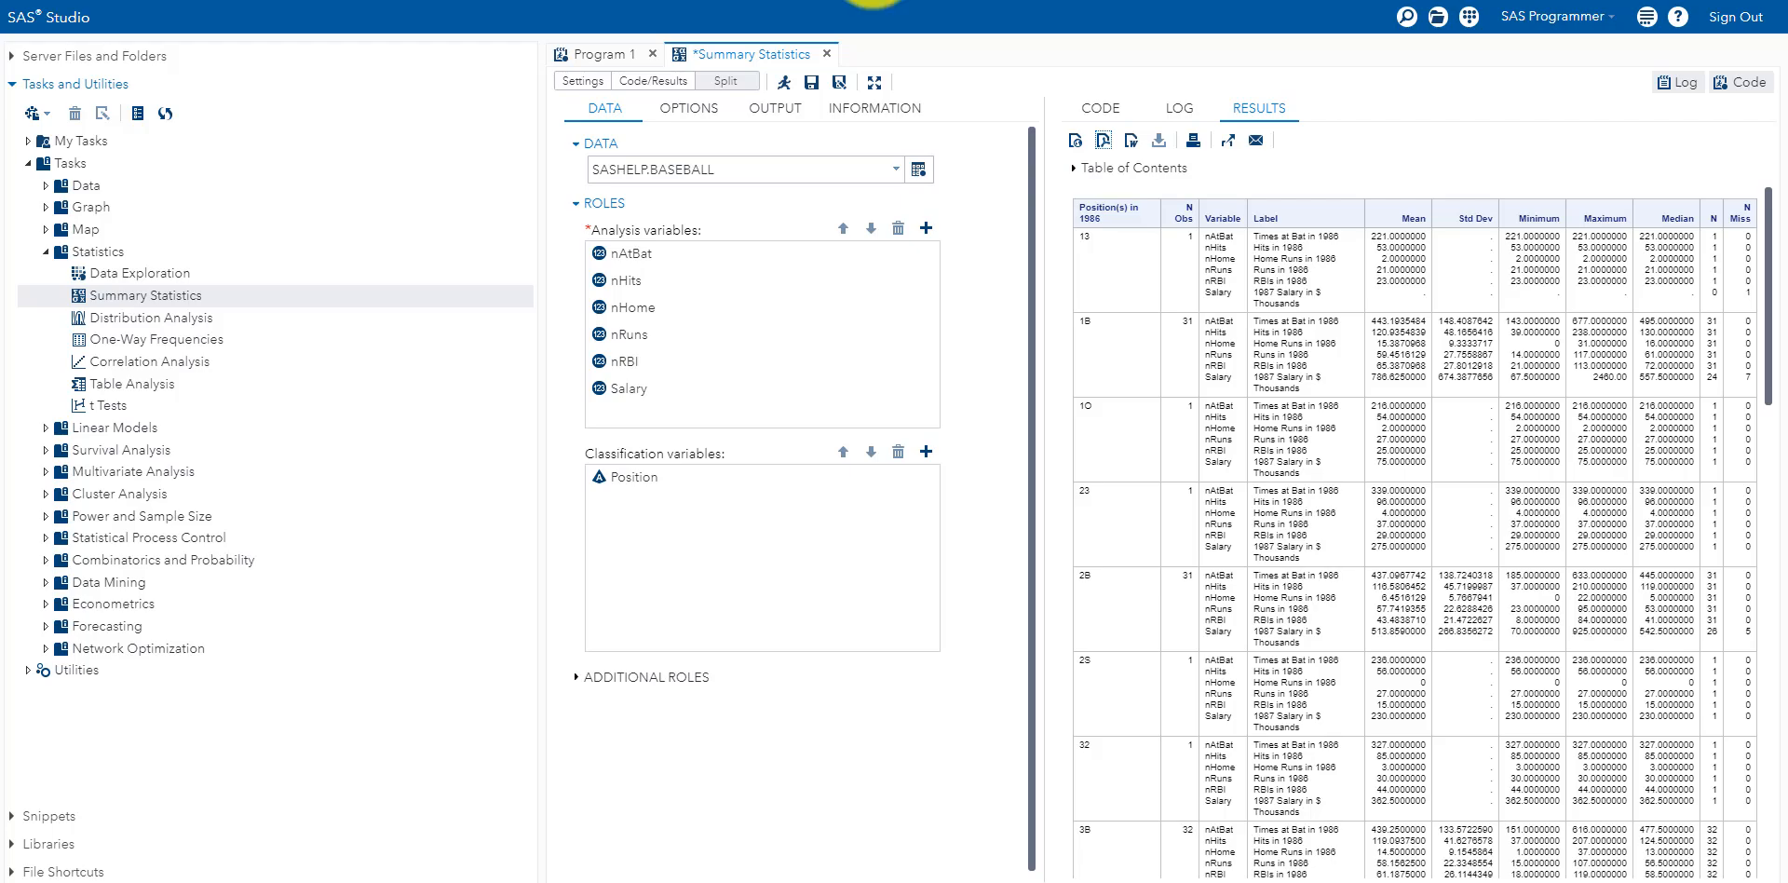
{"action": "left_click", "coordinate": [996, 0]}
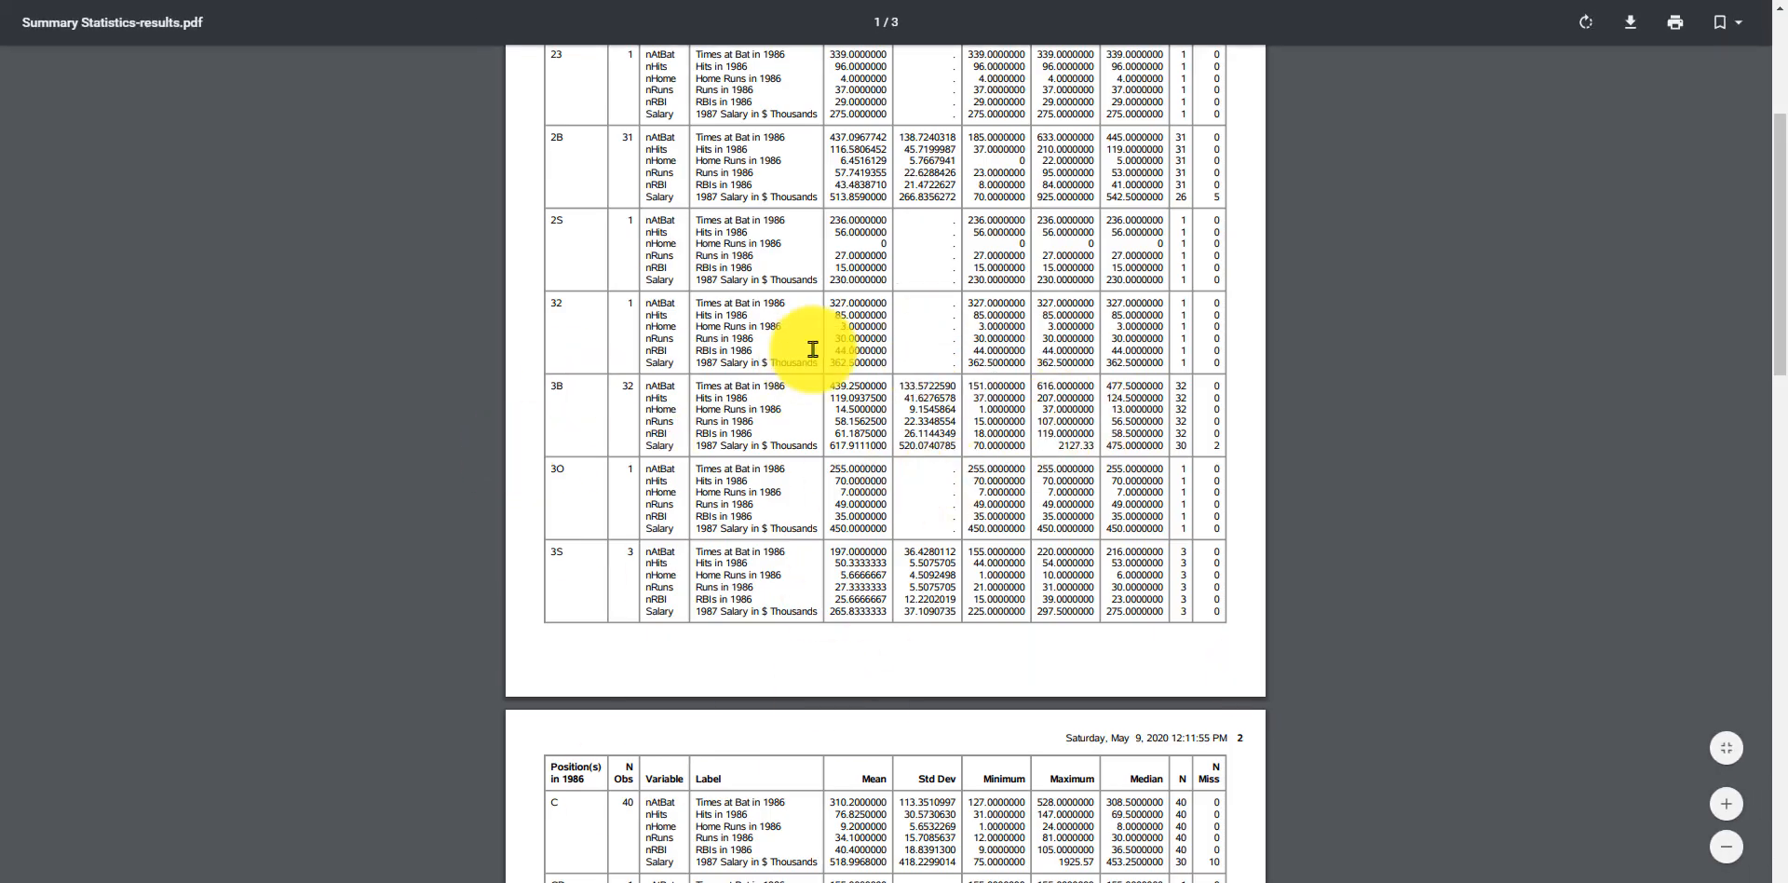
{"action": "left_click_drag", "start_coordinate": [883, 389], "coordinate": [997, 427]}
{"action": "left_click", "coordinate": [914, 425]}
{"action": "left_click", "coordinate": [674, 0]}
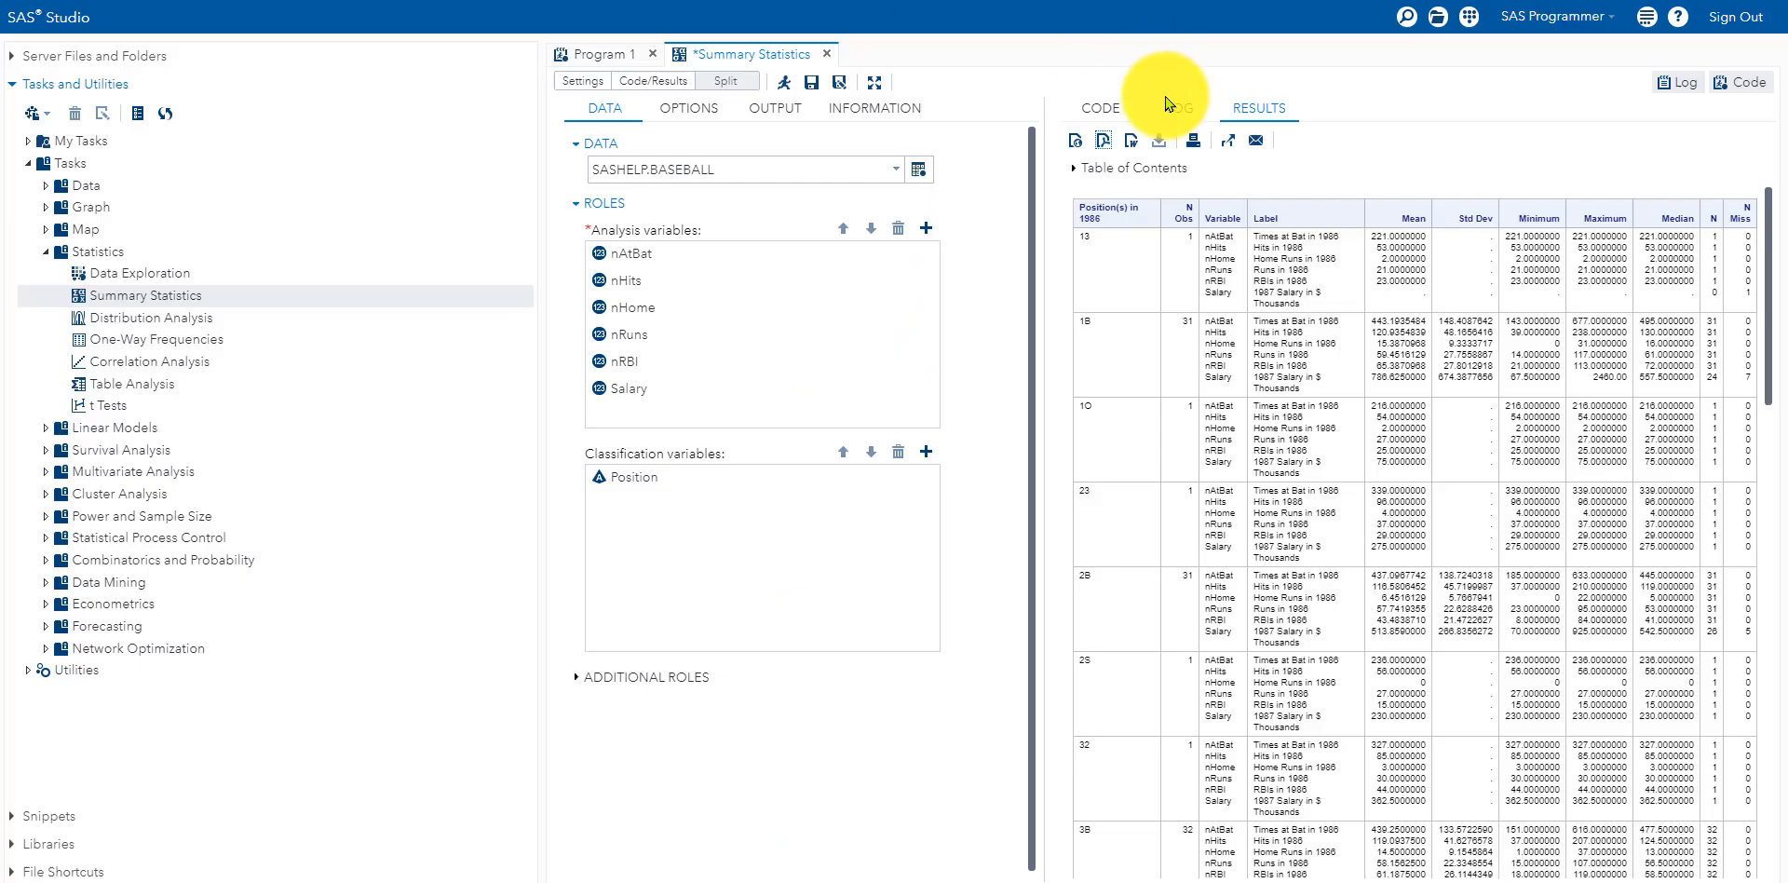
{"action": "left_click", "coordinate": [1129, 143]}
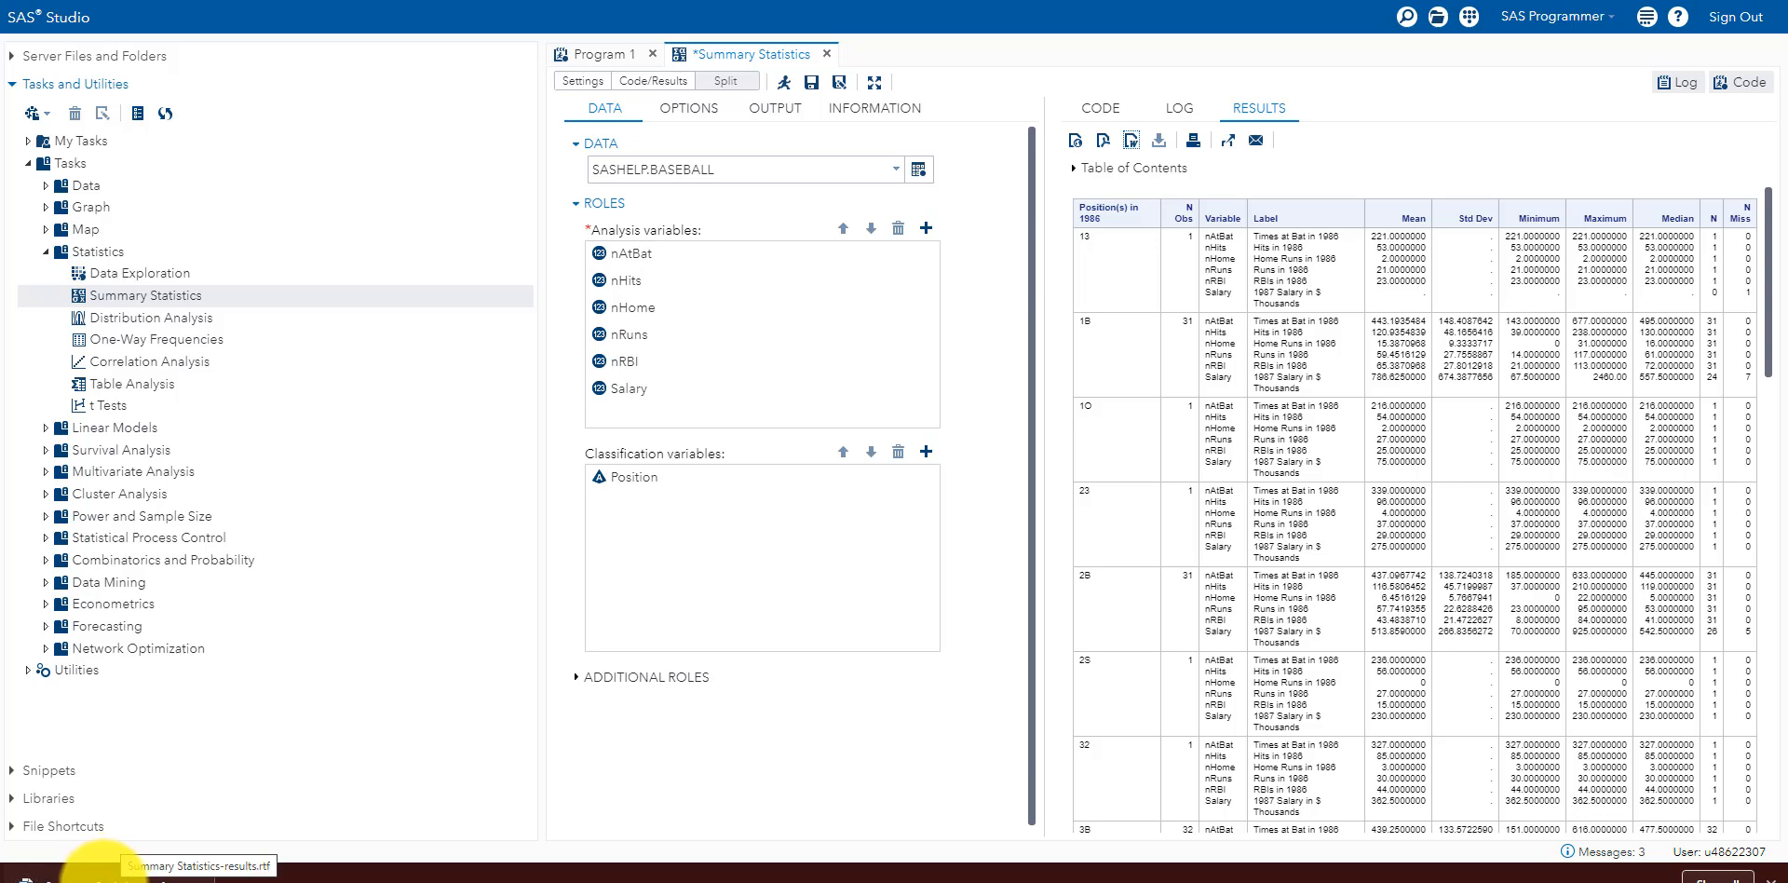
Step: Open Summary Statistics-results.rtf in Word and select table cells to inspect the per-position statistics
{"action": "left_click", "coordinate": [102, 880]}
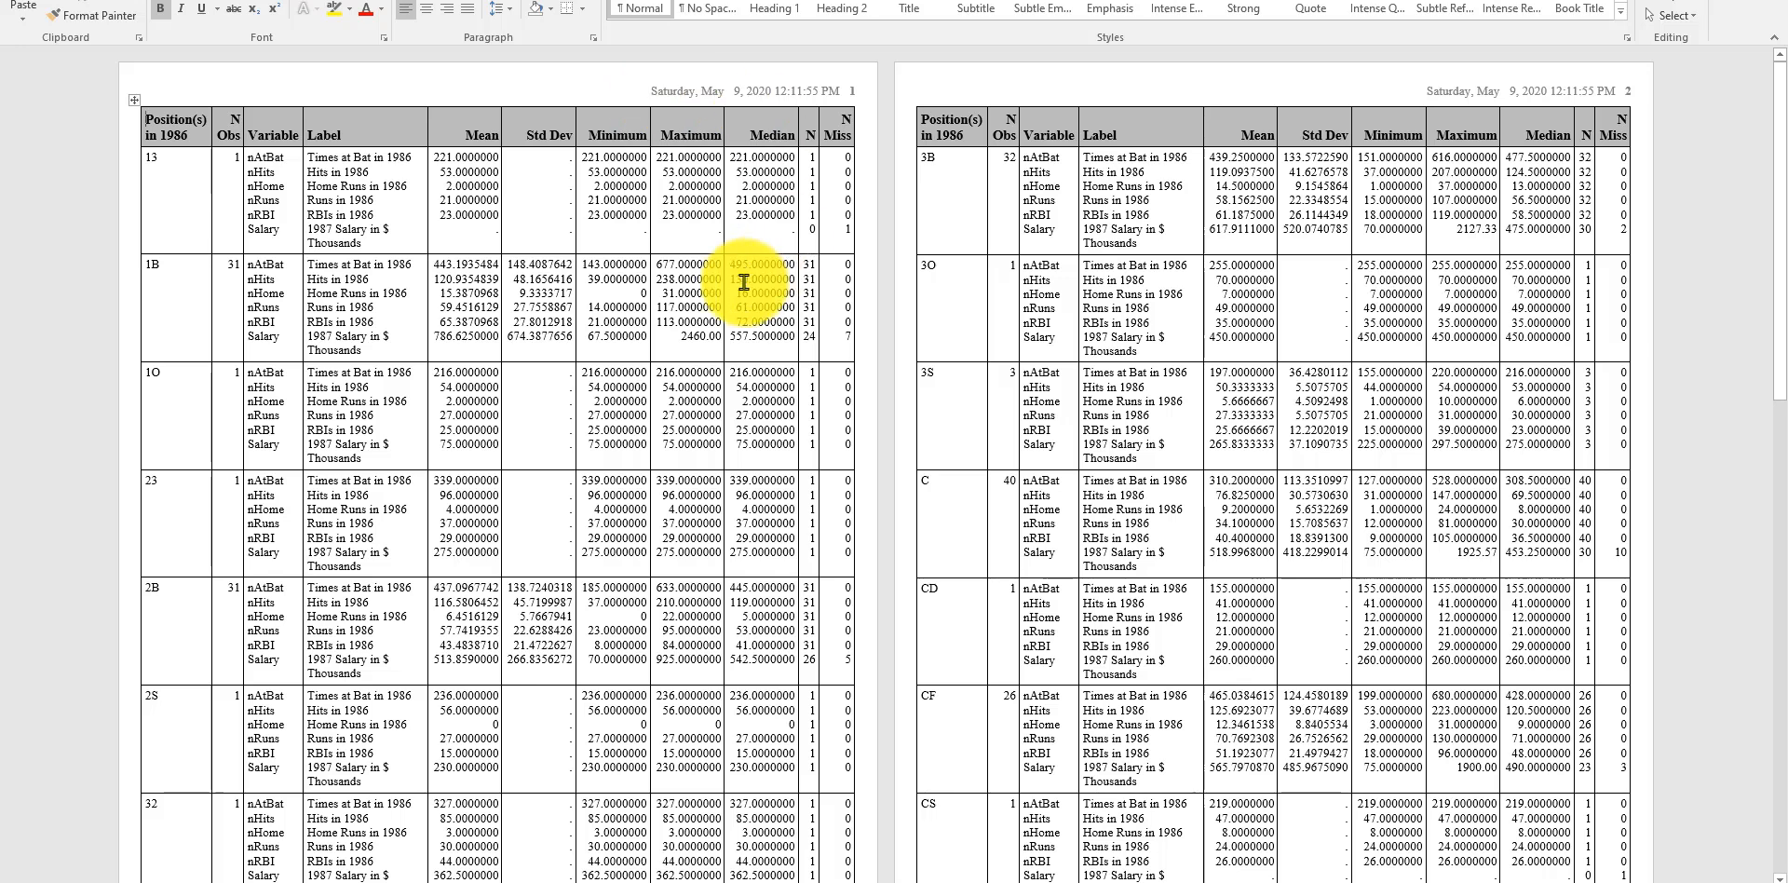
{"action": "left_click_drag", "start_coordinate": [393, 190], "coordinate": [583, 487]}
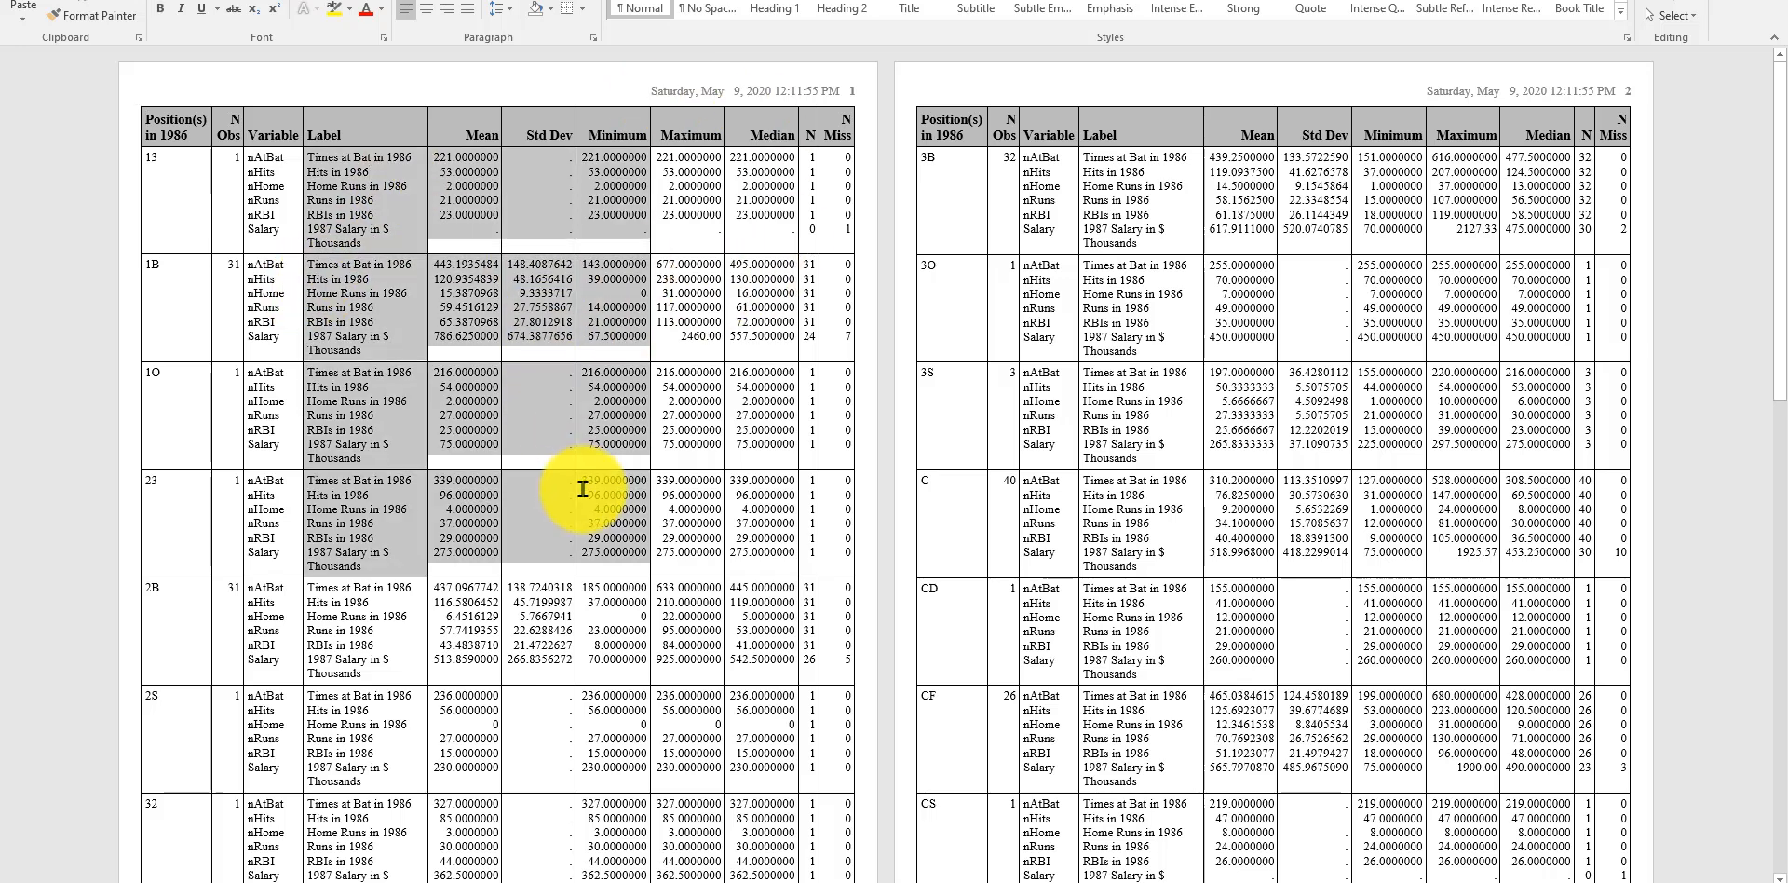
{"action": "left_click", "coordinate": [649, 498]}
{"action": "left_click_drag", "start_coordinate": [697, 552], "coordinate": [706, 671]}
{"action": "scroll", "coordinate": [1030, 590], "scroll_direction": "down", "scroll_amount": 3}
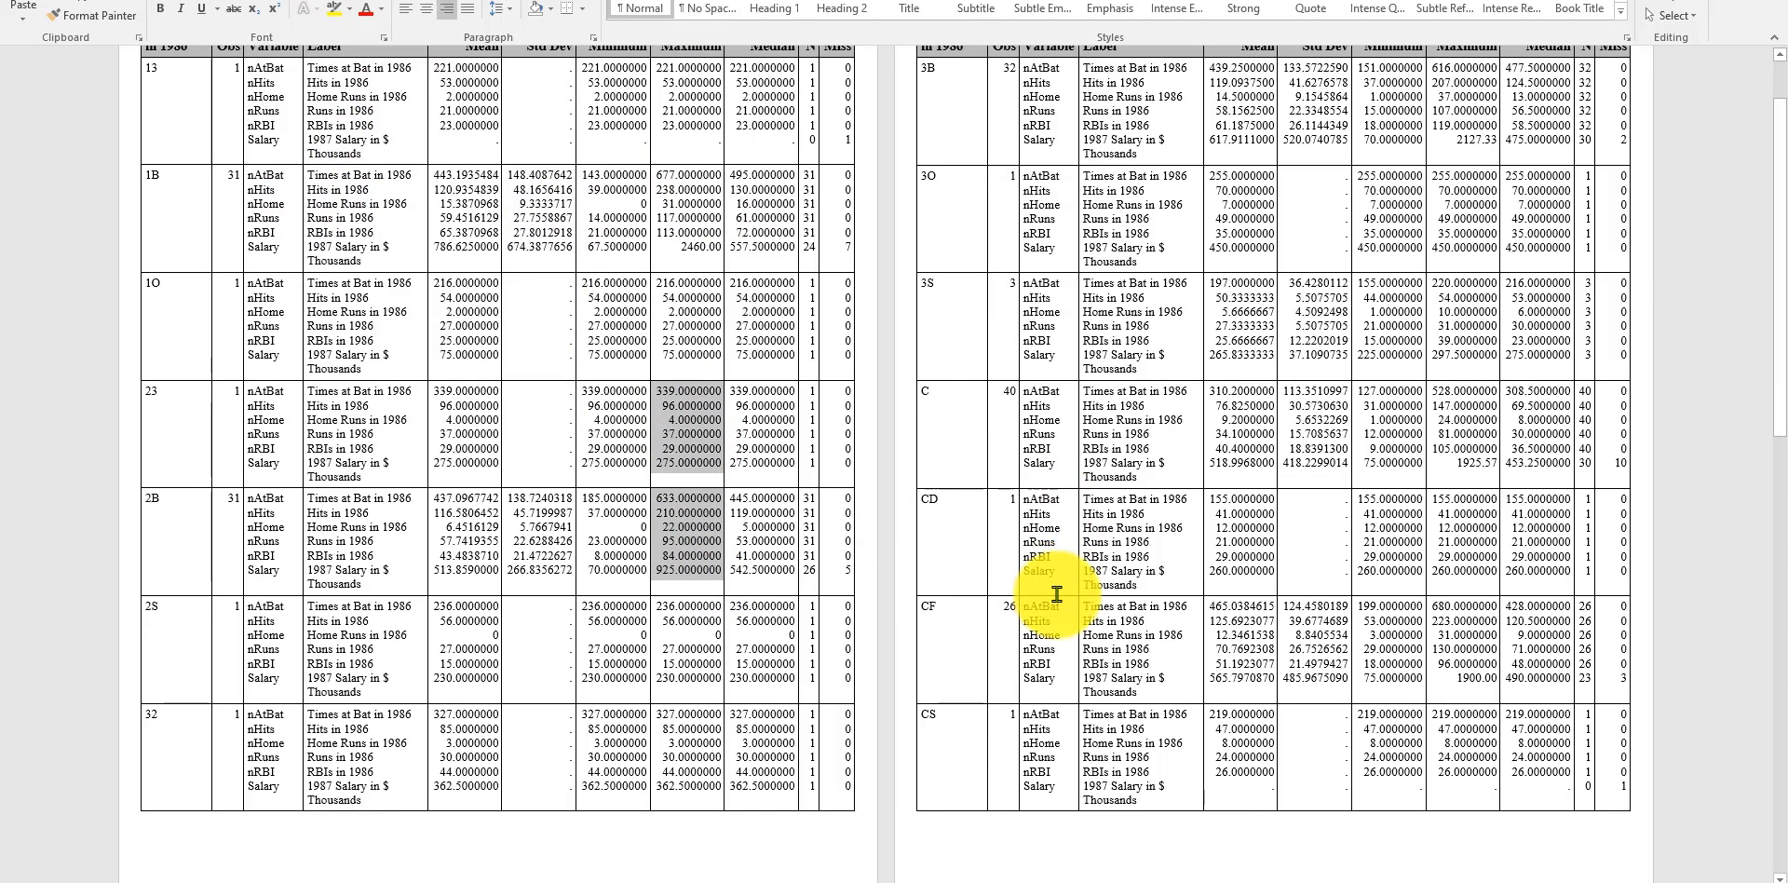
{"action": "scroll", "coordinate": [770, 531], "scroll_direction": "up", "scroll_amount": 3}
{"action": "left_click", "coordinate": [539, 342]}
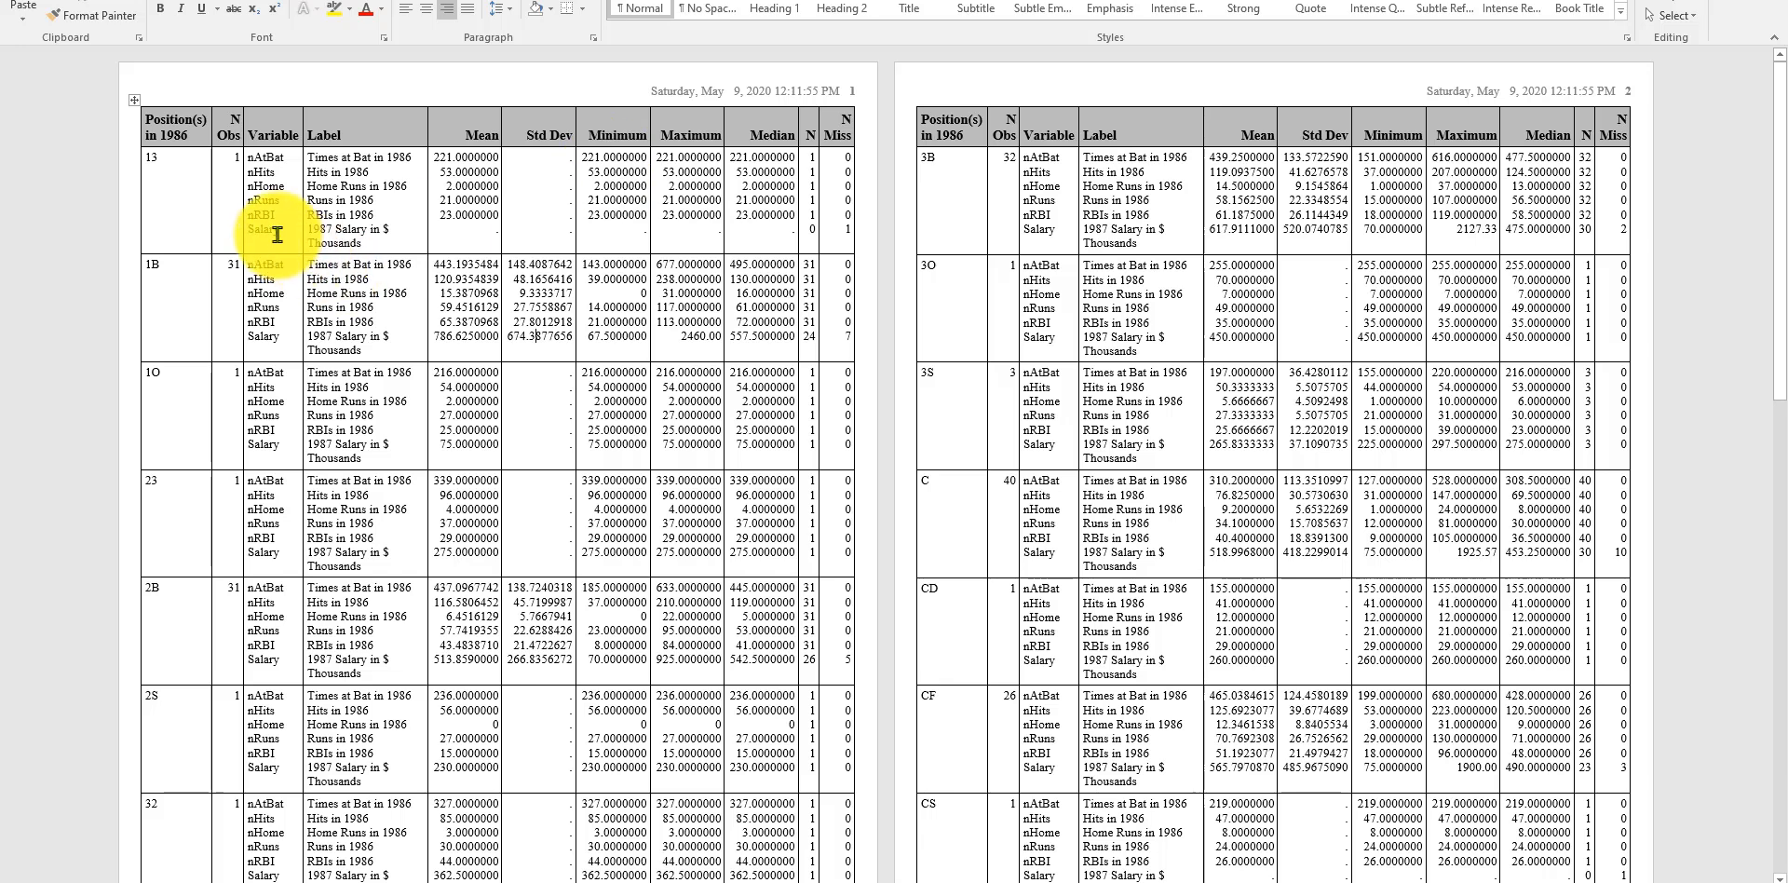
{"action": "left_click_drag", "start_coordinate": [152, 136], "coordinate": [818, 219]}
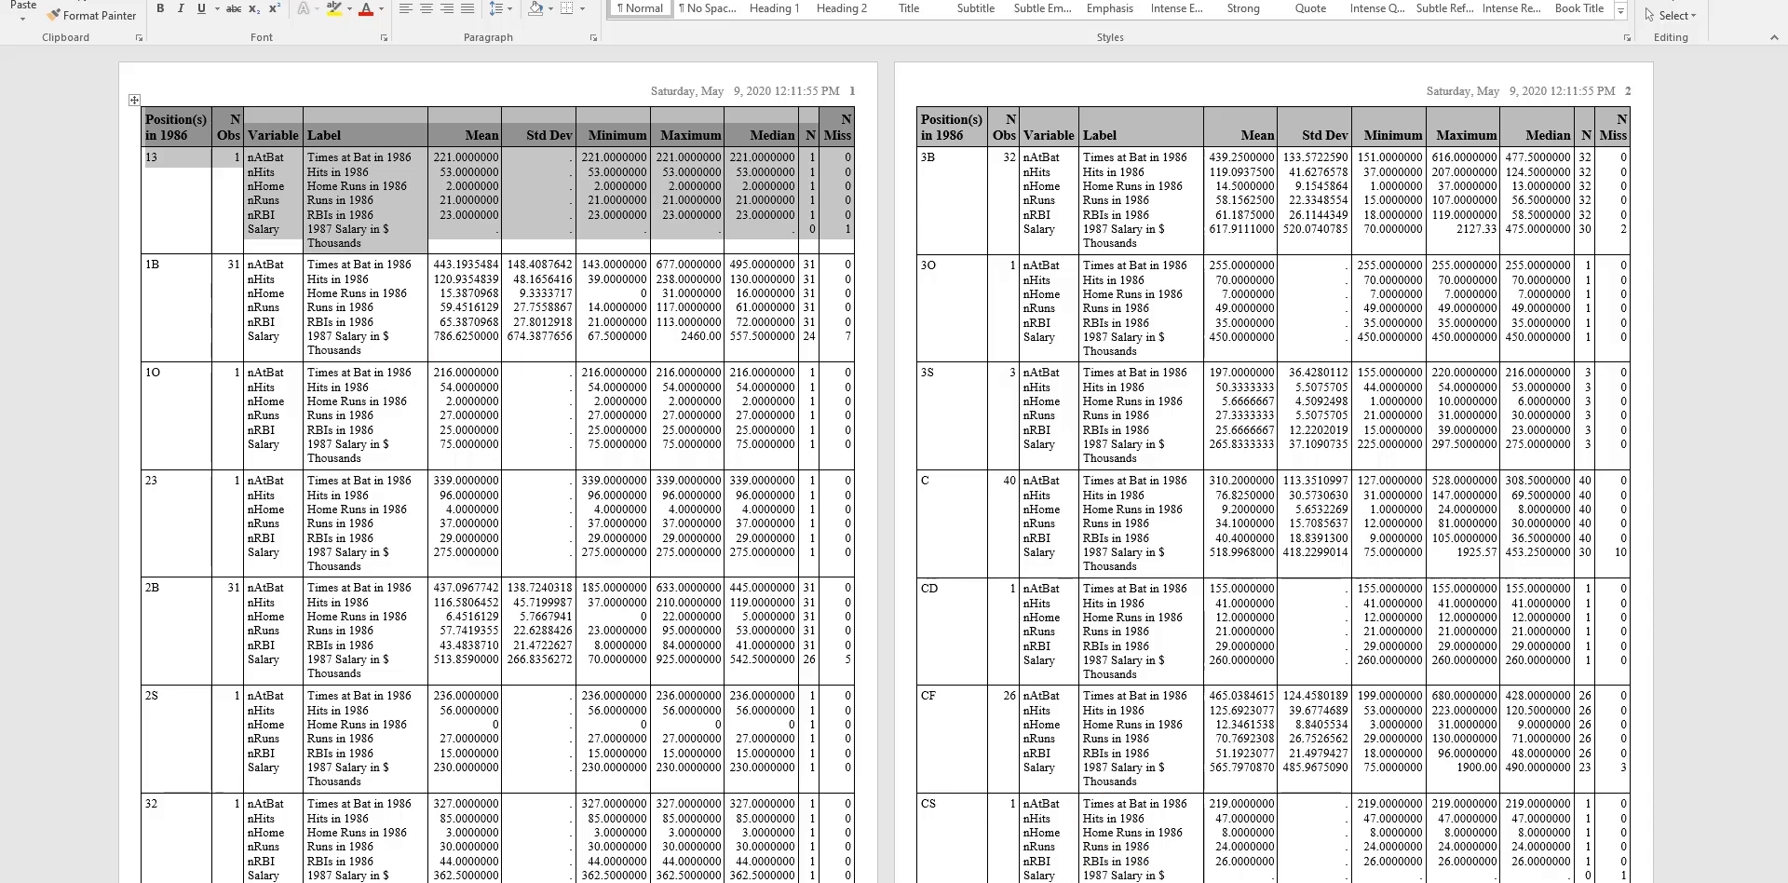
Step: Save the results to the Desktop as Word Document 'Summary Statistics-results', then minimize Word
{"action": "key", "text": "alt+f"}
{"action": "left_click", "coordinate": [56, 138]}
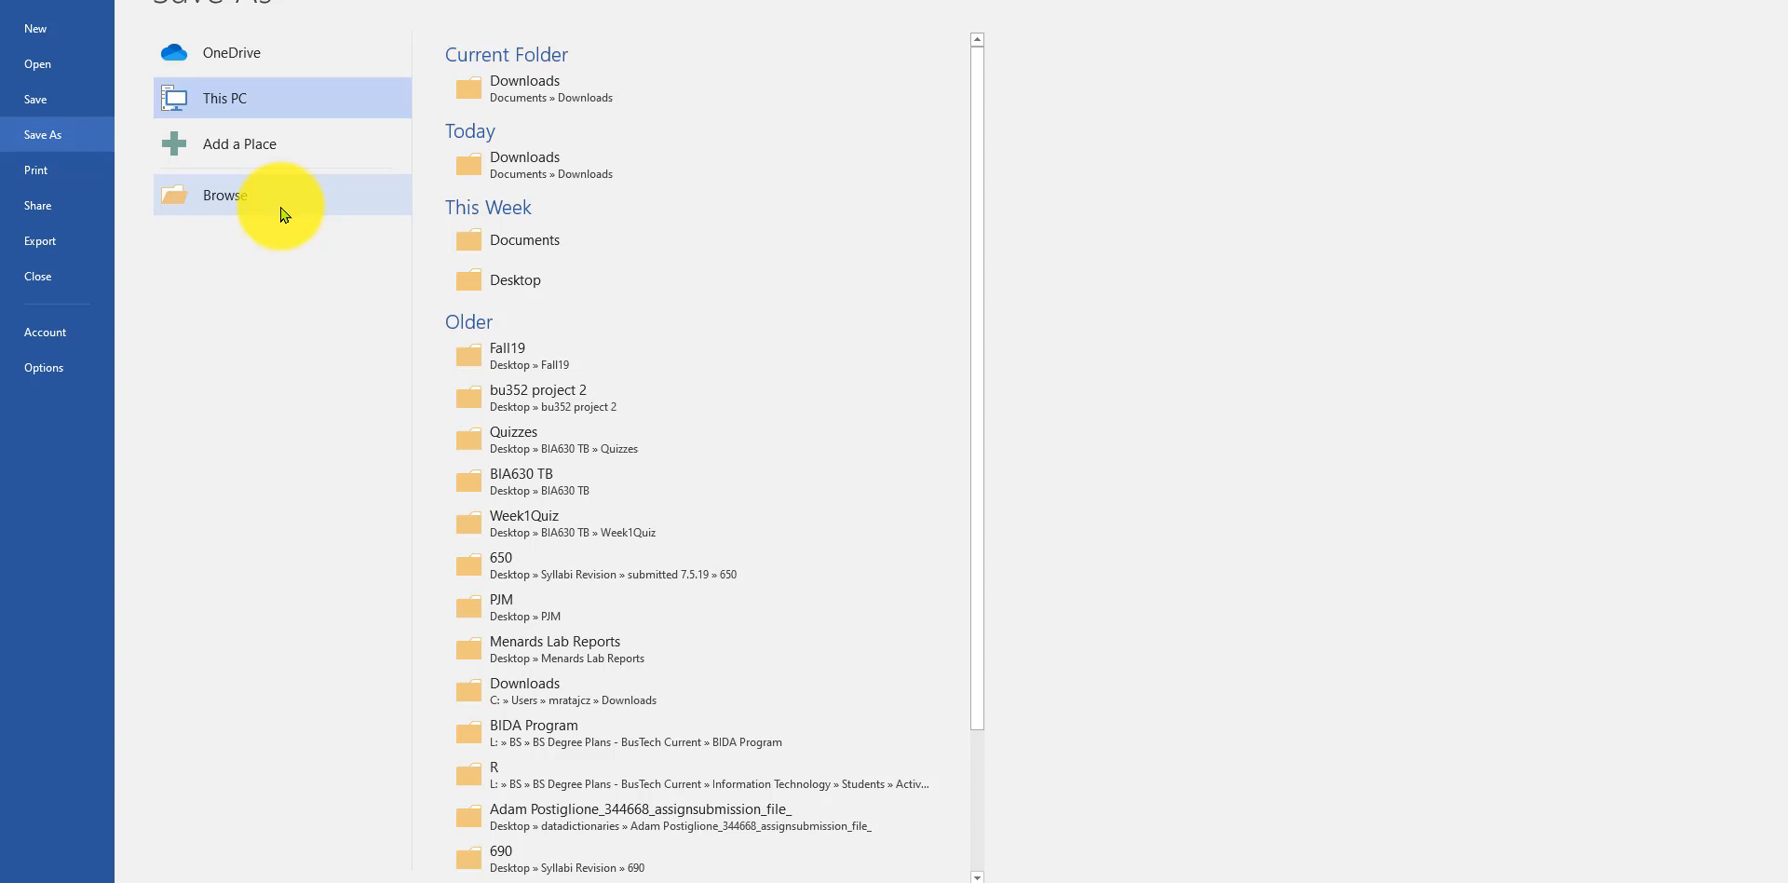
{"action": "left_click", "coordinate": [494, 279]}
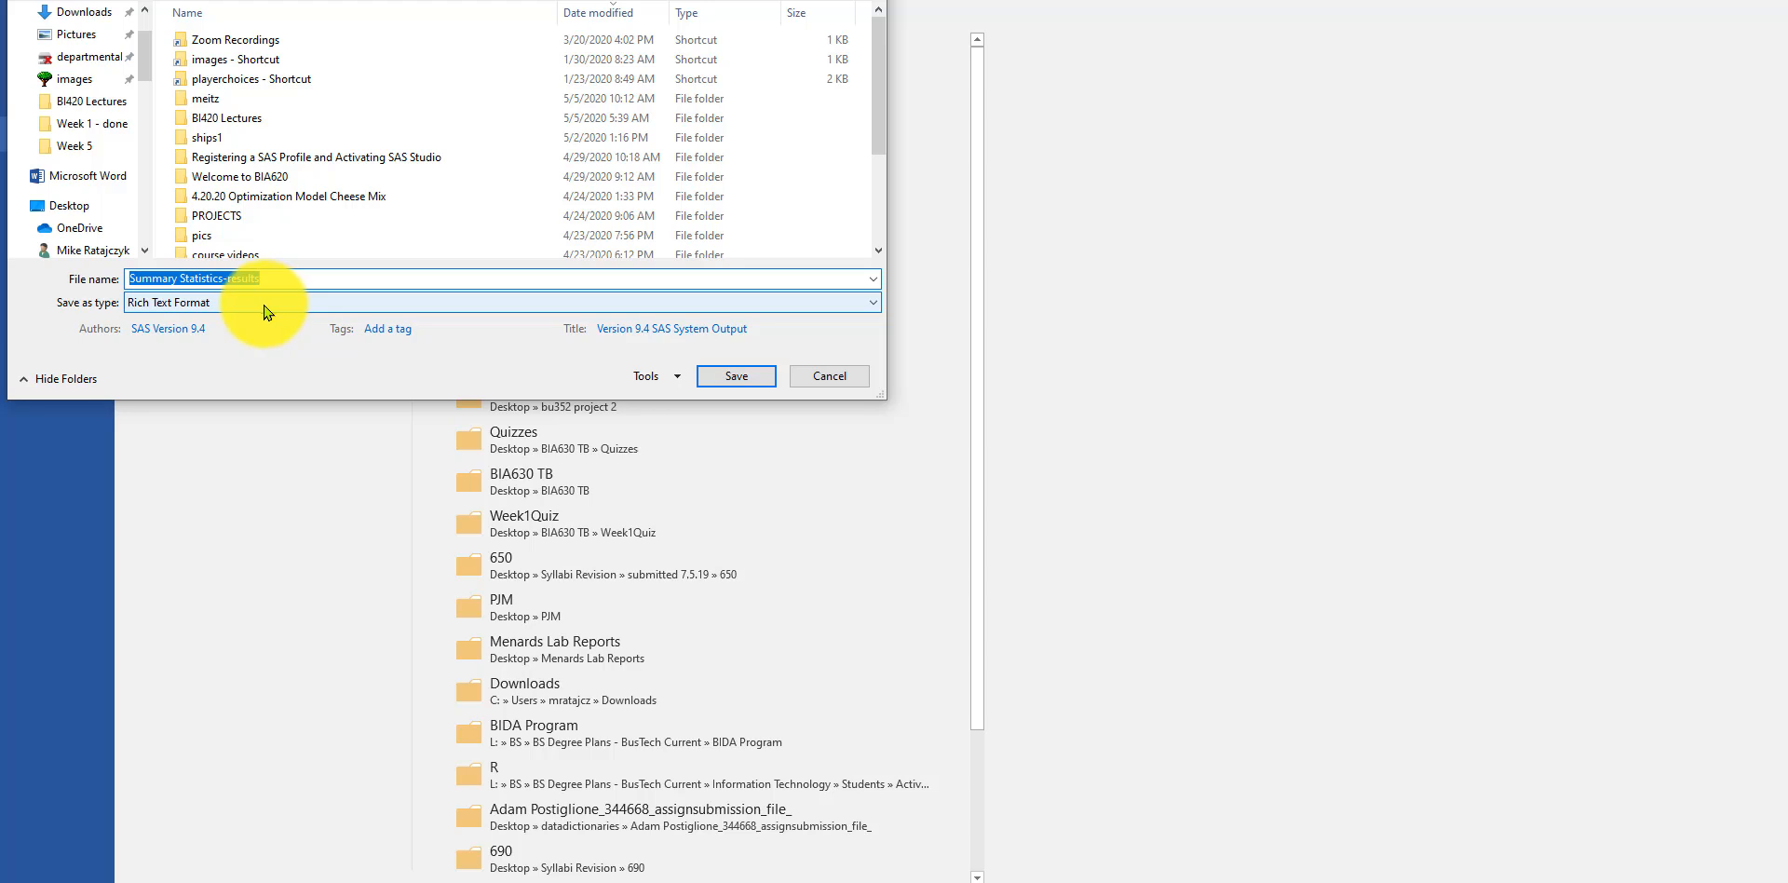
{"action": "left_click", "coordinate": [268, 309]}
{"action": "left_click", "coordinate": [259, 321]}
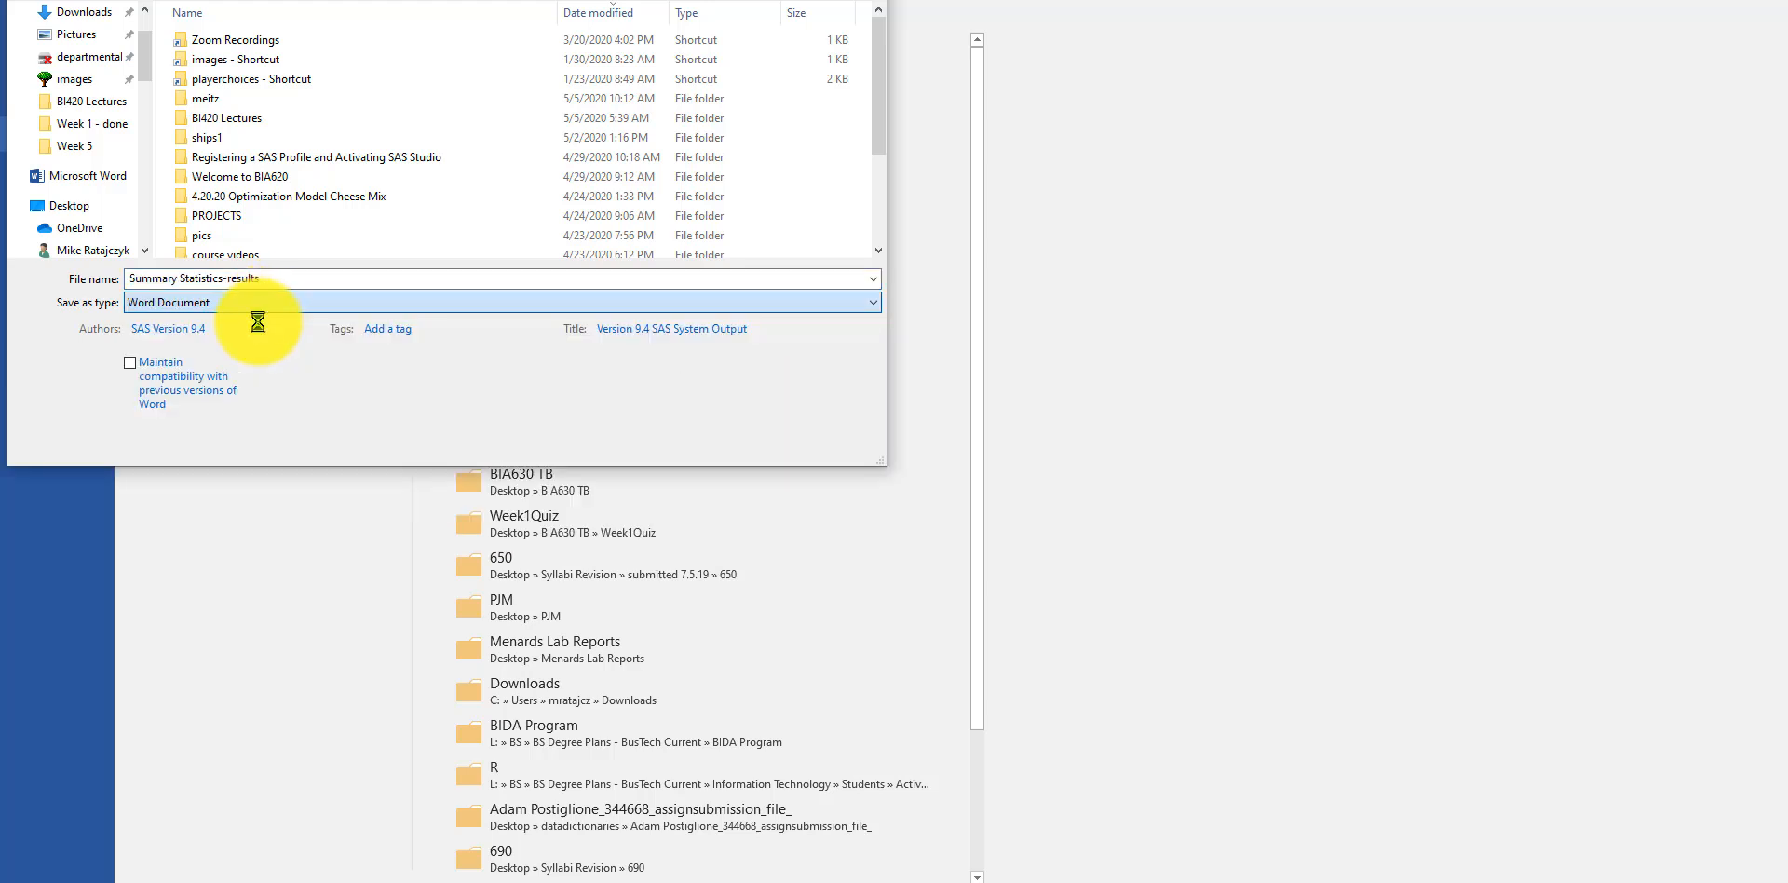
{"action": "key", "text": "Escape"}
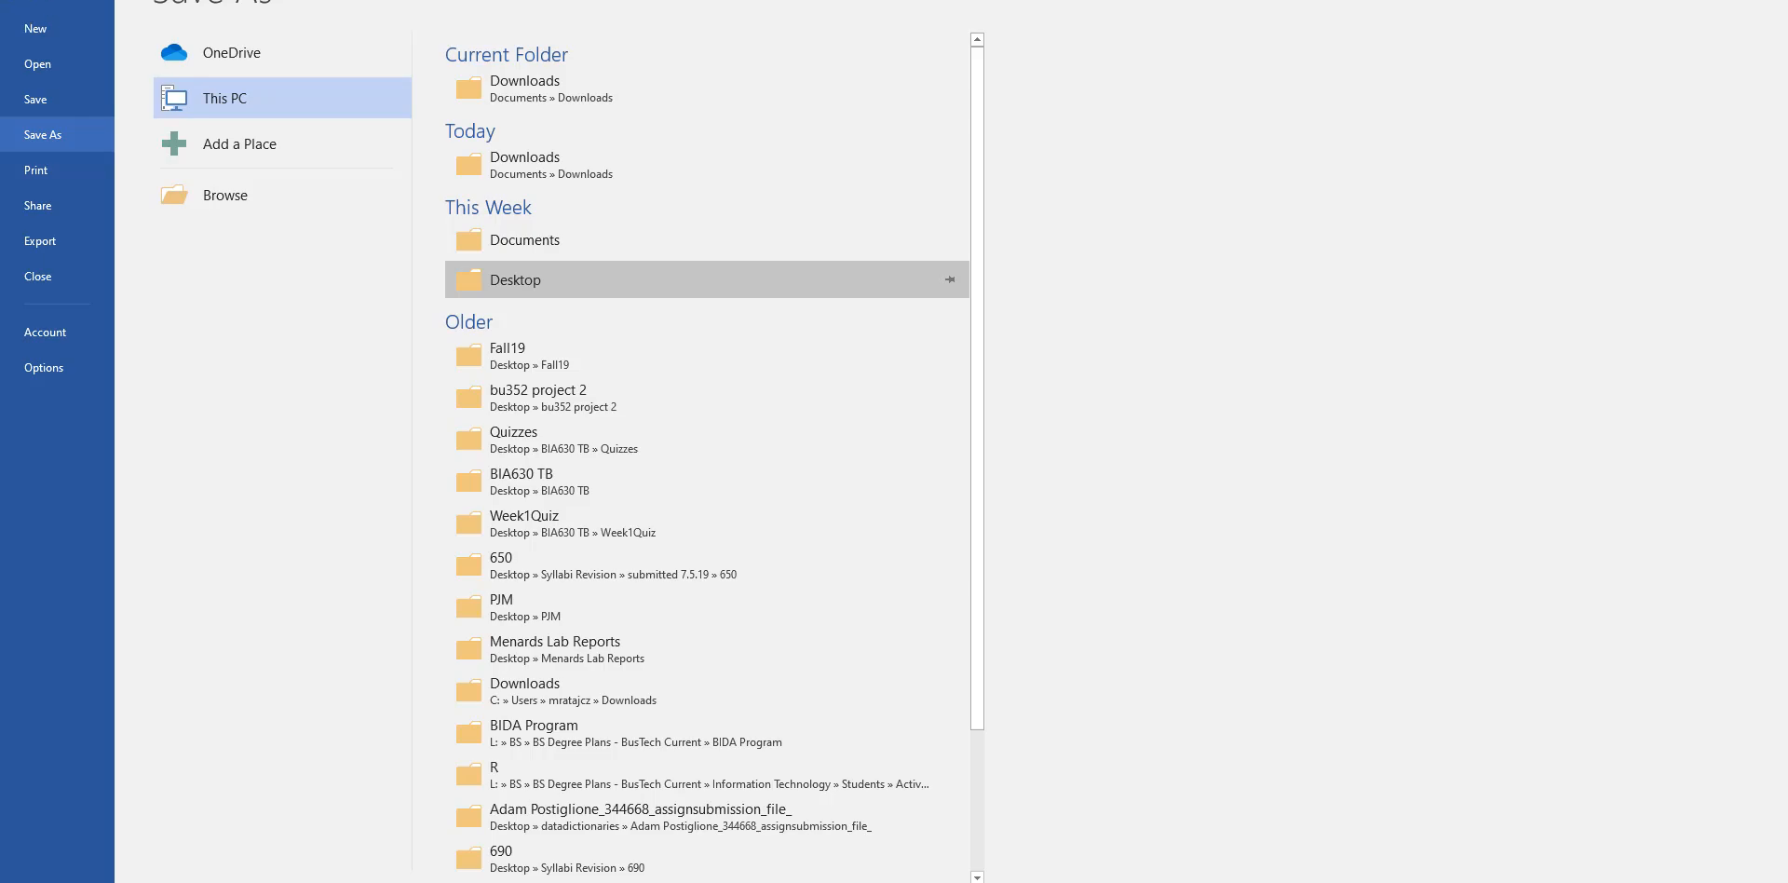
{"action": "left_click", "coordinate": [13, 4]}
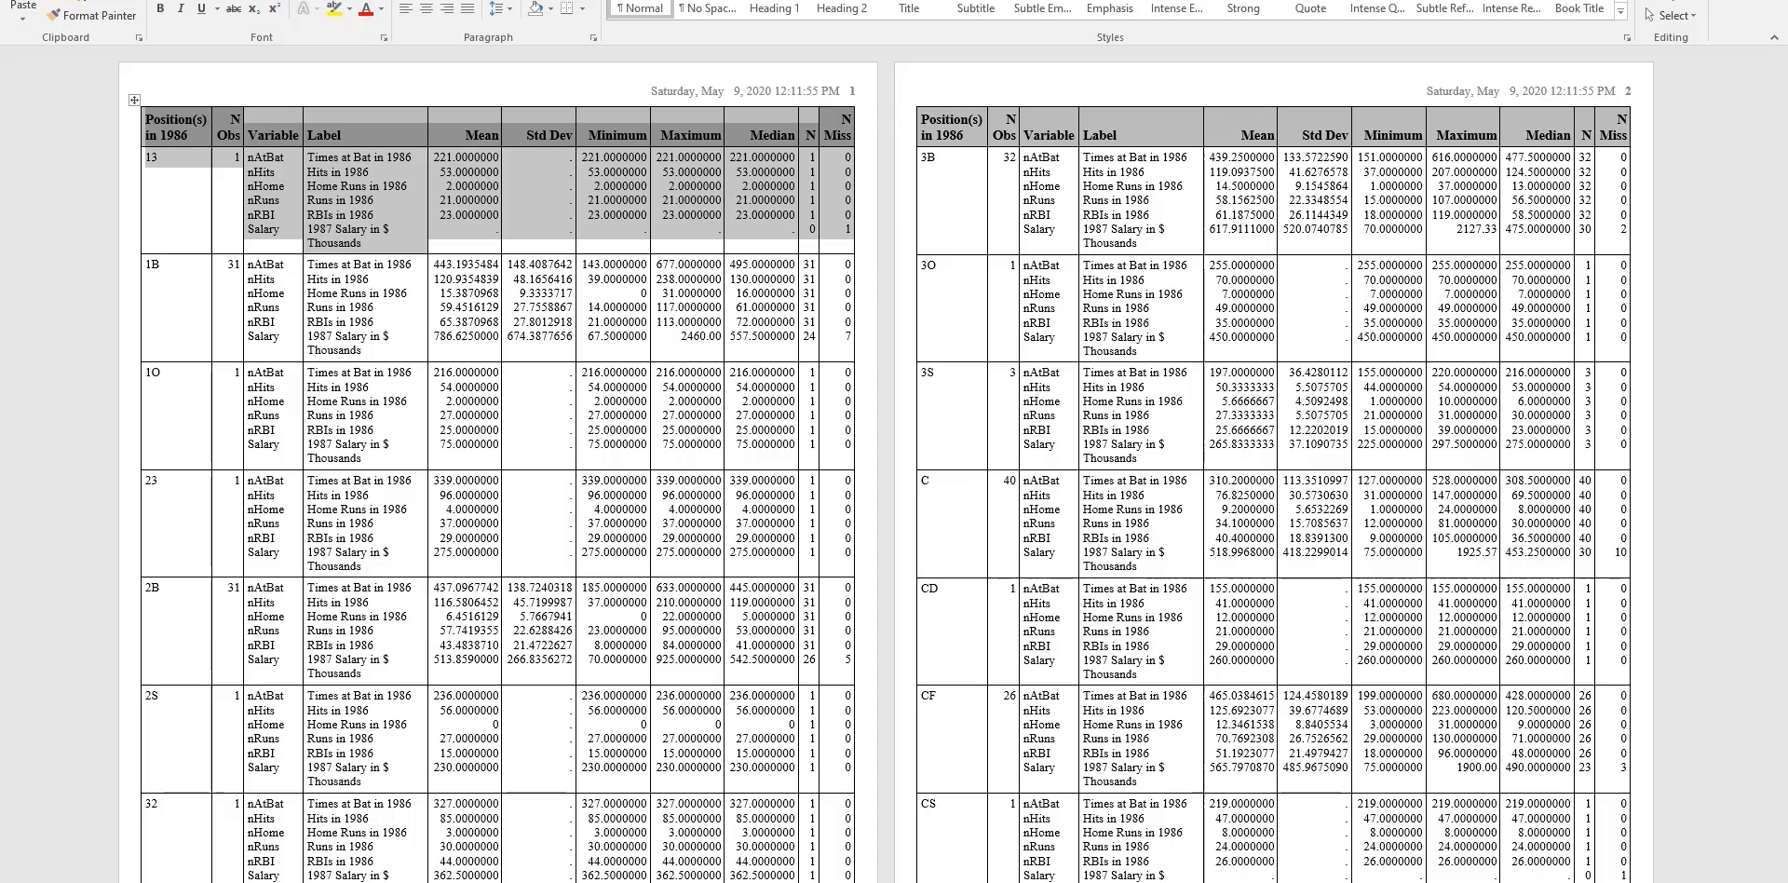
{"action": "left_click", "coordinate": [1764, 0]}
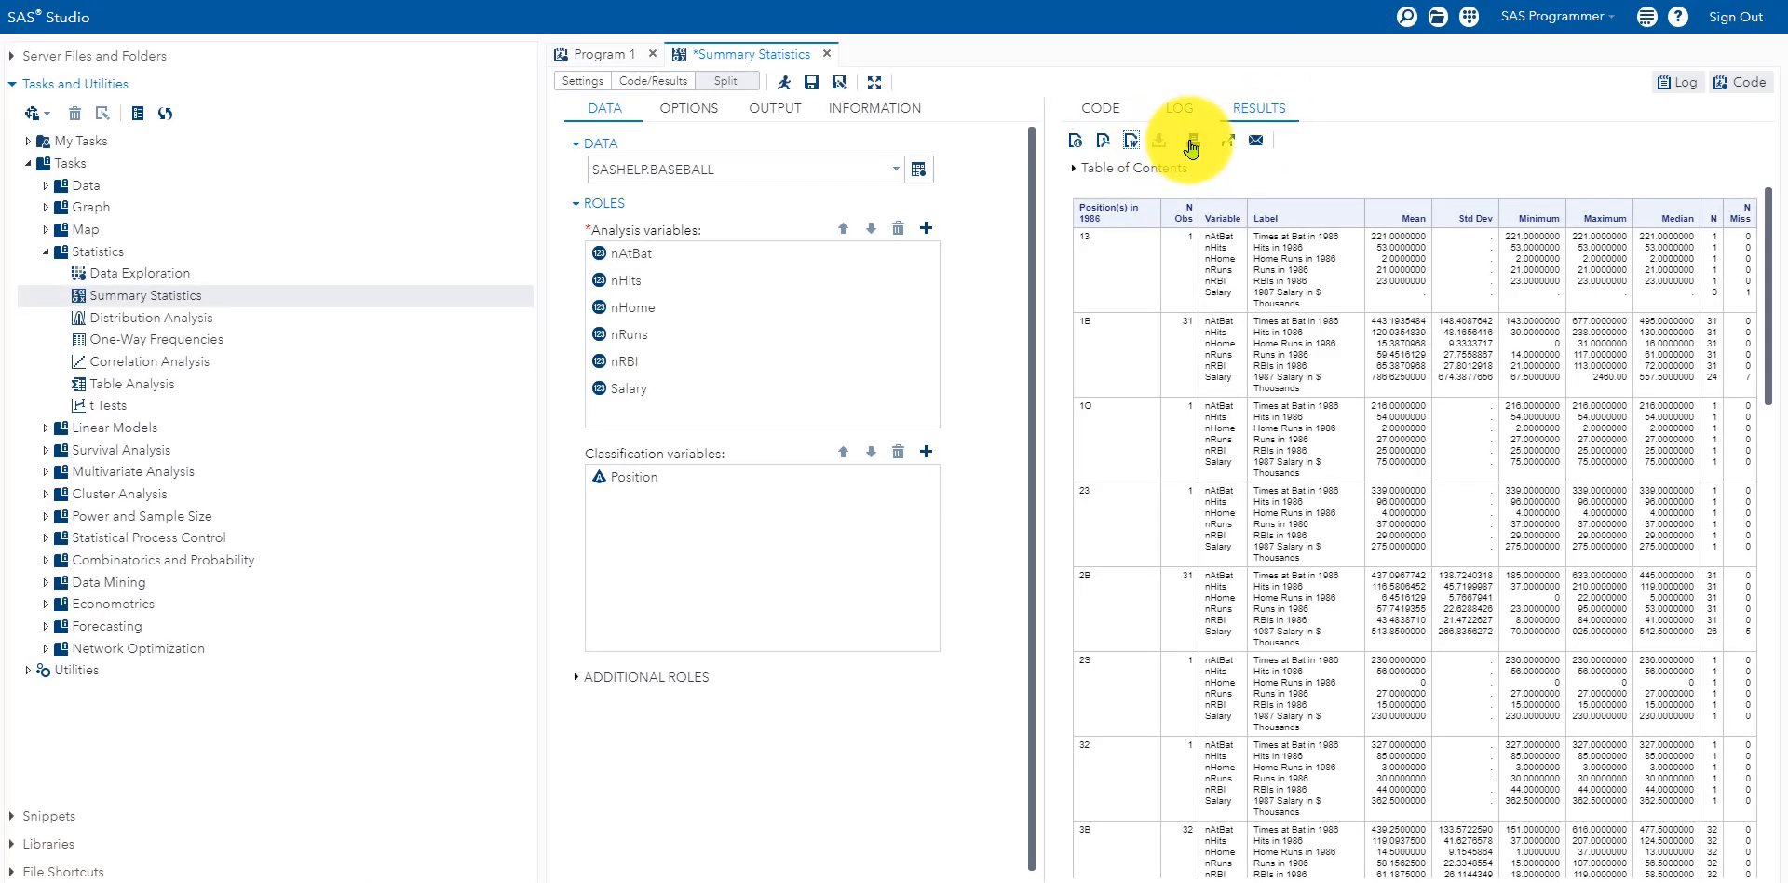
Step: Preview printing the results and check destinations, cancel without printing, then start an e-mail of the results
{"action": "left_click", "coordinate": [1188, 142]}
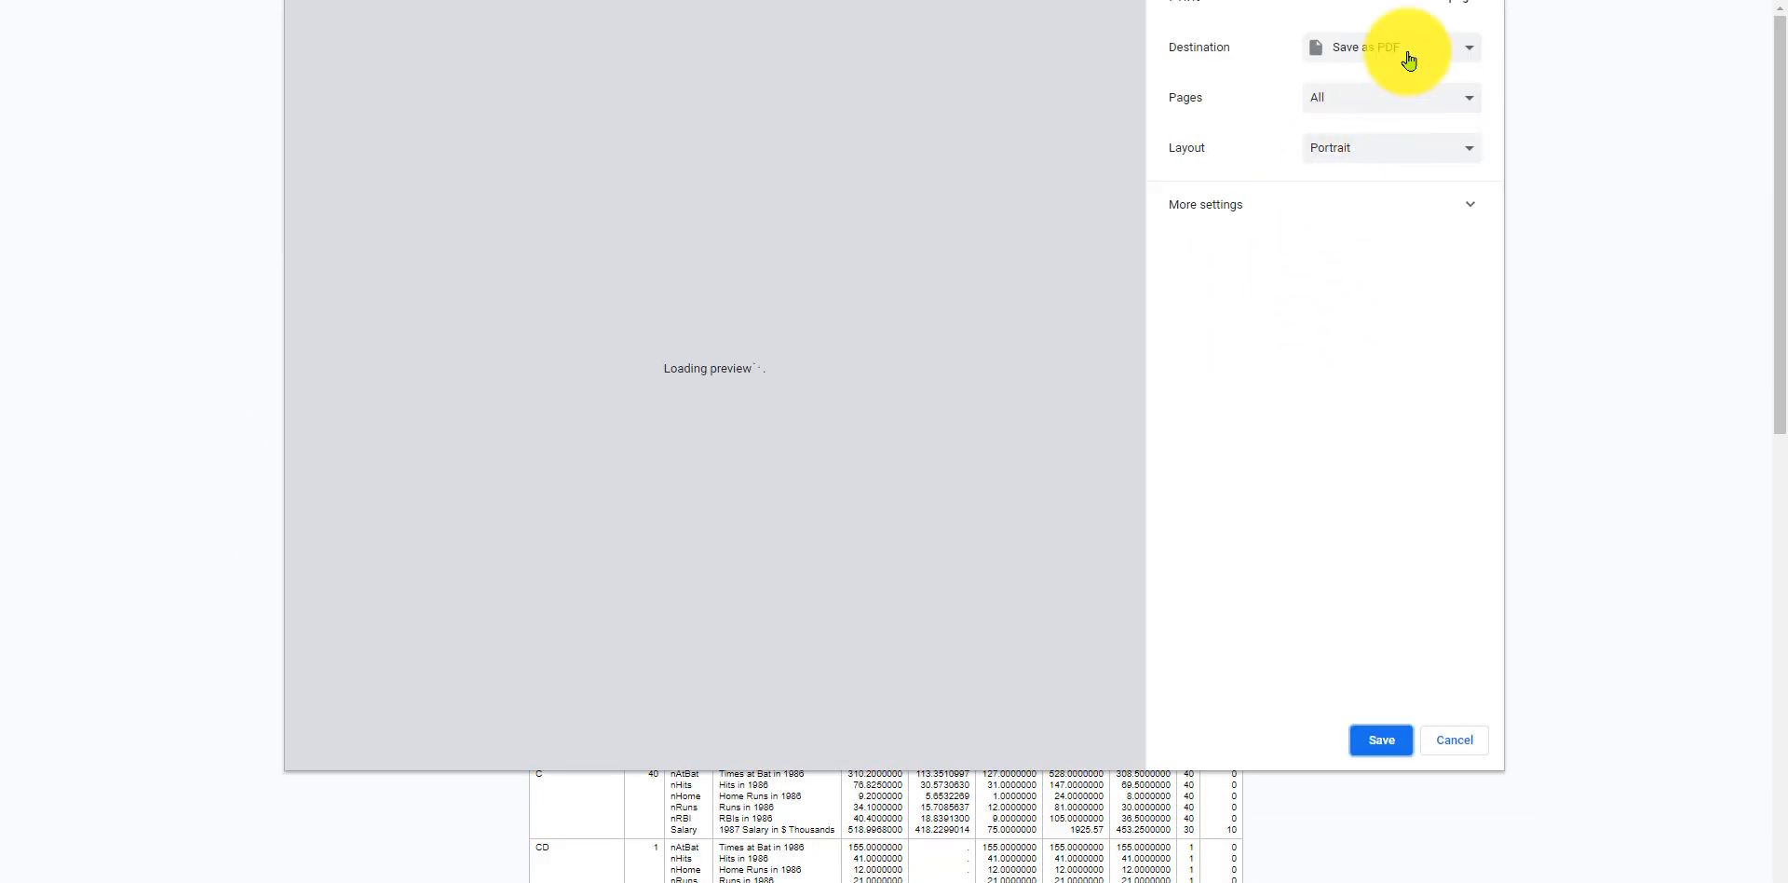
{"action": "left_click", "coordinate": [1374, 49]}
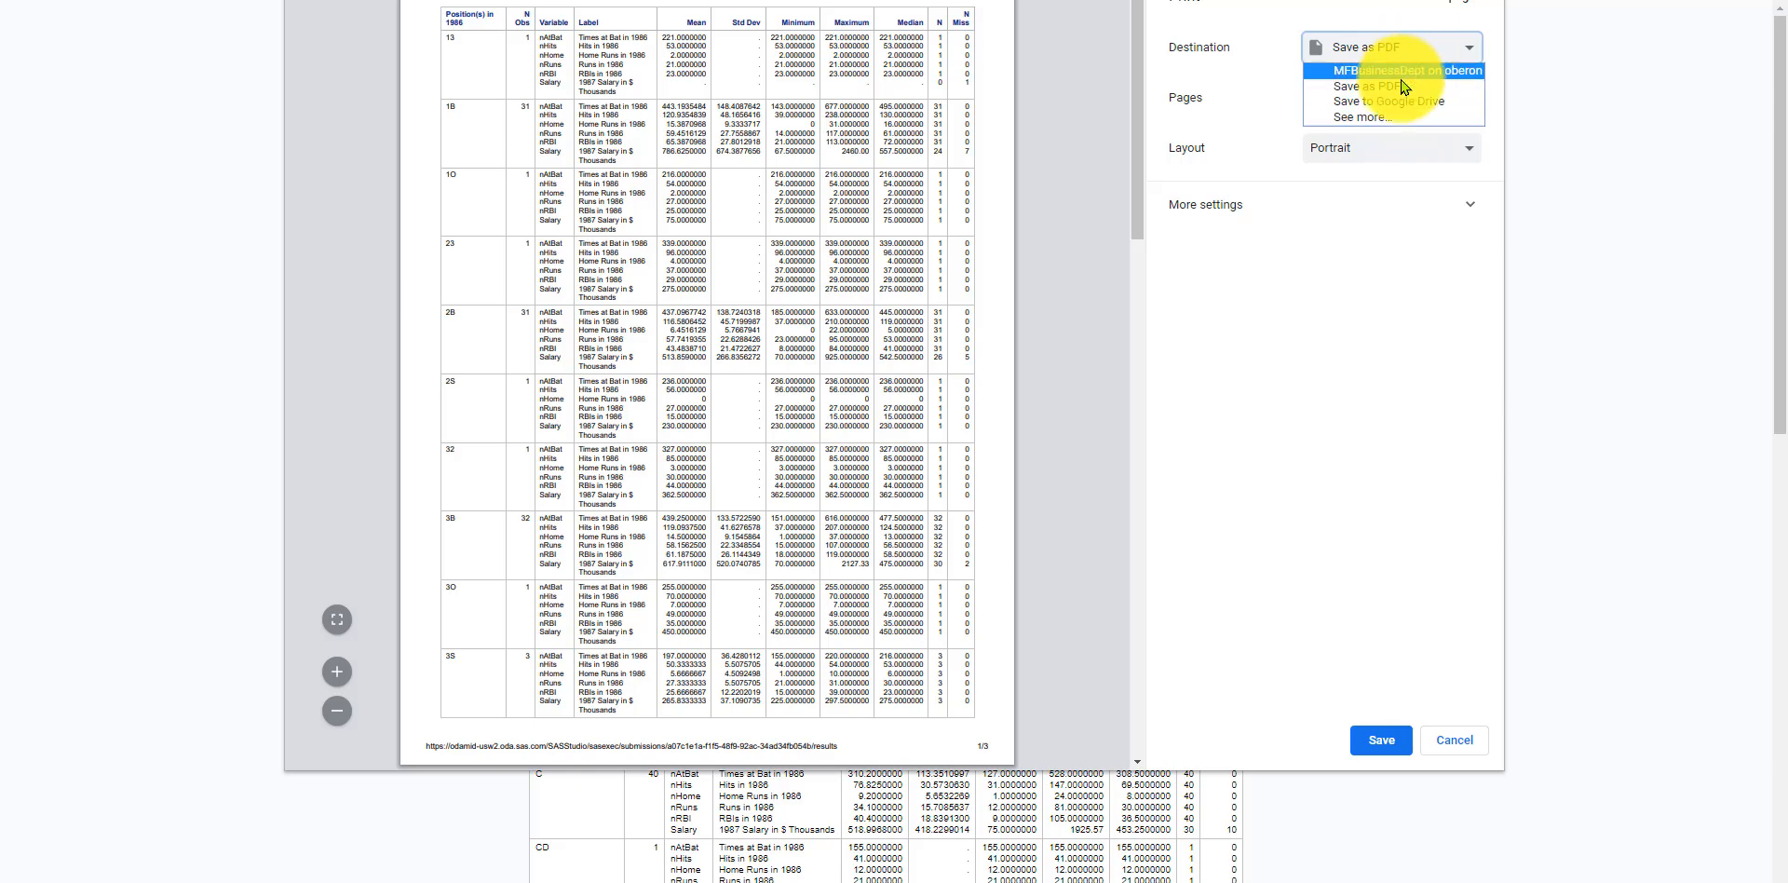
{"action": "left_click", "coordinate": [1456, 740]}
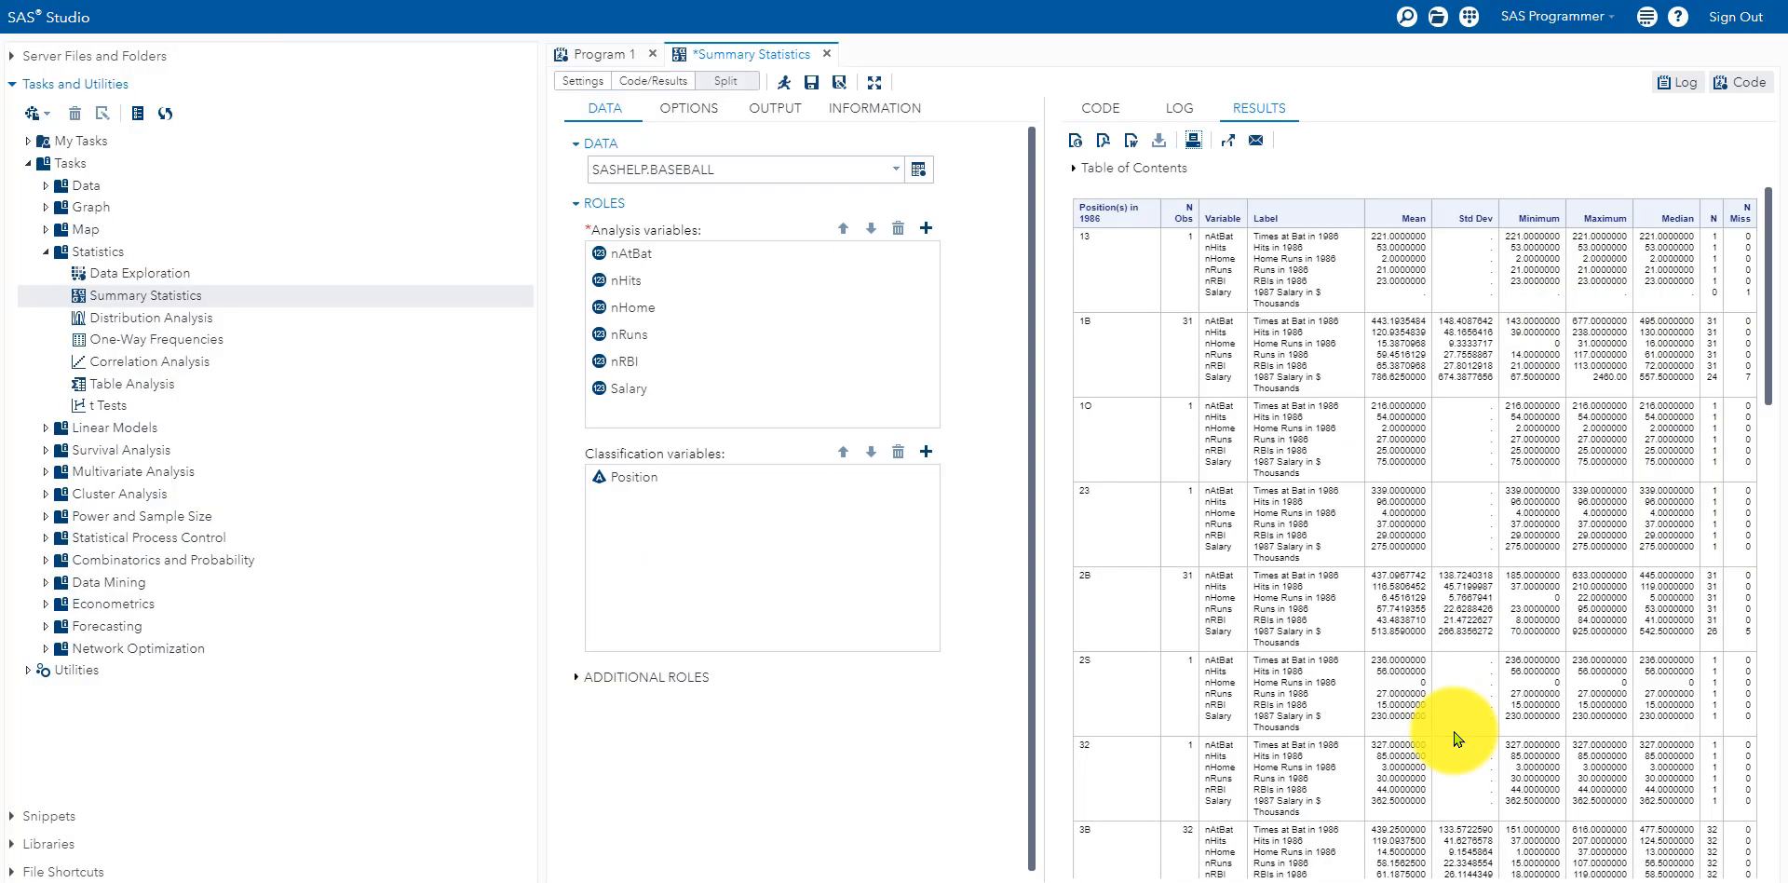
{"action": "left_click", "coordinate": [1255, 140]}
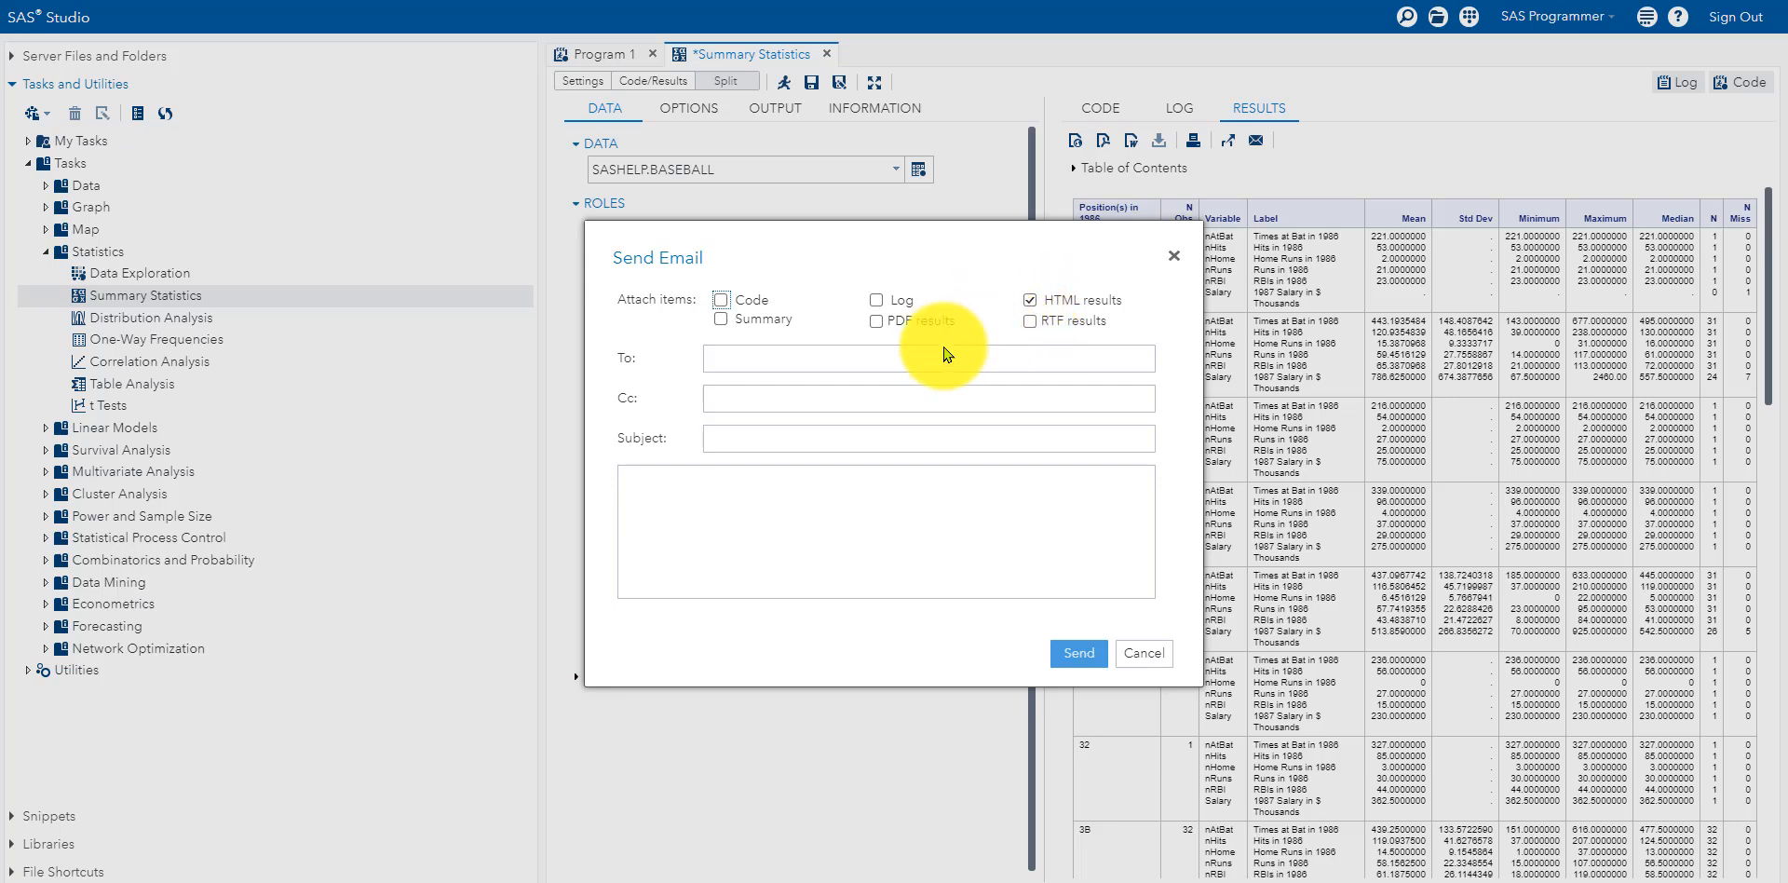
Step: Untick the HTML attachment, toggle the PDF attachment on and off, and cancel the e-mail unsent
{"action": "left_click", "coordinate": [1030, 299]}
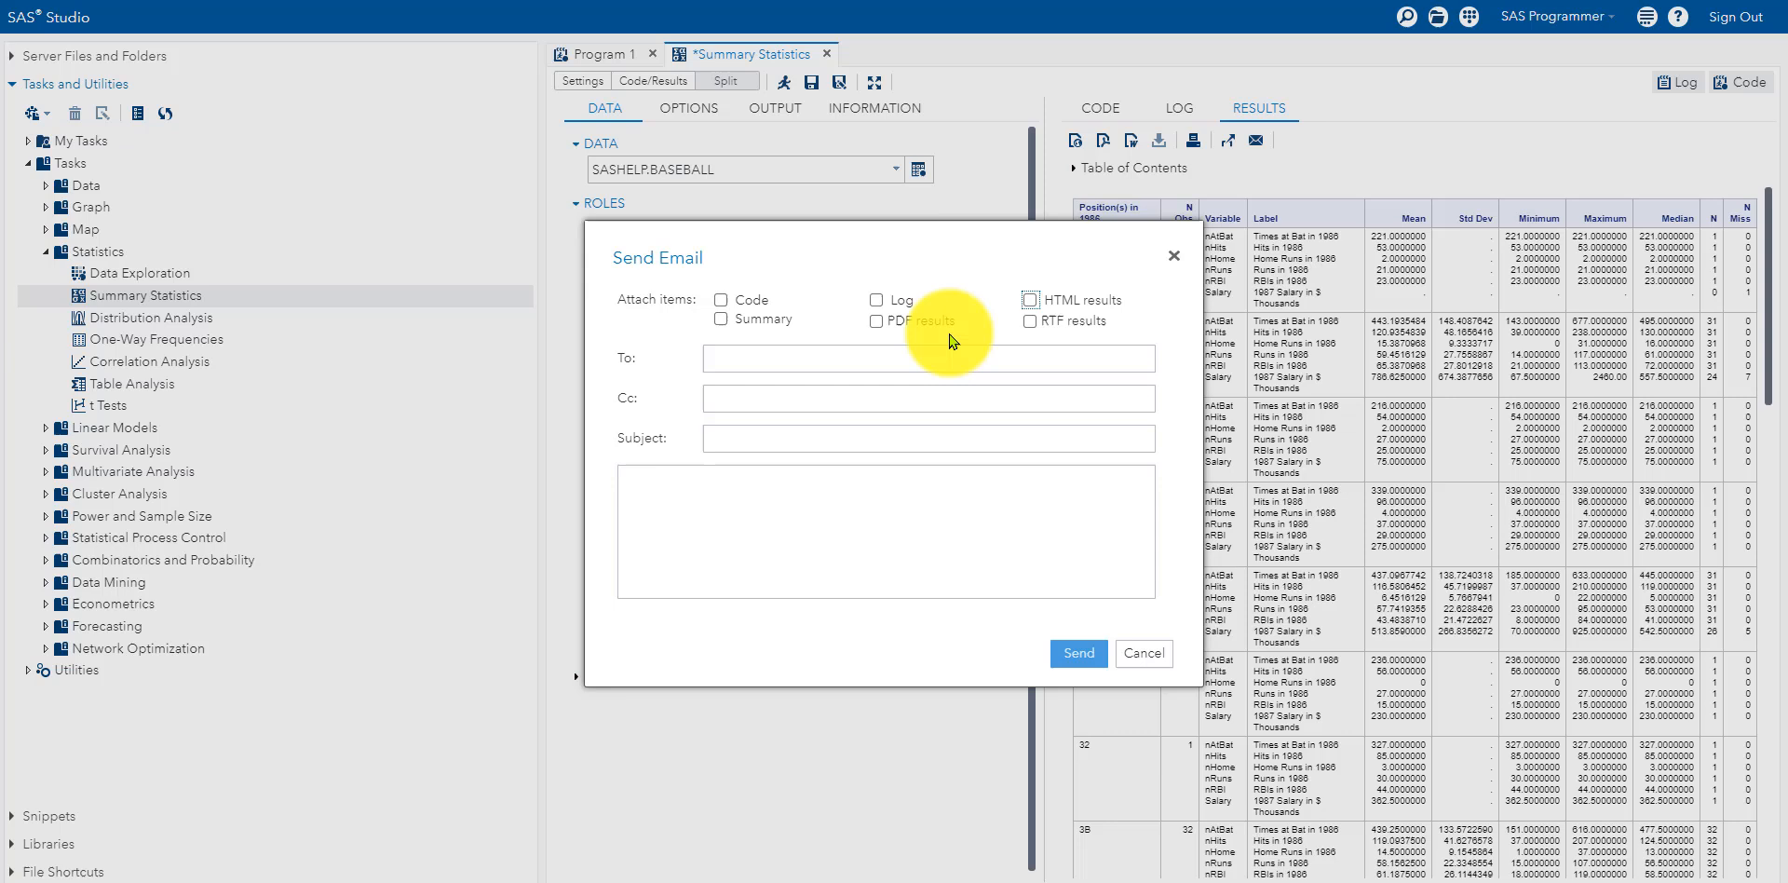
{"action": "left_click", "coordinate": [876, 321]}
{"action": "left_click", "coordinate": [876, 321]}
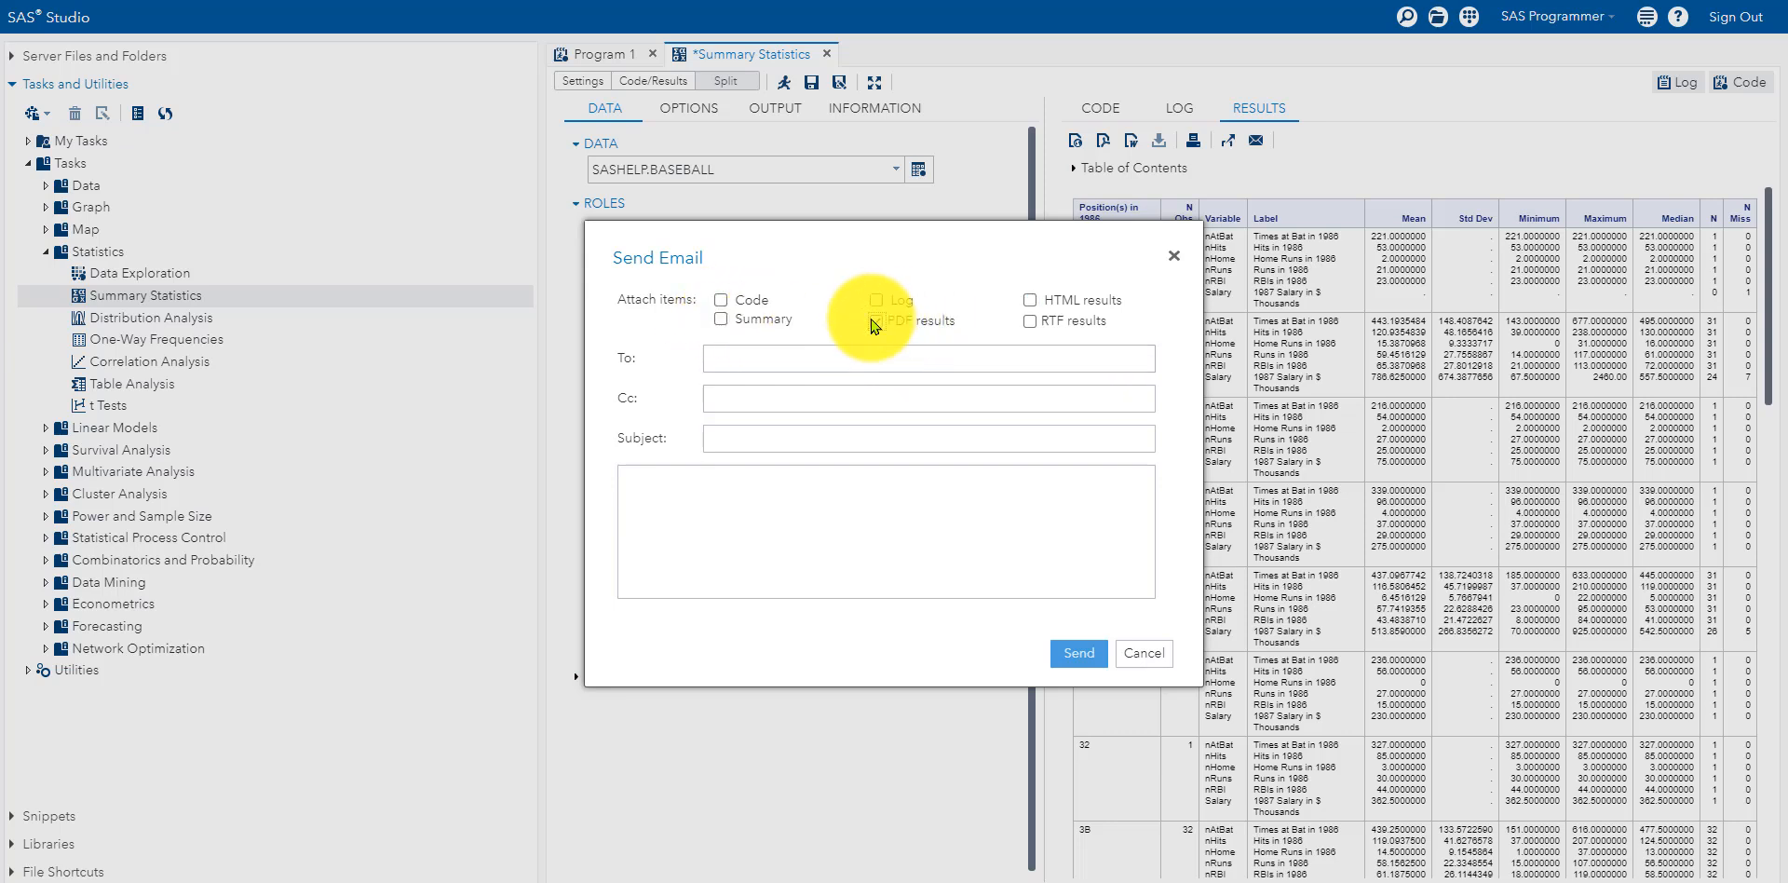
{"action": "left_click", "coordinate": [1143, 653]}
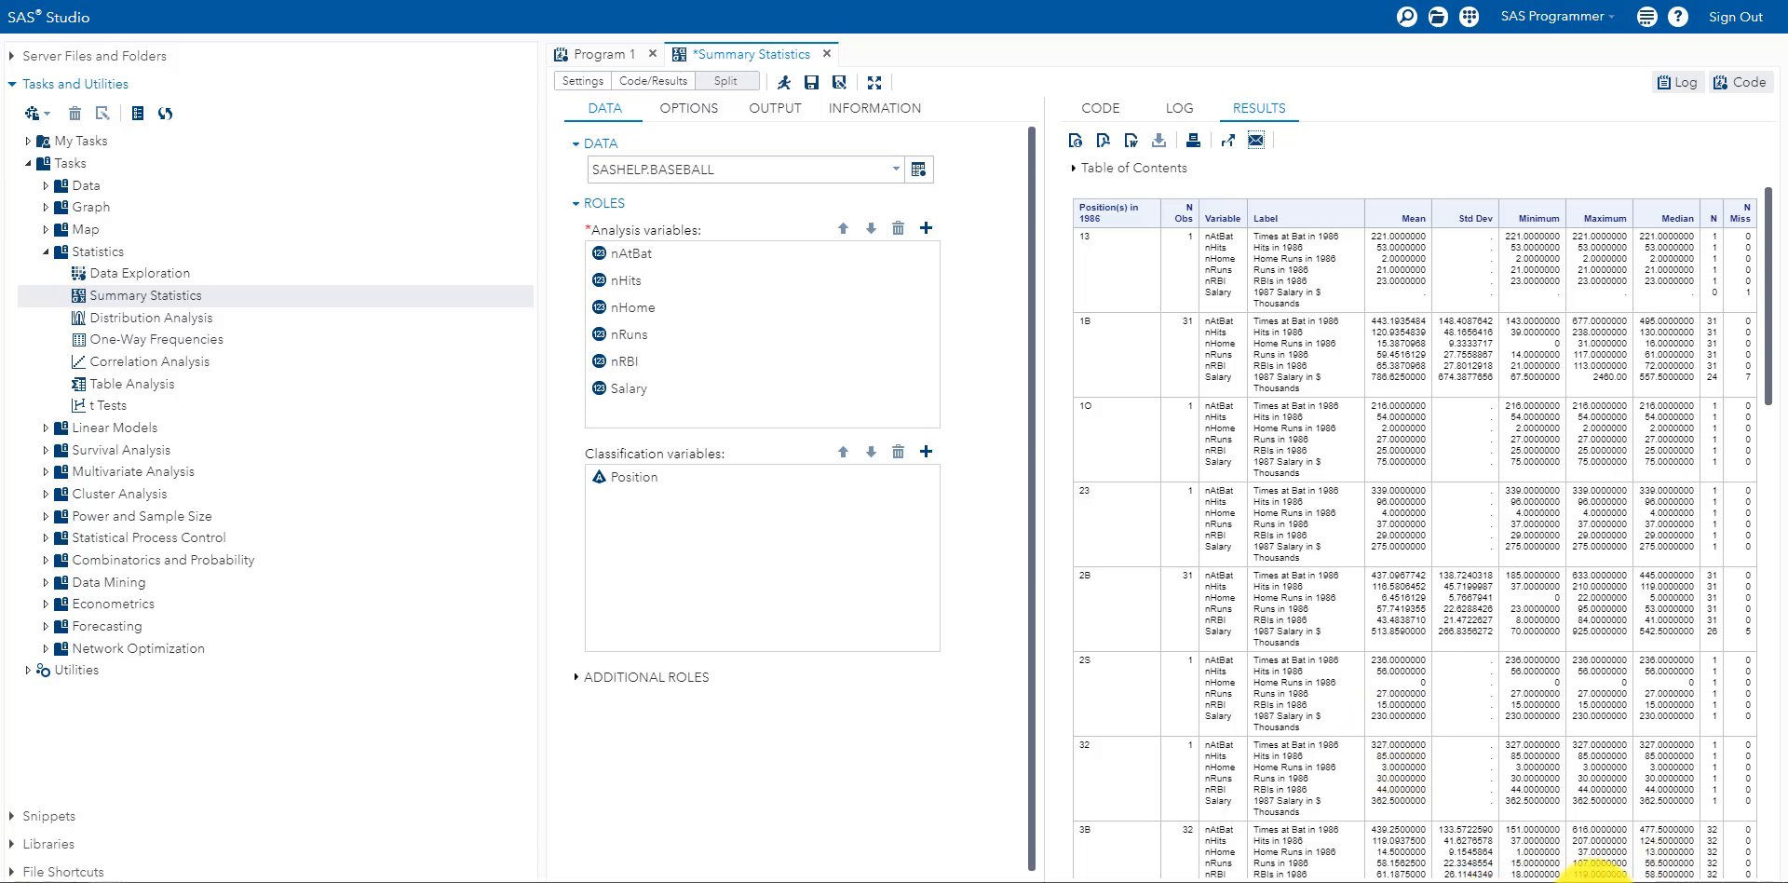
{"action": "left_click", "coordinate": [1583, 879]}
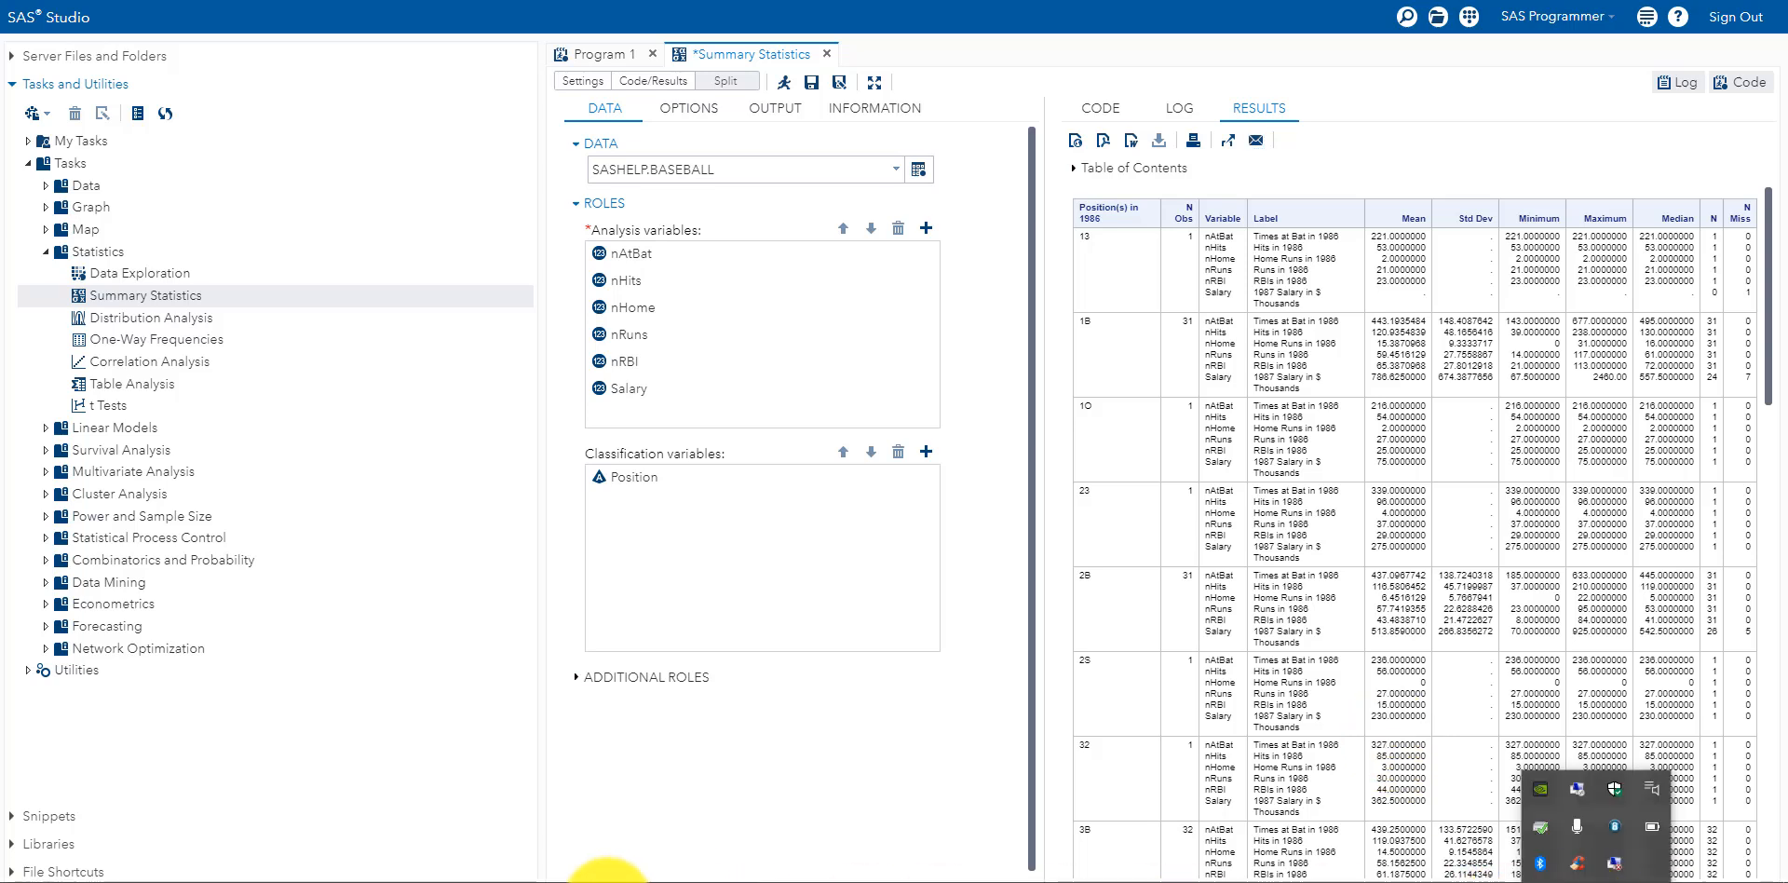